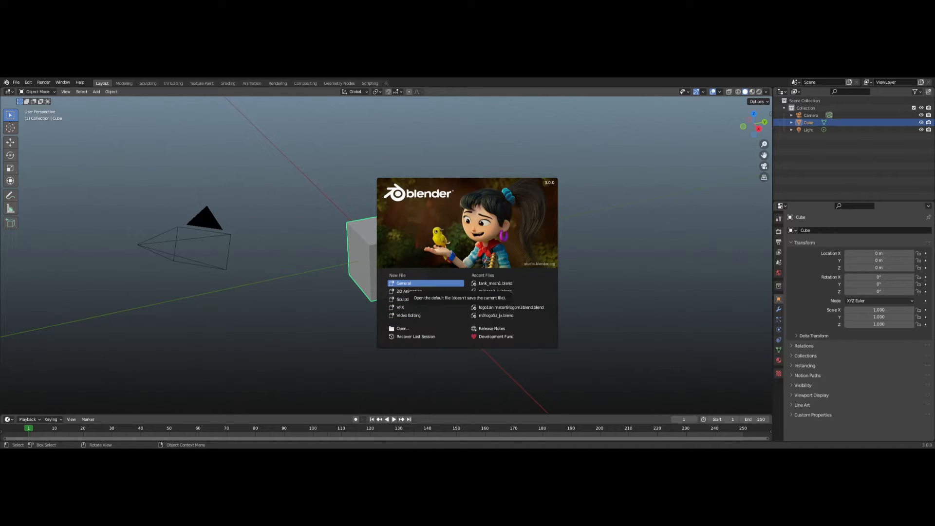
Start a new General scene and view the default cube, camera and light from several angles.
{"action": "left_click", "coordinate": [420, 282]}
{"action": "scroll", "coordinate": [441, 309], "scroll_direction": "up", "scroll_amount": 3}
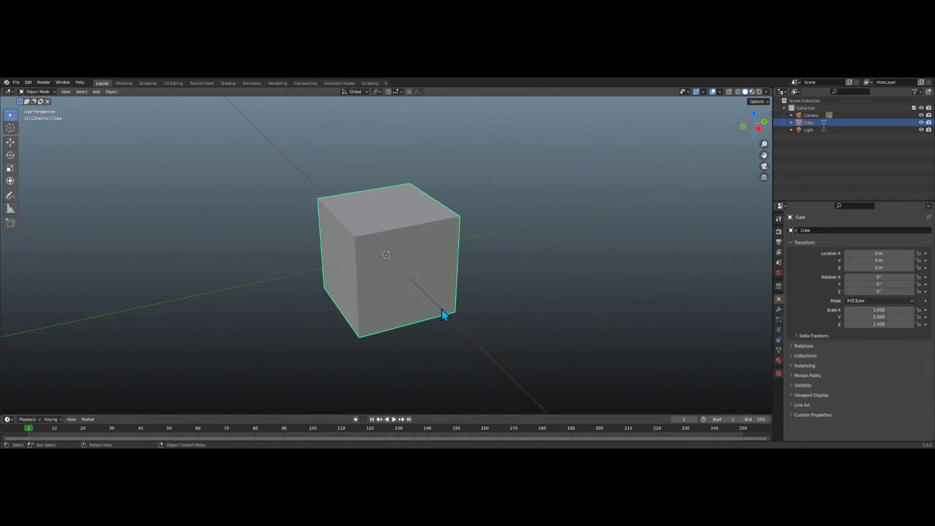
{"action": "middle_click_drag", "start_coordinate": [431, 269], "coordinate": [360, 229]}
{"action": "scroll", "coordinate": [360, 229], "scroll_direction": "down", "scroll_amount": 6}
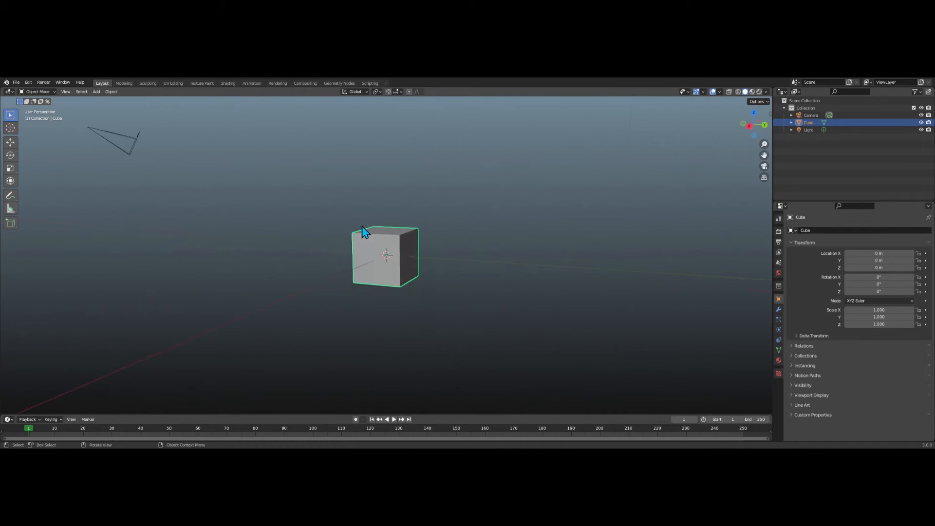
{"action": "scroll", "coordinate": [360, 228], "scroll_direction": "up", "scroll_amount": 1}
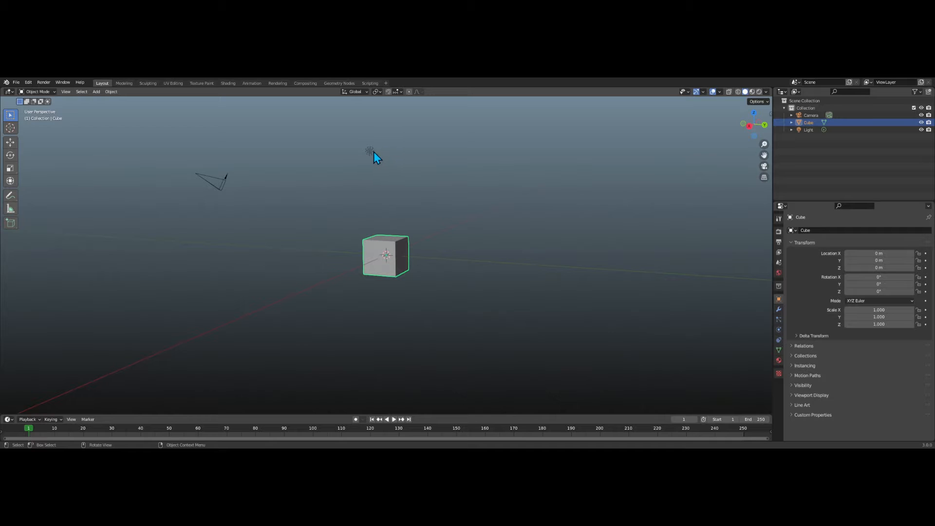
Inspect the light and the camera by selecting each, and view the cube from different sides.
{"action": "left_click", "coordinate": [372, 153]}
{"action": "left_click", "coordinate": [225, 186]}
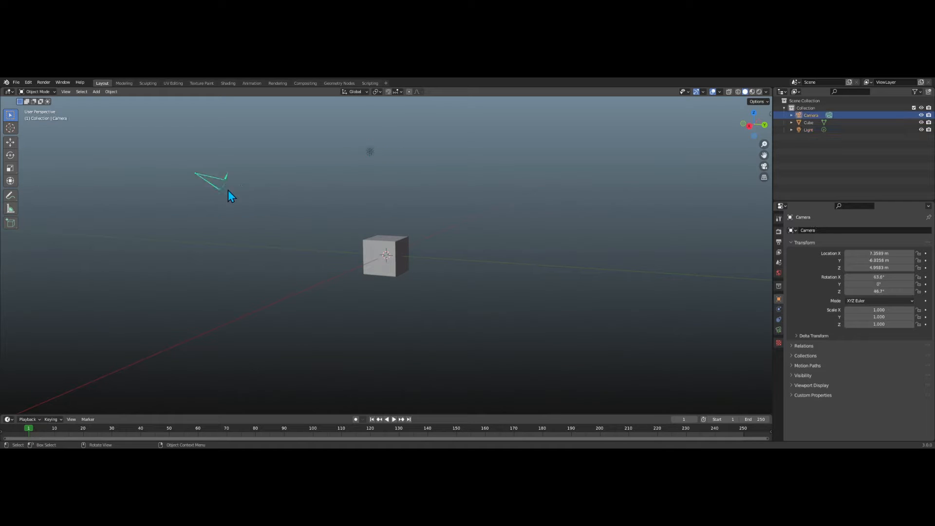
{"action": "mouse_move", "coordinate": [351, 239]}
{"action": "middle_mouse_down"}
{"action": "mouse_move", "coordinate": [404, 264]}
{"action": "mouse_move", "coordinate": [363, 250]}
{"action": "middle_mouse_up"}
{"action": "scroll", "coordinate": [405, 265], "scroll_direction": "up", "scroll_amount": 4}
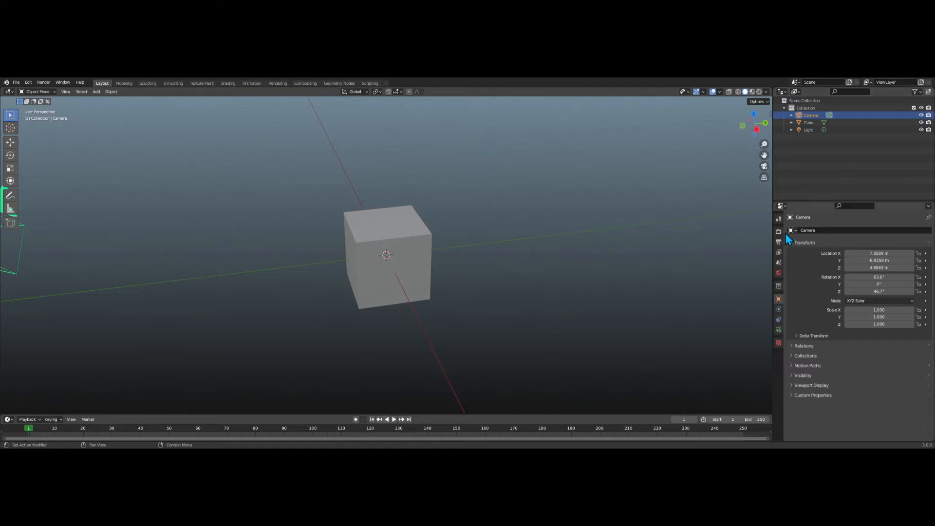
{"action": "middle_click_drag", "start_coordinate": [346, 235], "coordinate": [425, 249]}
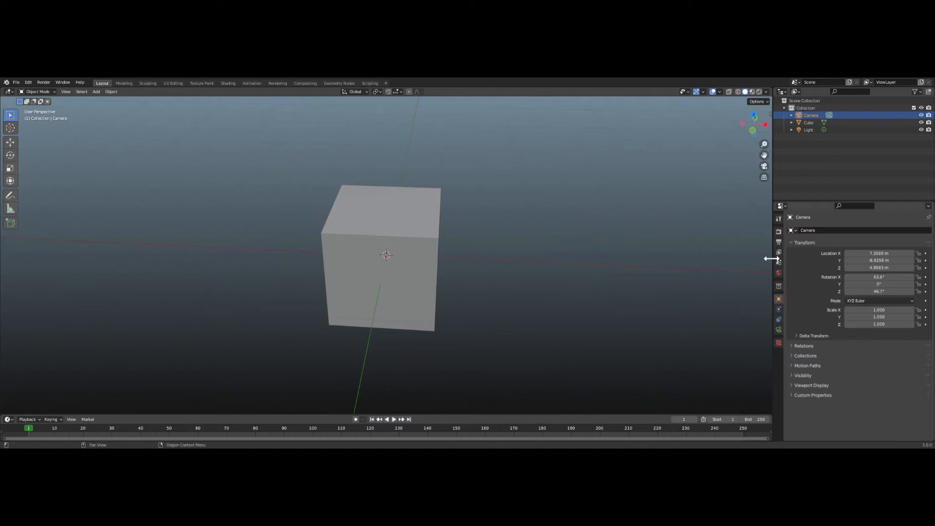
{"action": "middle_click_drag", "start_coordinate": [481, 239], "coordinate": [460, 235]}
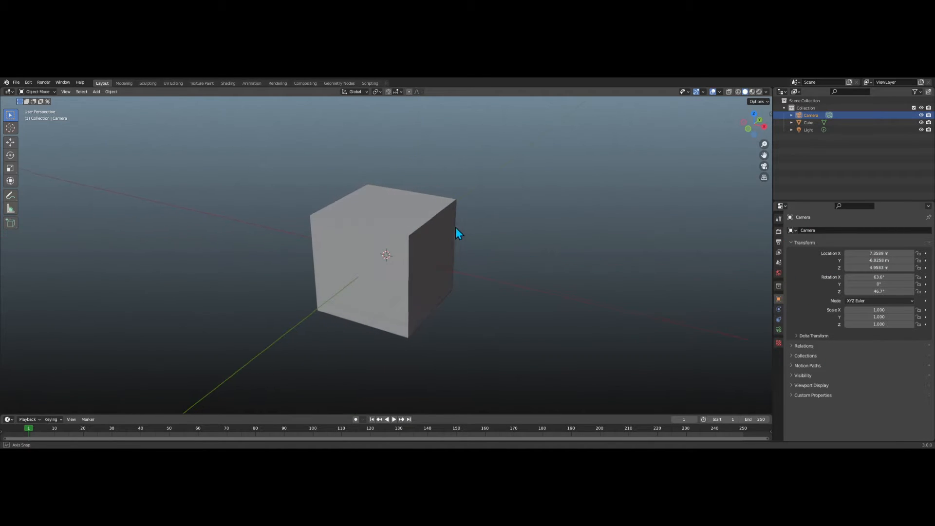
Select the cube and try to scale it along the Z axis.
{"action": "left_click", "coordinate": [396, 262]}
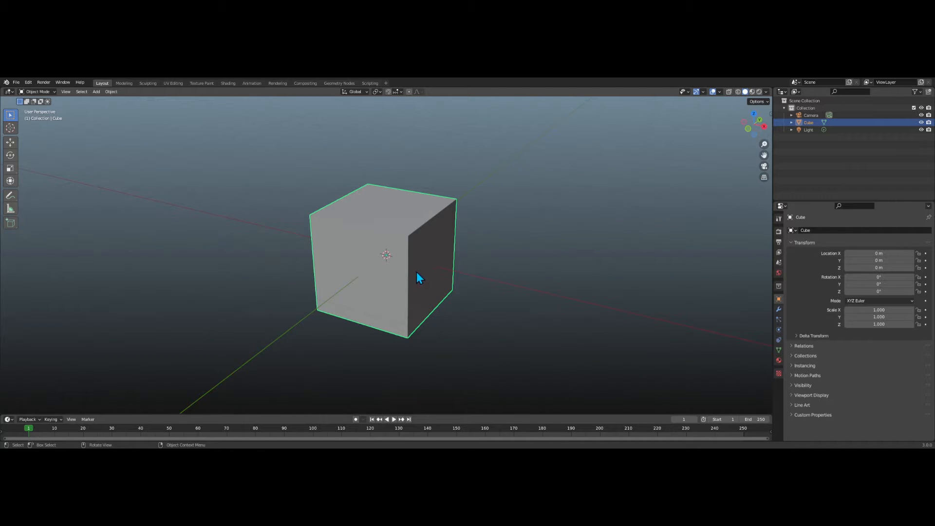
{"action": "middle_click_drag", "start_coordinate": [415, 276], "coordinate": [406, 272]}
{"action": "scroll", "coordinate": [406, 270], "scroll_direction": "up", "scroll_amount": 3}
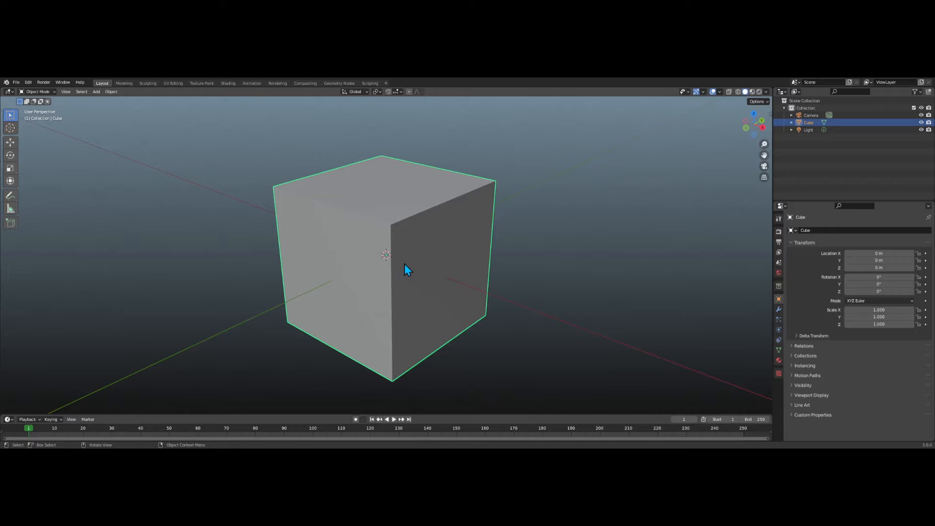
{"action": "key", "text": "s"}
{"action": "key", "text": "z"}
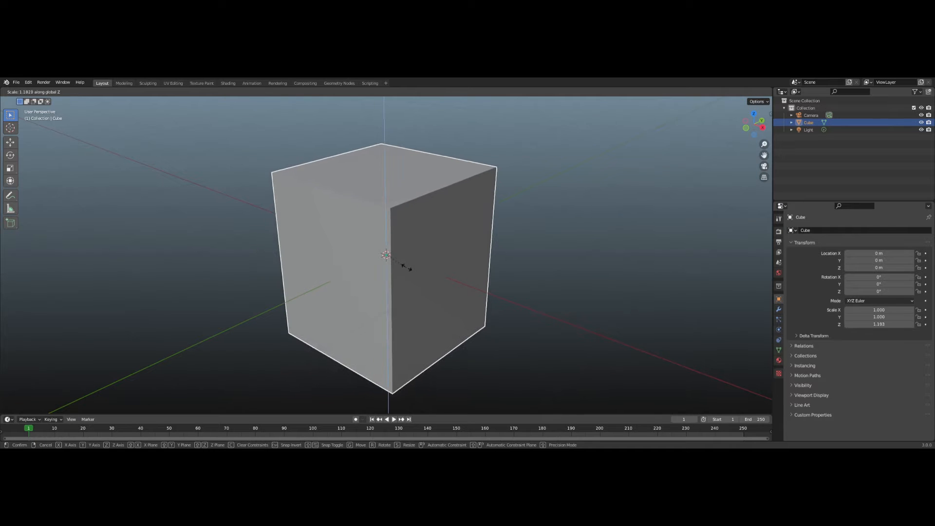
{"action": "key", "text": "Escape"}
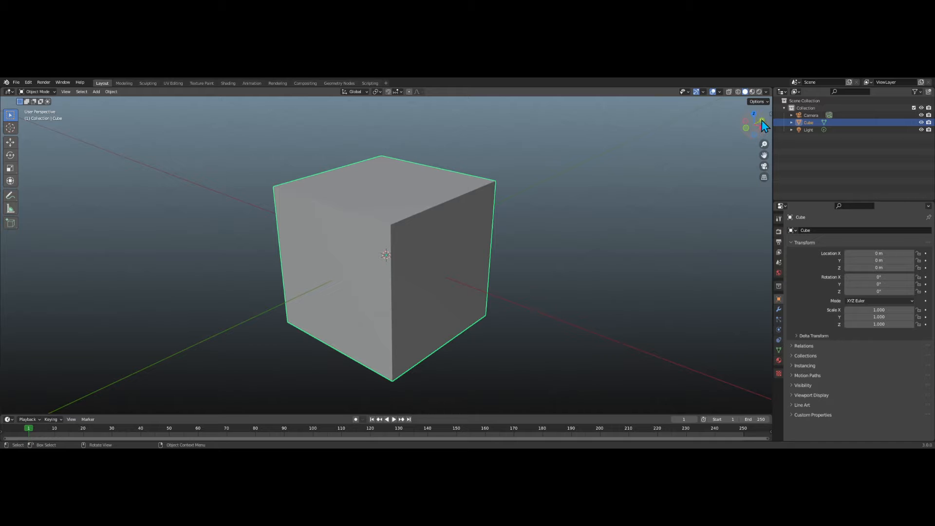
Try to move the cube along the Y axis, the X axis and the Z axis in turn.
{"action": "left_click_drag", "start_coordinate": [755, 125], "coordinate": [710, 138]}
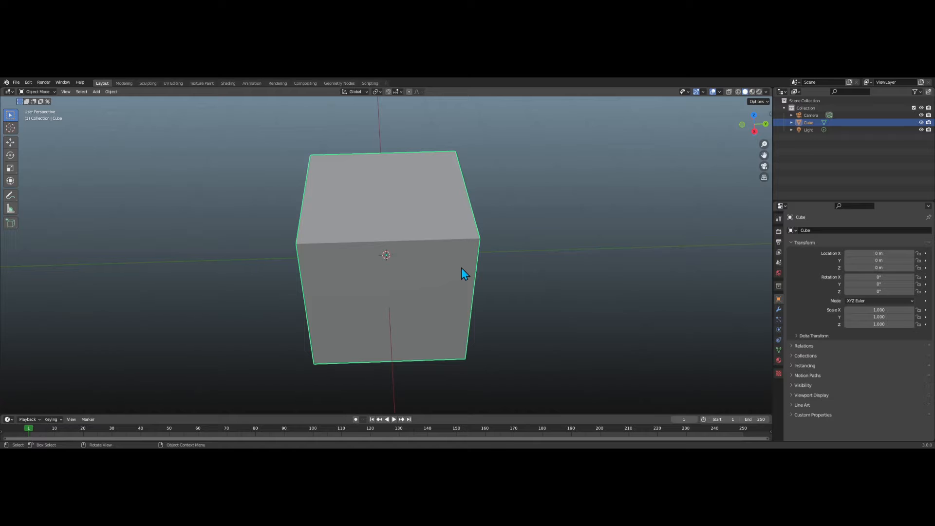
{"action": "key", "text": "g"}
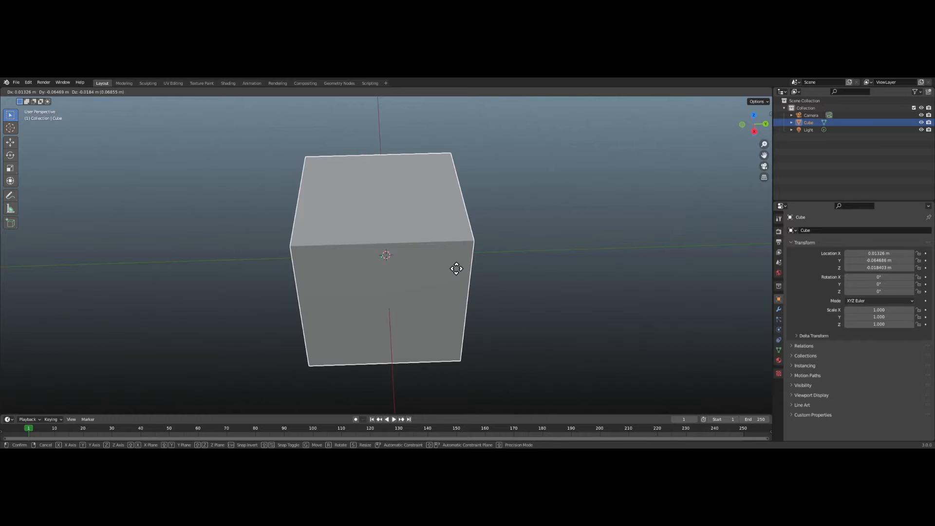
{"action": "key", "text": "y"}
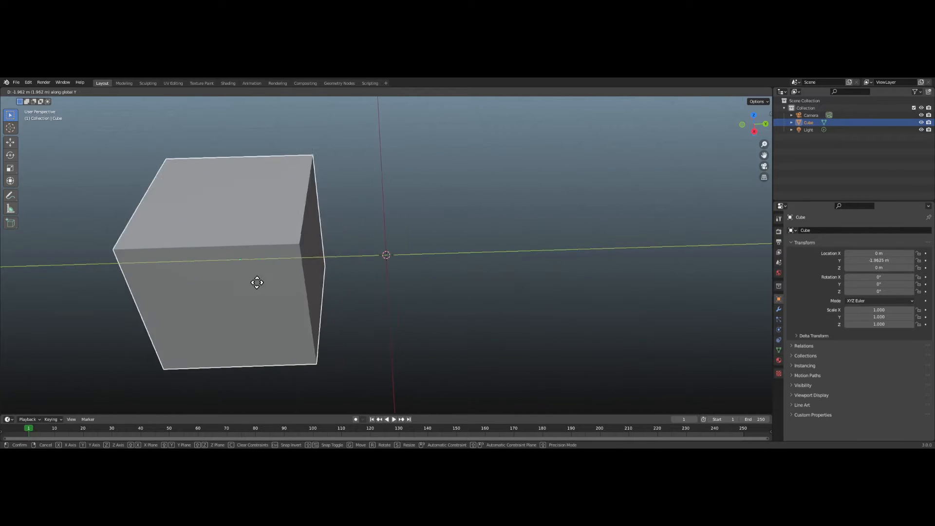
{"action": "right_click", "coordinate": [448, 279]}
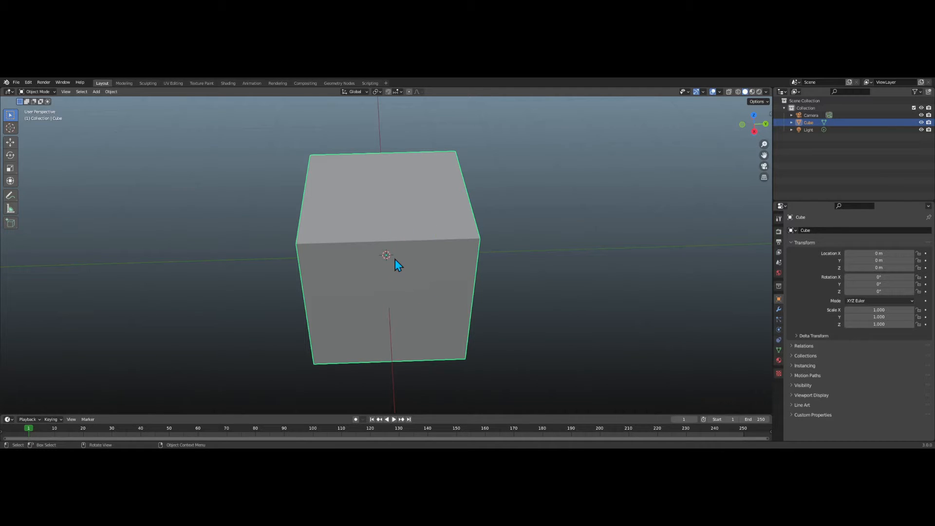
{"action": "key", "text": "g"}
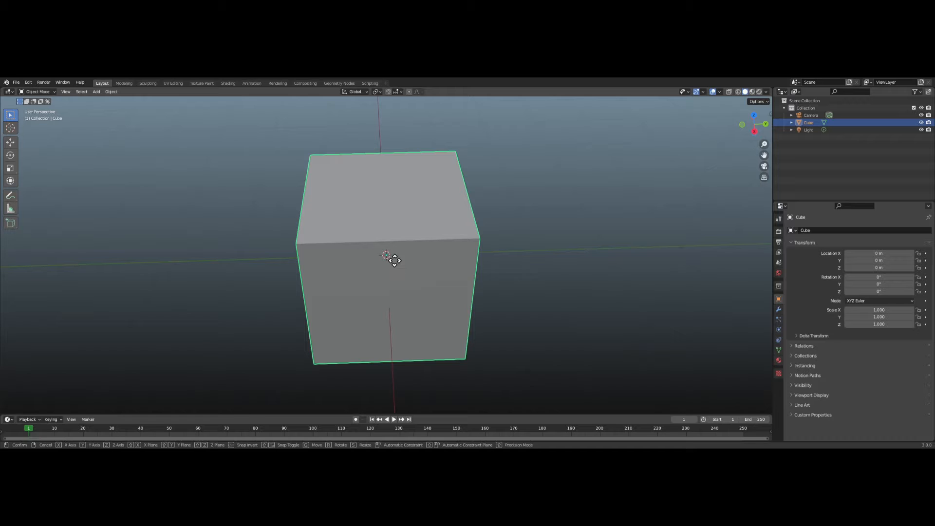
{"action": "key", "text": "x"}
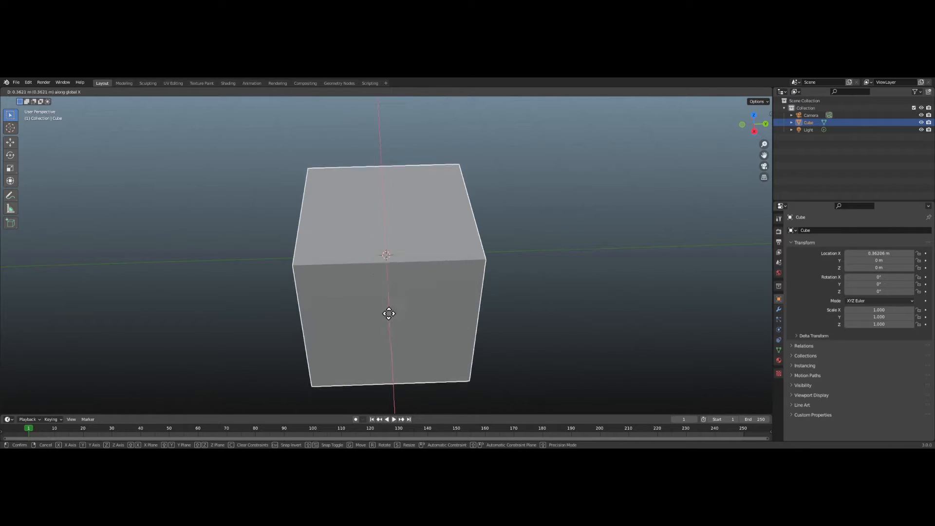
{"action": "right_click", "coordinate": [387, 265]}
{"action": "key", "text": "g"}
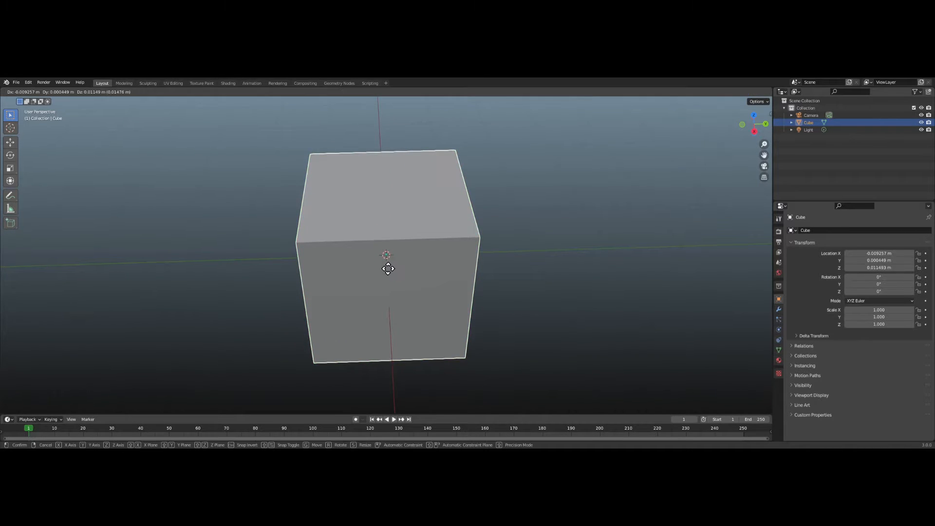
{"action": "key", "text": "z"}
{"action": "right_click", "coordinate": [394, 259]}
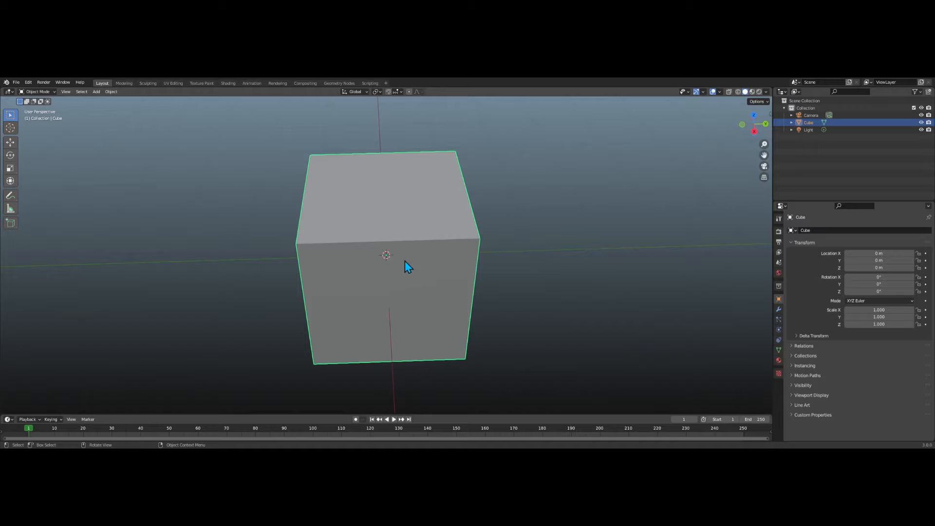
Flatten the cube by scaling it along the Z axis to about 0.423.
{"action": "middle_click_drag", "start_coordinate": [407, 265], "coordinate": [451, 180]}
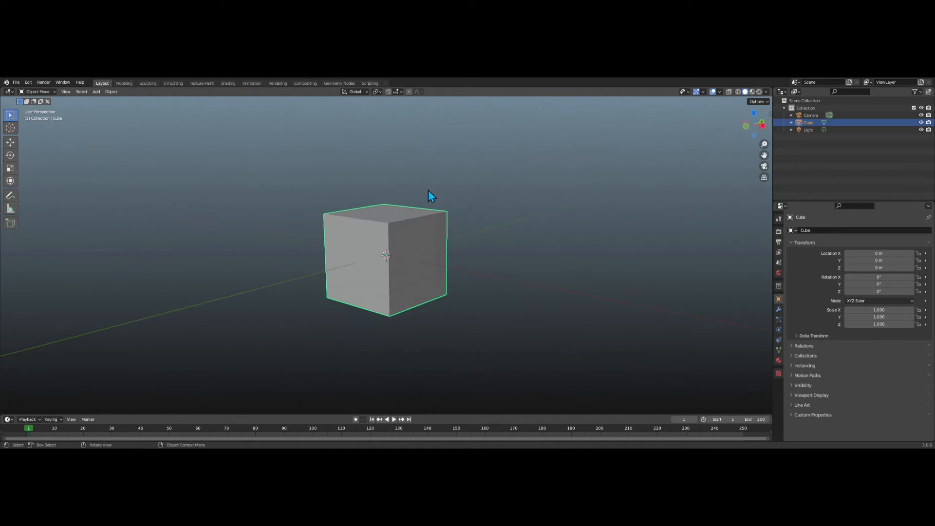
{"action": "scroll", "coordinate": [428, 190], "scroll_direction": "up", "scroll_amount": 1}
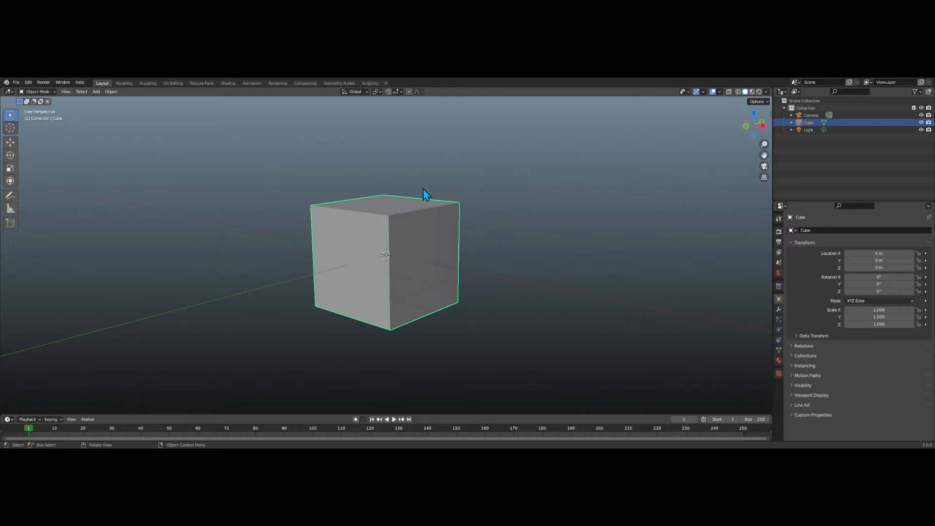
{"action": "scroll", "coordinate": [387, 215], "scroll_direction": "up", "scroll_amount": 1}
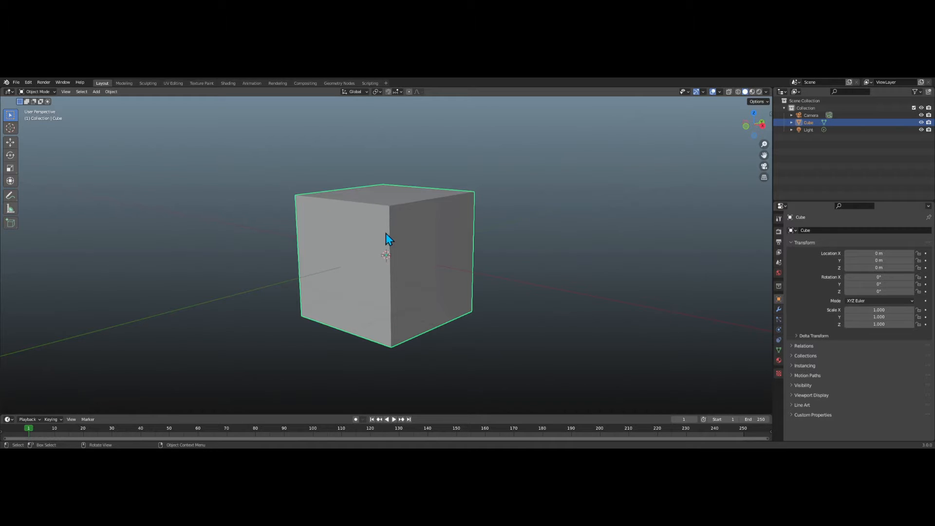
{"action": "key", "text": "s"}
{"action": "key", "text": "z"}
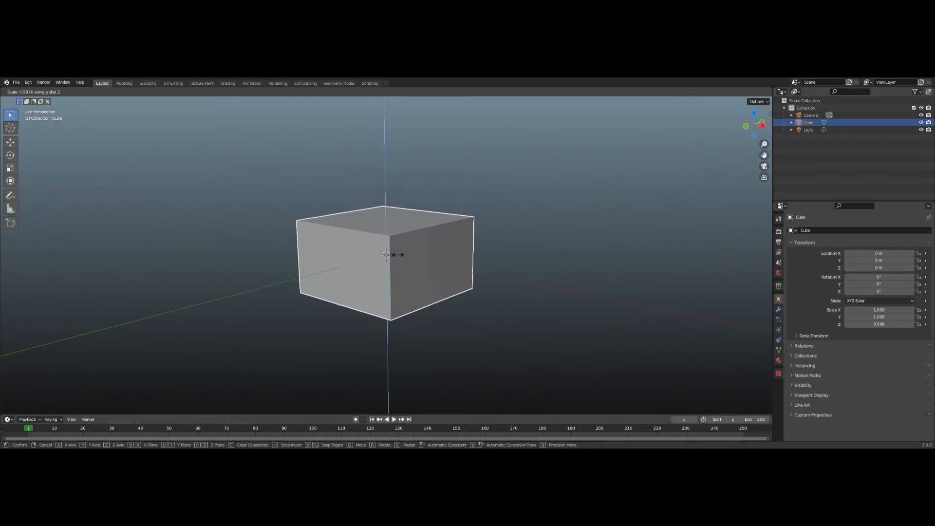
{"action": "left_click", "coordinate": [394, 254]}
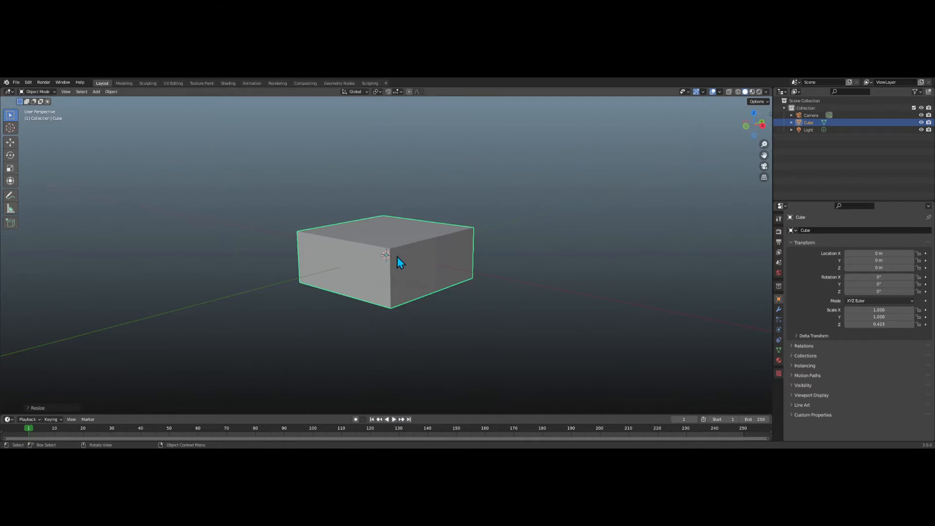
Toggle the flattened cube between Edit Mode and Object Mode, ending in Edit Mode.
{"action": "scroll", "coordinate": [395, 254], "scroll_direction": "up", "scroll_amount": 2}
{"action": "middle_click_drag", "start_coordinate": [395, 255], "coordinate": [359, 254]}
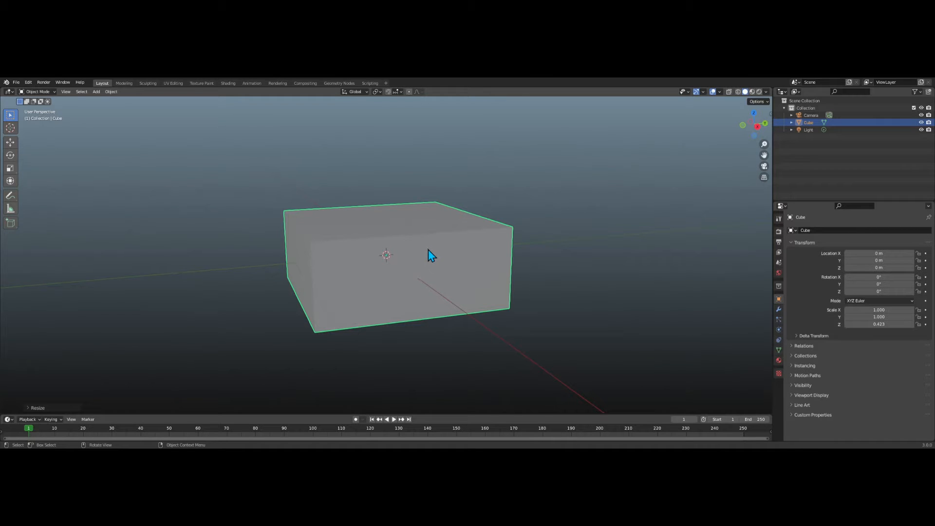
{"action": "key", "text": "Tab"}
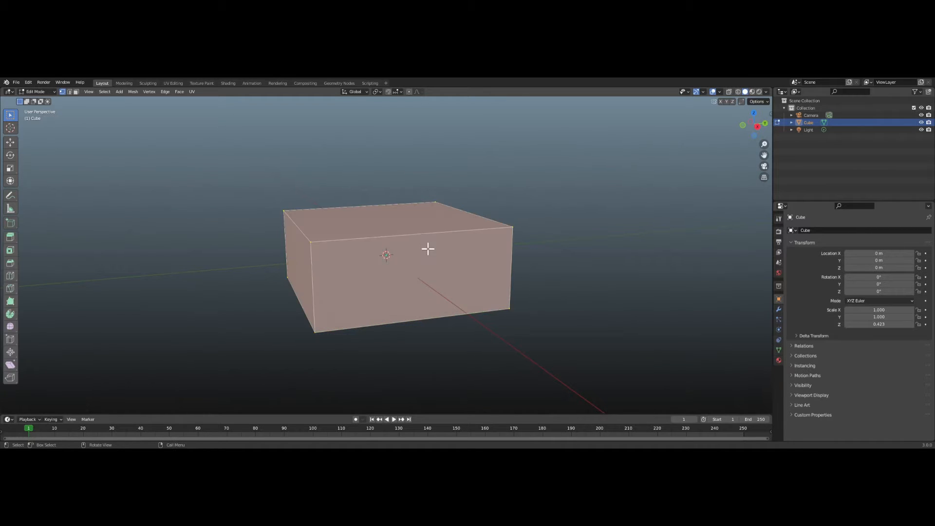
{"action": "left_click", "coordinate": [43, 93]}
{"action": "left_click", "coordinate": [43, 99]}
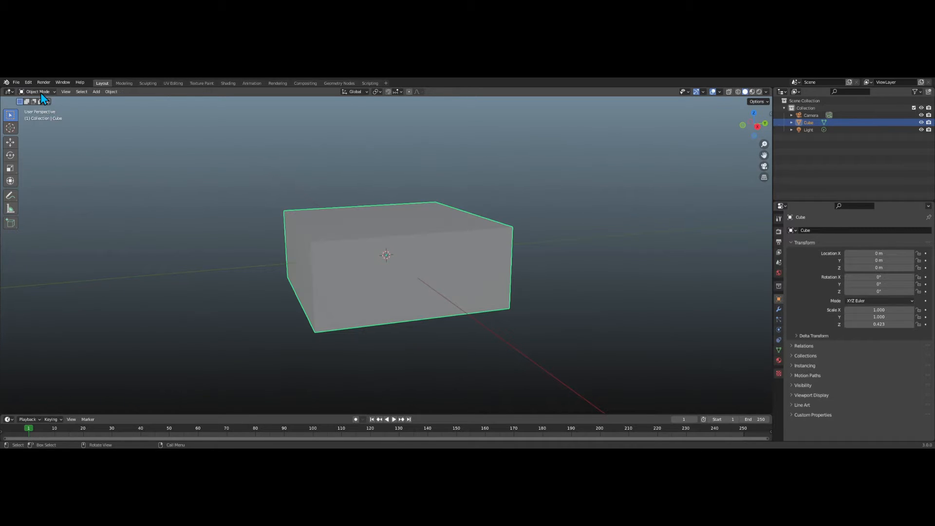
{"action": "left_click", "coordinate": [40, 93]}
{"action": "left_click", "coordinate": [42, 108]}
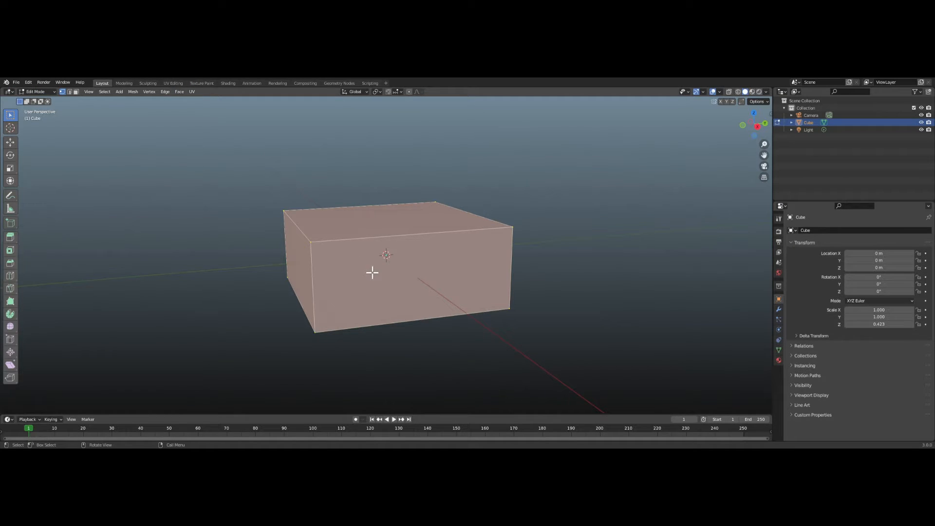
Add two evenly spaced loop cuts running parallel to the Y axis around the block, without sliding them.
{"action": "middle_click_drag", "start_coordinate": [246, 234], "coordinate": [388, 278]}
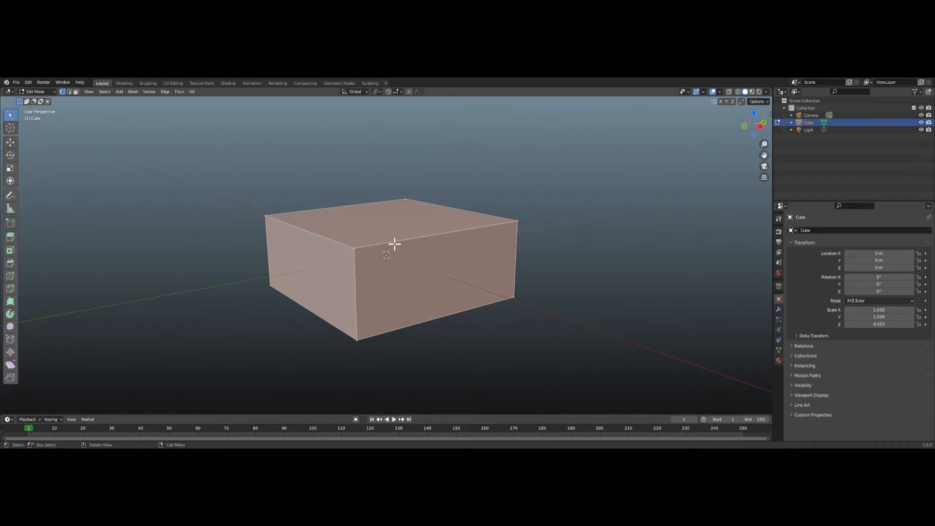
{"action": "scroll", "coordinate": [393, 242], "scroll_direction": "up", "scroll_amount": 1}
{"action": "scroll", "coordinate": [393, 242], "scroll_direction": "down", "scroll_amount": 1}
{"action": "key", "text": "ctrl+r"}
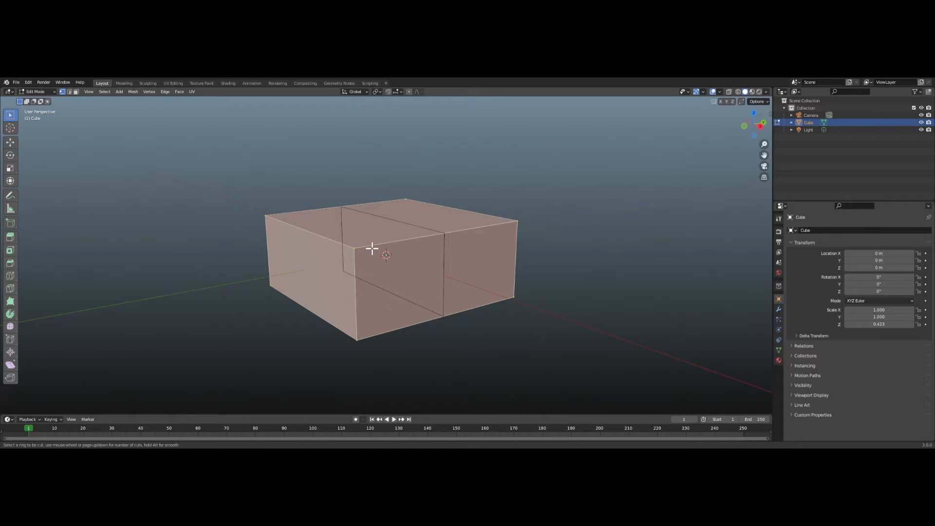
{"action": "scroll", "coordinate": [372, 248], "scroll_direction": "up", "scroll_amount": 1}
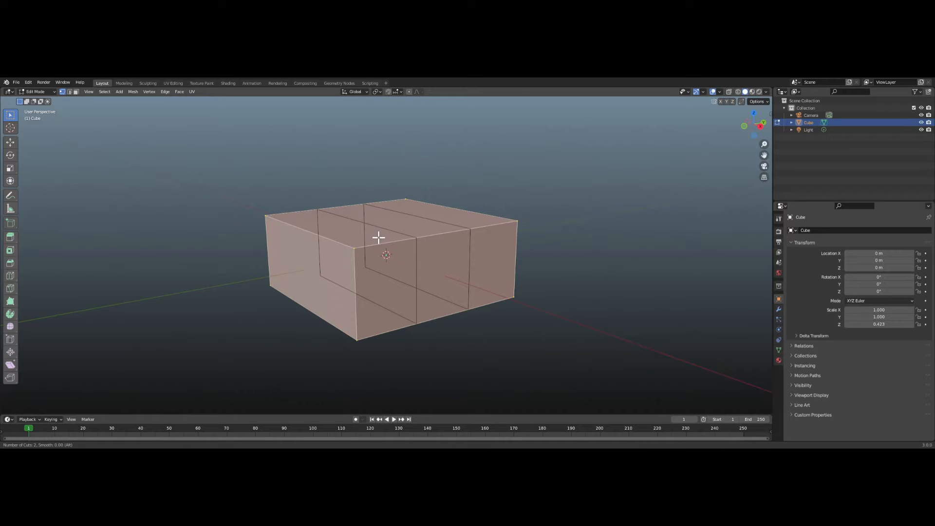
{"action": "left_click", "coordinate": [336, 254]}
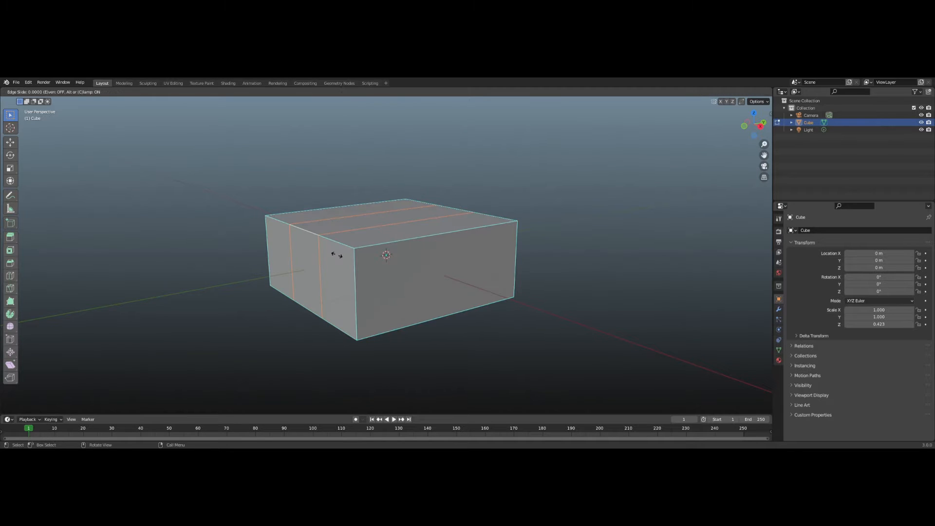
{"action": "right_click", "coordinate": [345, 256]}
Switch to face select mode and select the outermost top strip on the block's +X side.
{"action": "middle_click_drag", "start_coordinate": [345, 255], "coordinate": [394, 265]}
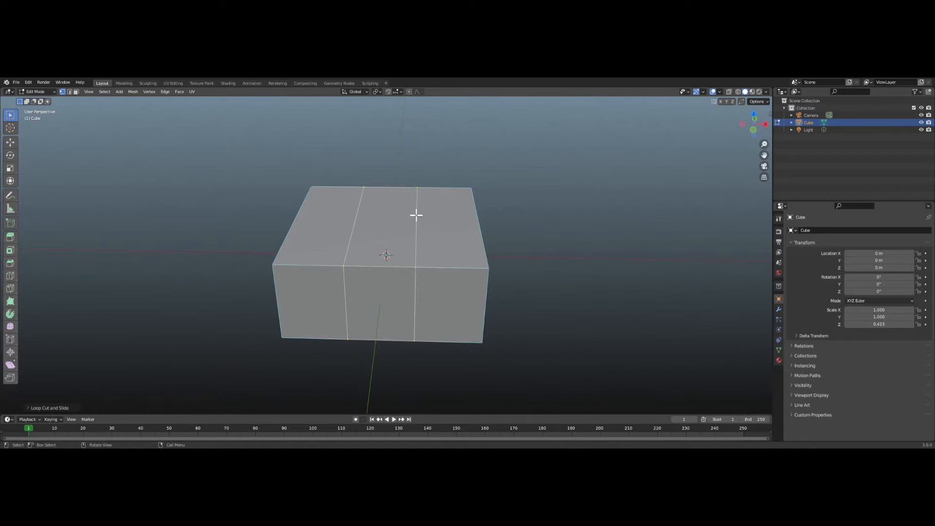
{"action": "middle_click_drag", "start_coordinate": [392, 214], "coordinate": [320, 202]}
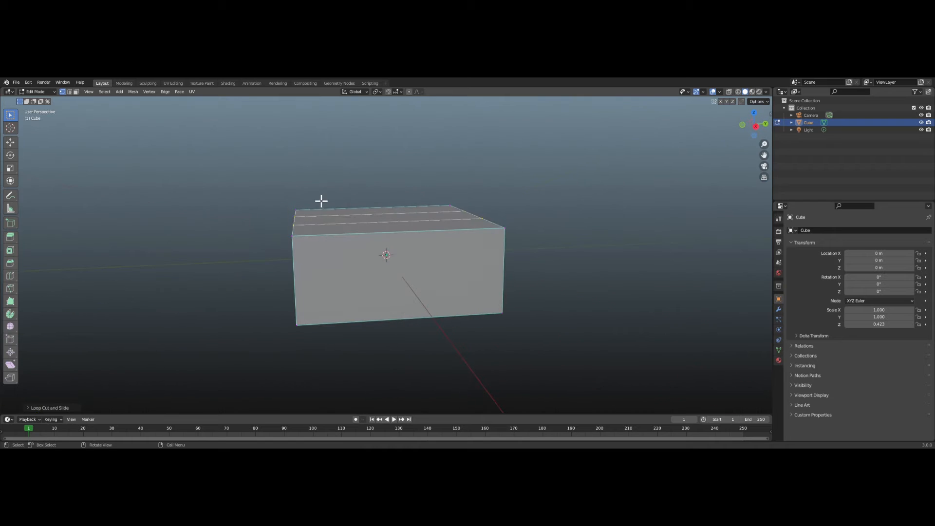
{"action": "key", "text": "2"}
{"action": "key", "text": "3"}
{"action": "left_click", "coordinate": [344, 235]}
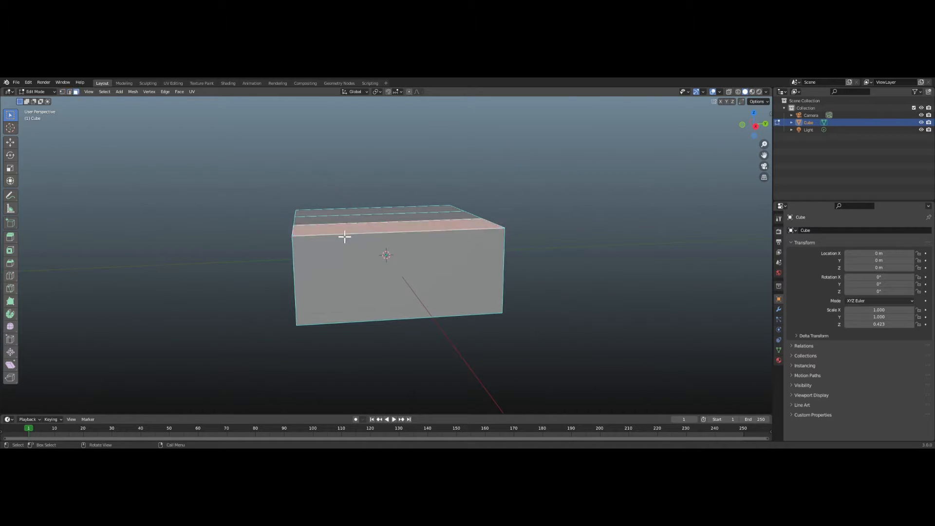
{"action": "middle_click_drag", "start_coordinate": [359, 247], "coordinate": [395, 257]}
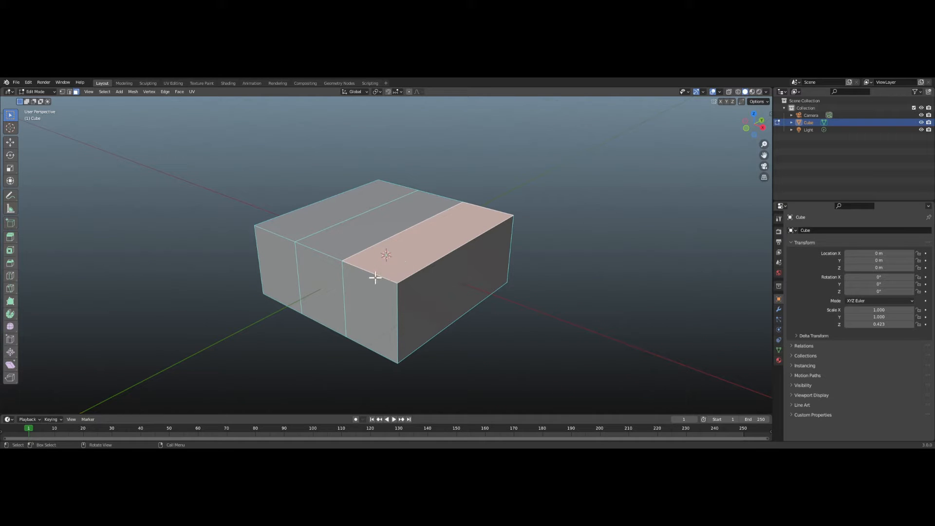
Clear the selection in vertex mode, cycle through the edge and face select modes, and reselect the same top strip.
{"action": "key", "text": "1"}
{"action": "key", "text": "alt+a"}
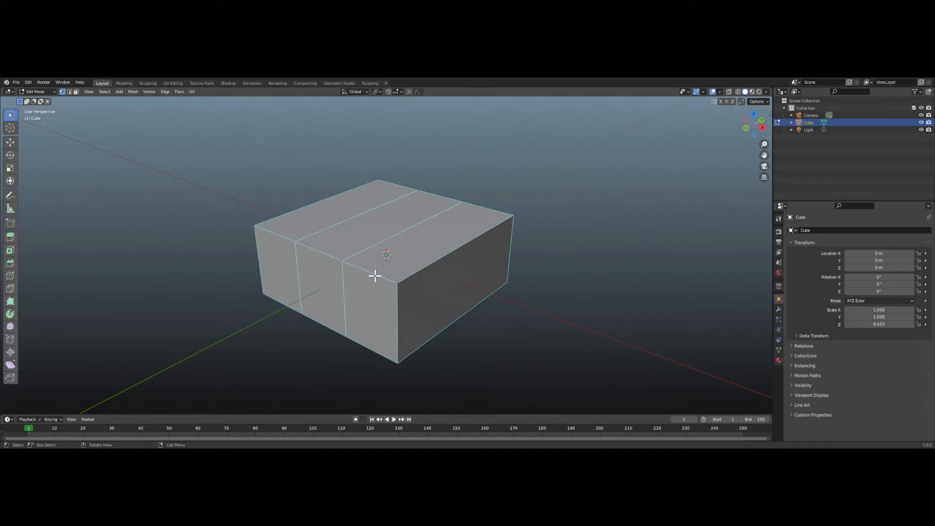
{"action": "key", "text": "2"}
{"action": "key", "text": "3"}
{"action": "left_click", "coordinate": [383, 257]}
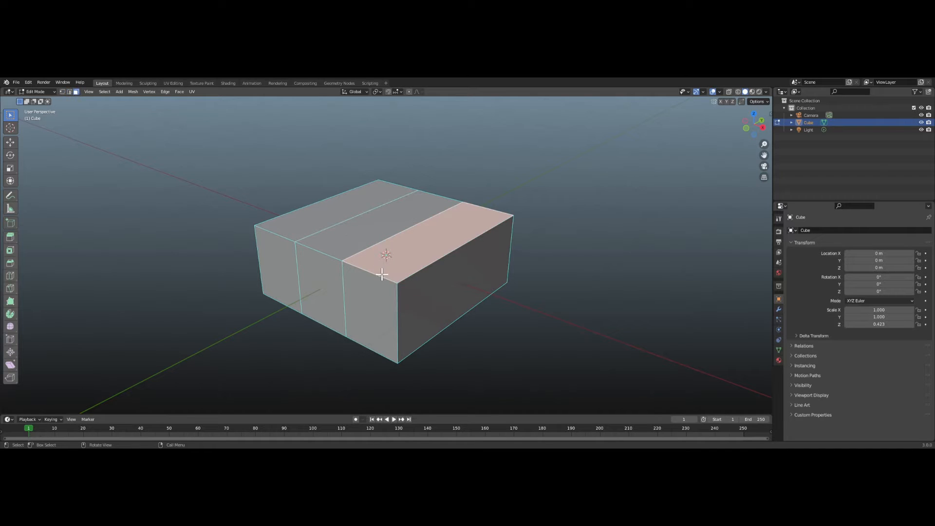
Try to move the block's nearest top corner vertex freely in vertex select mode.
{"action": "key", "text": "1"}
{"action": "left_click", "coordinate": [398, 285]}
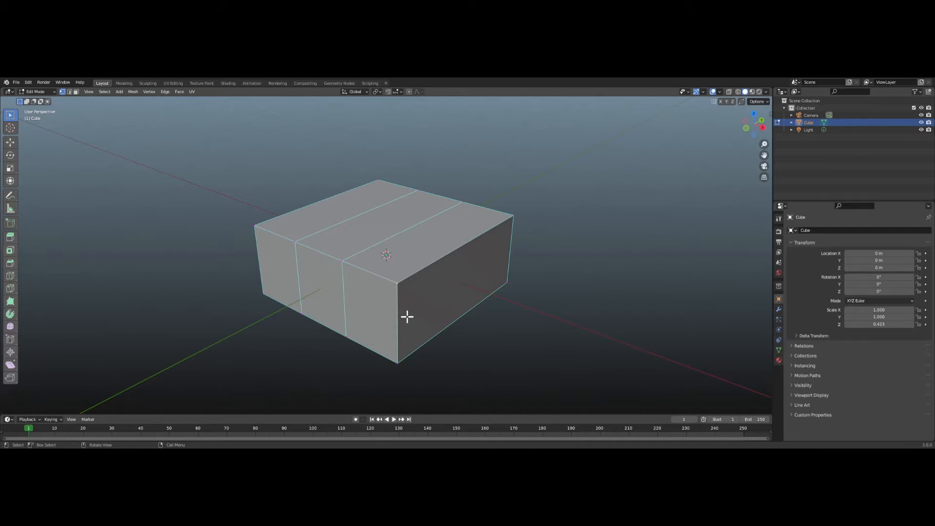
{"action": "key", "text": "g"}
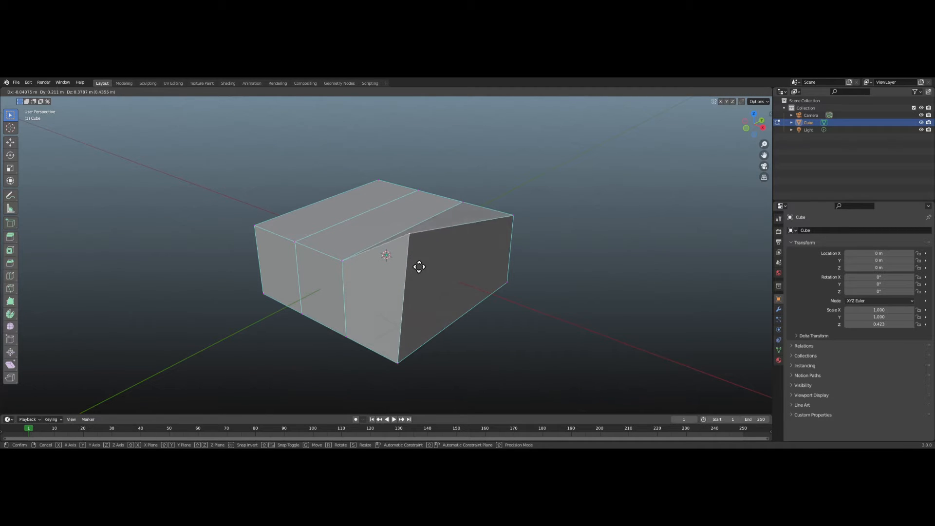
{"action": "key", "text": "Escape"}
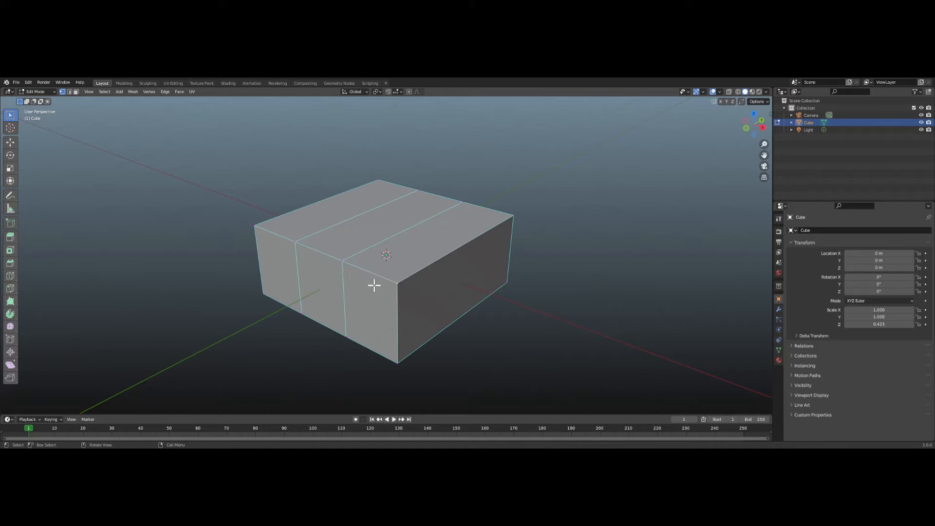
Add a single horizontal loop cut around the block and slide it upward by a factor of about 0.27.
{"action": "middle_click_drag", "start_coordinate": [374, 284], "coordinate": [362, 256]}
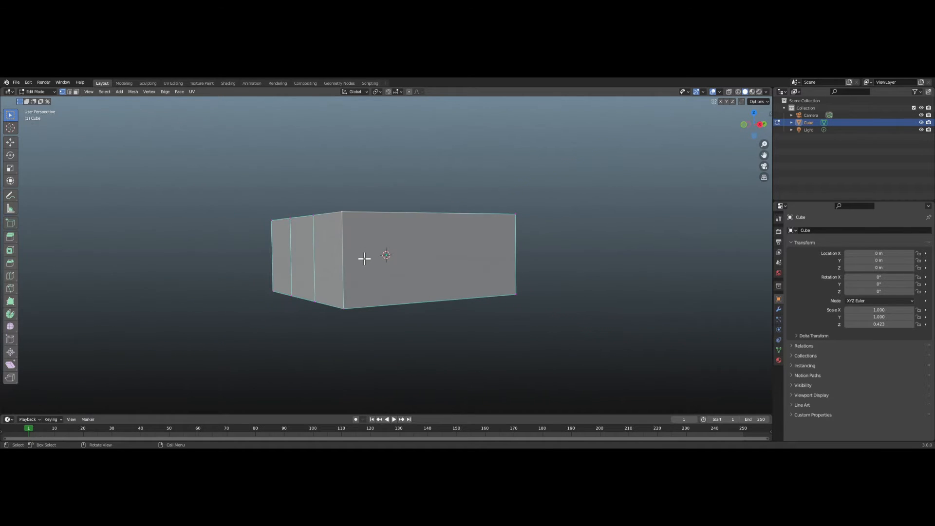
{"action": "key", "text": "3"}
{"action": "left_click", "coordinate": [364, 271]}
{"action": "key", "text": "ctrl+r"}
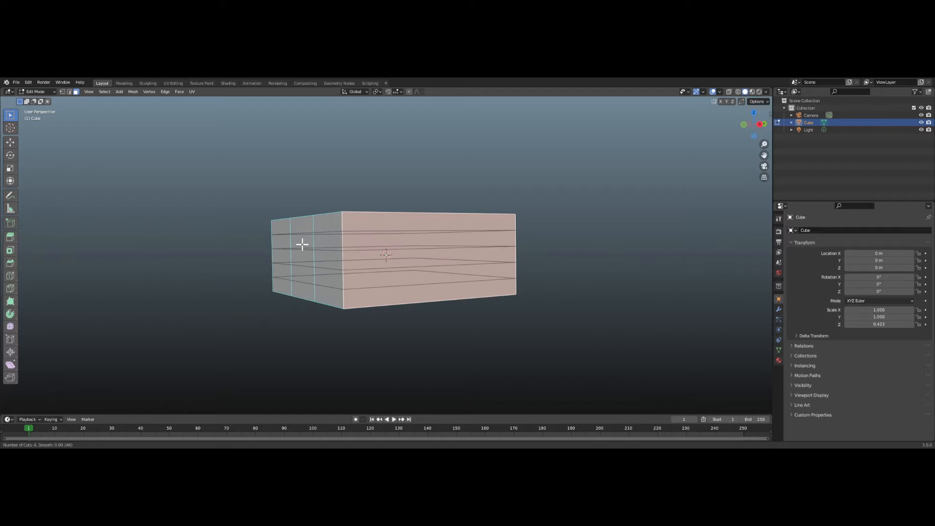
{"action": "scroll", "coordinate": [302, 244], "scroll_direction": "down", "scroll_amount": 2}
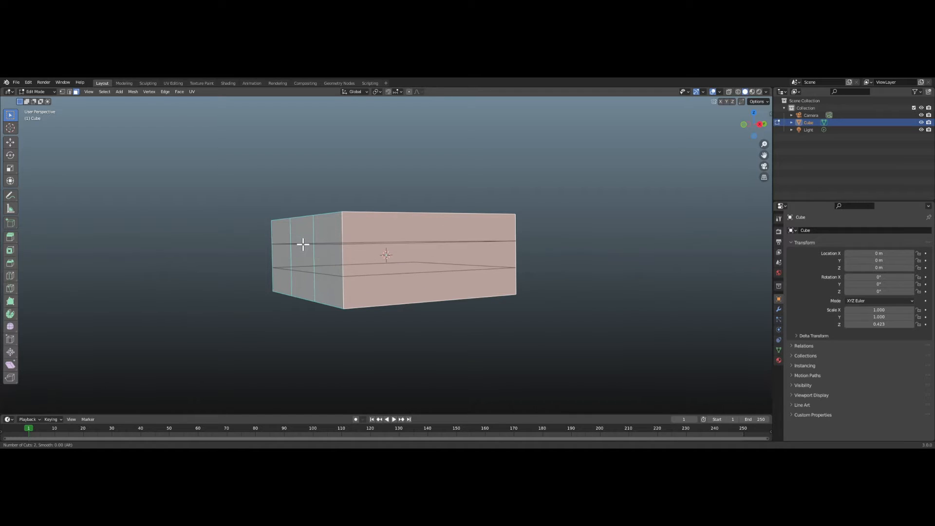
{"action": "scroll", "coordinate": [302, 245], "scroll_direction": "up", "scroll_amount": 1}
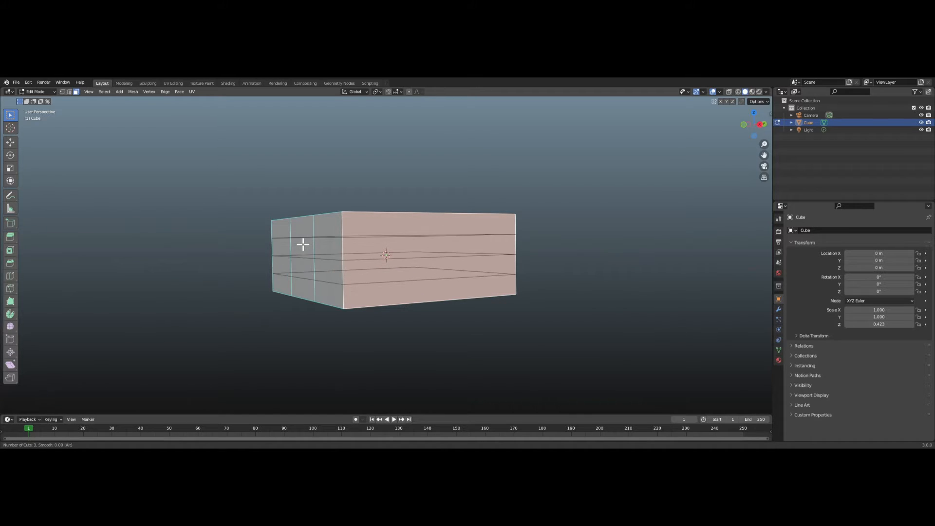
{"action": "scroll", "coordinate": [303, 244], "scroll_direction": "down", "scroll_amount": 2}
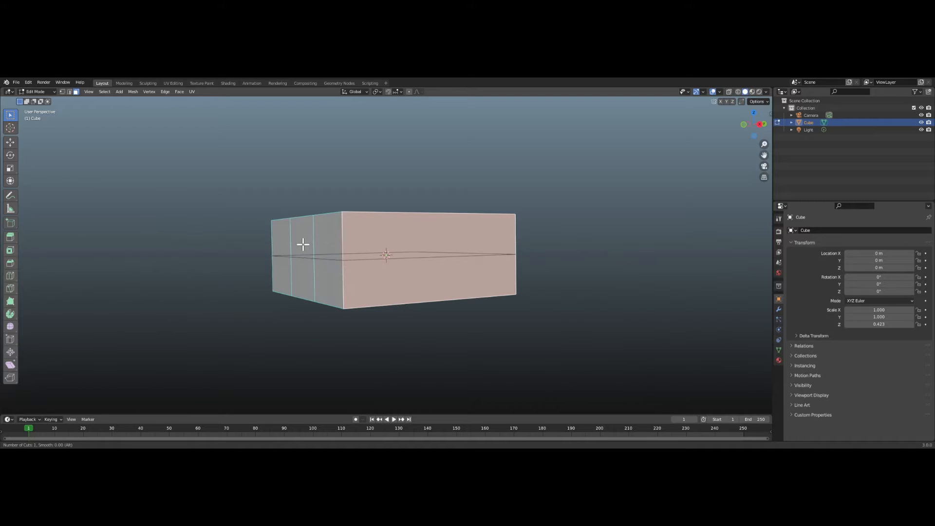
{"action": "left_click", "coordinate": [303, 243]}
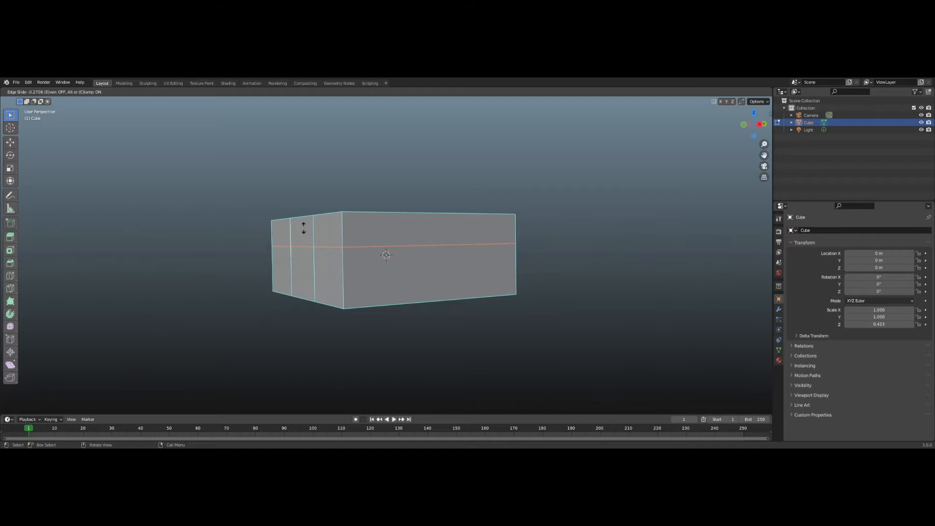
{"action": "left_click", "coordinate": [303, 228]}
Select the lower face beneath the horizontal loop cut on one side of the block, followed by its counterpart on the opposite side.
{"action": "middle_click_drag", "start_coordinate": [307, 234], "coordinate": [335, 258]}
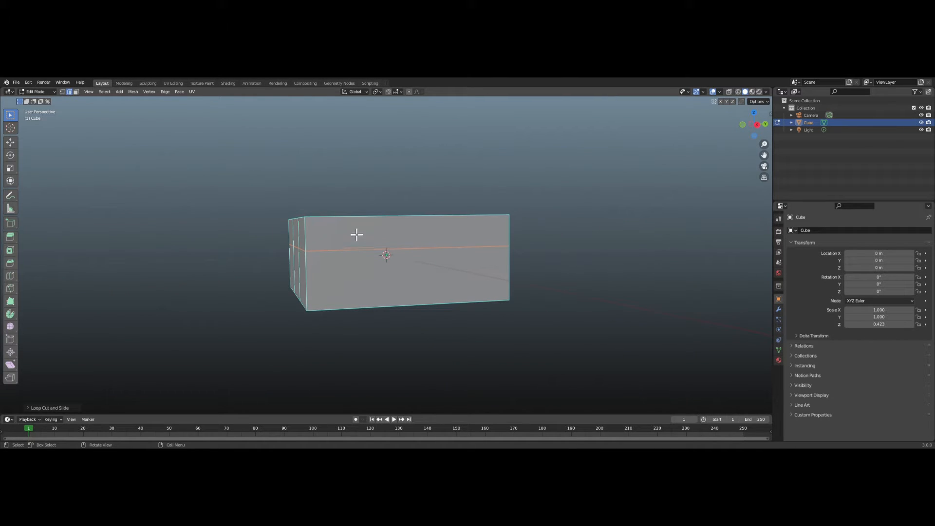
{"action": "left_click", "coordinate": [365, 282]}
{"action": "left_click", "coordinate": [374, 275]}
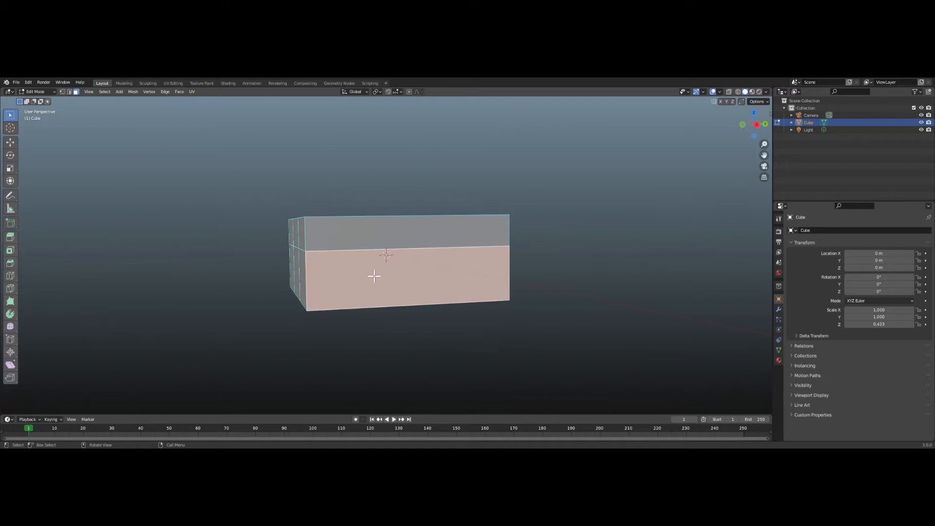
{"action": "middle_click_drag", "start_coordinate": [373, 275], "coordinate": [508, 292]}
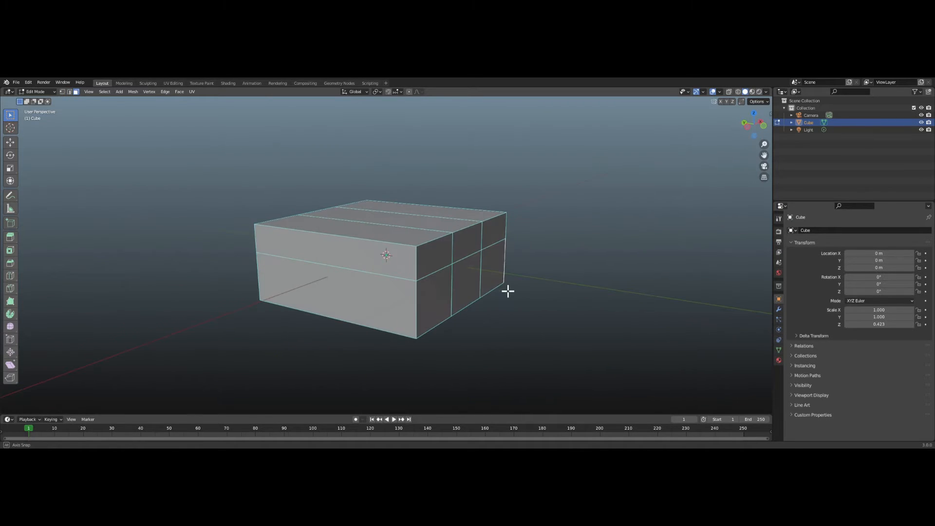
{"action": "left_click", "coordinate": [332, 292]}
{"action": "middle_click_drag", "start_coordinate": [359, 277], "coordinate": [417, 288]}
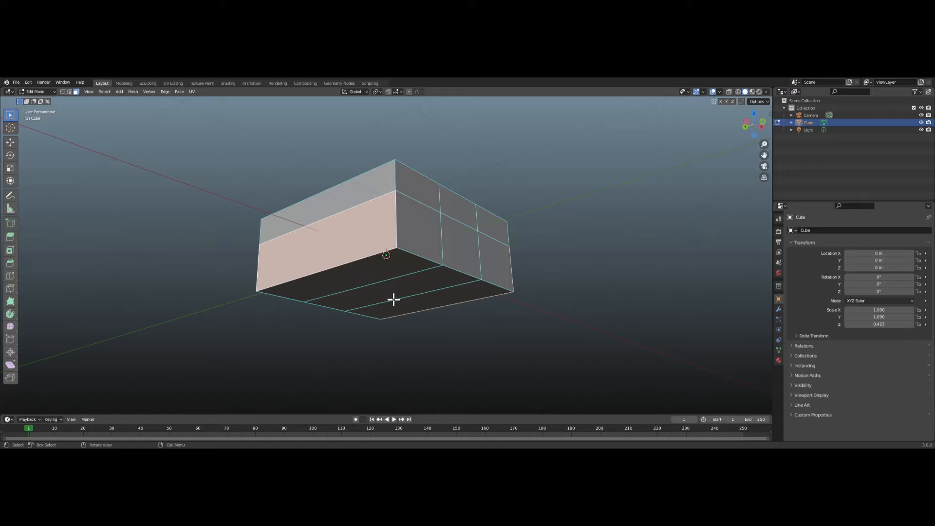
Taper the block's underside by scaling its three bottom faces together along the Y axis to about 0.65.
{"action": "scroll", "coordinate": [364, 284], "scroll_direction": "up", "scroll_amount": 2}
{"action": "middle_click_drag", "start_coordinate": [364, 284], "coordinate": [247, 290]}
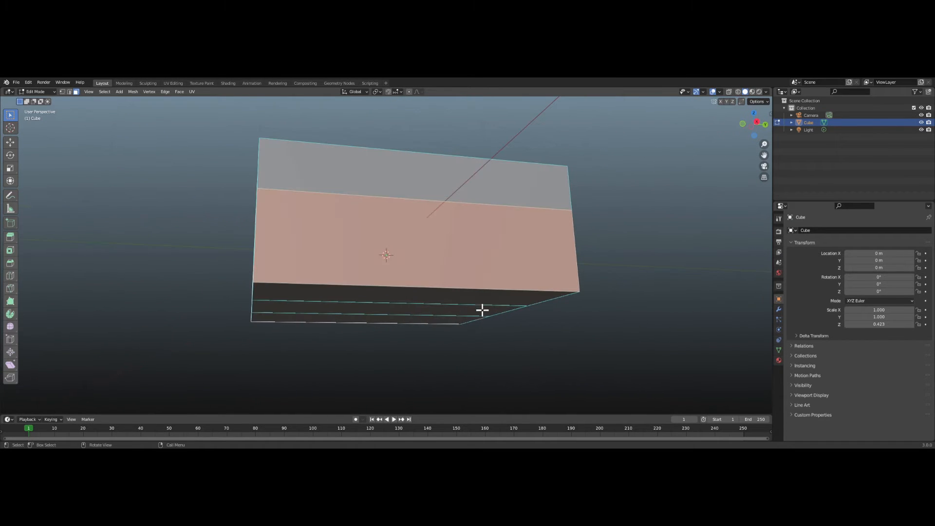
{"action": "left_click", "coordinate": [368, 297]}
{"action": "left_click", "coordinate": [371, 318], "text": "shift"}
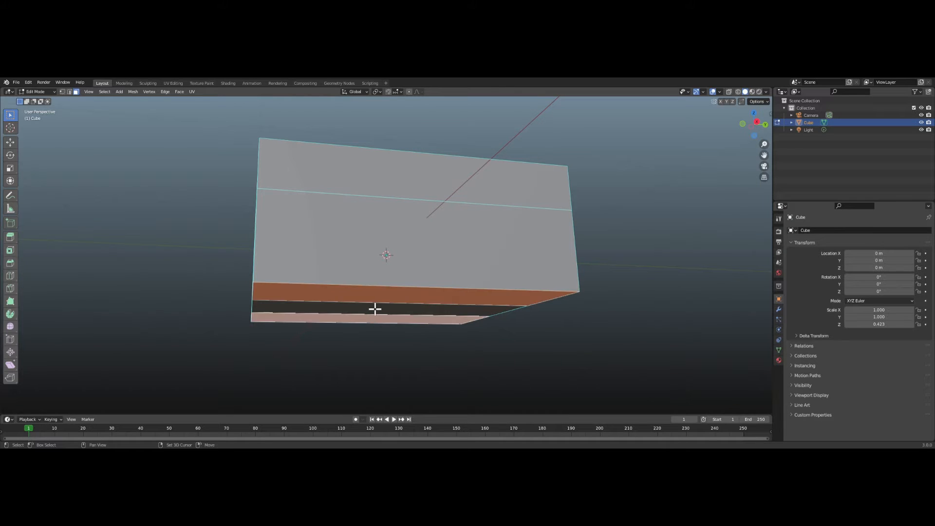
{"action": "left_click", "coordinate": [376, 309], "text": "shift"}
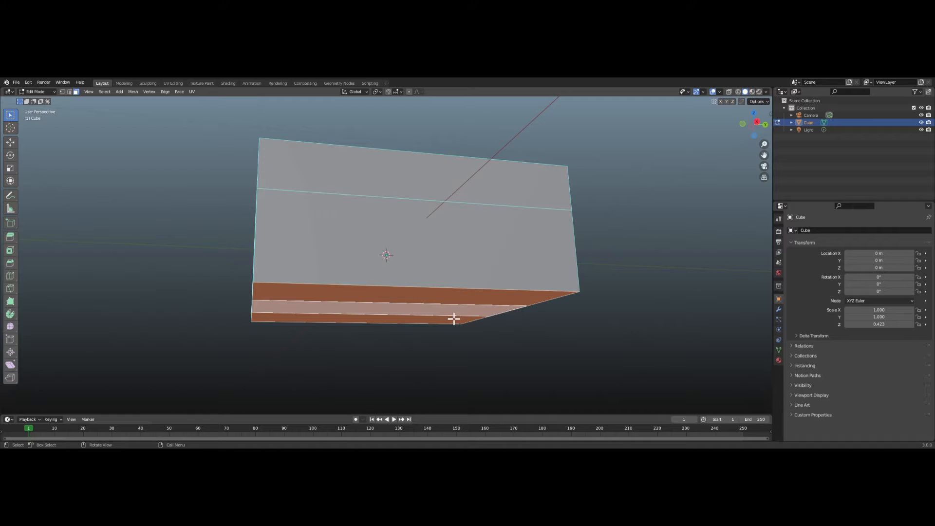
{"action": "key", "text": "s"}
{"action": "key", "text": "Escape"}
{"action": "key", "text": "s"}
{"action": "key", "text": "y"}
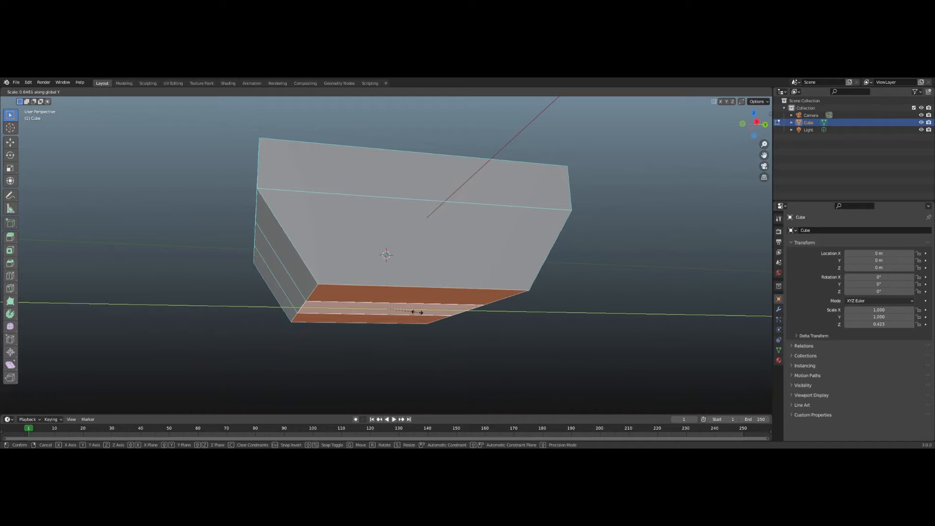
{"action": "left_click", "coordinate": [416, 312]}
Enlarge the middle top face uniformly to about 1.26, and scale it up further along the X axis.
{"action": "middle_click_drag", "start_coordinate": [399, 305], "coordinate": [160, 308]}
{"action": "middle_click_drag", "start_coordinate": [312, 291], "coordinate": [284, 251]}
{"action": "left_click", "coordinate": [300, 217]}
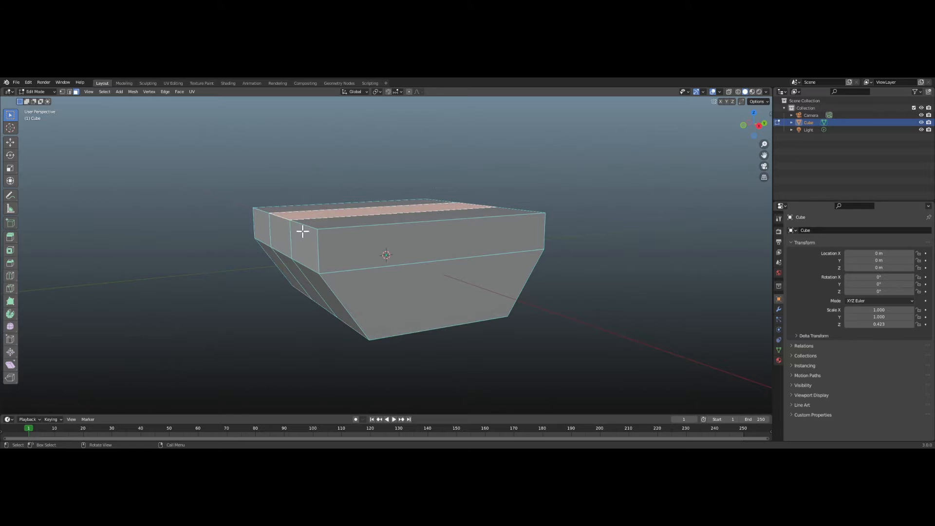
{"action": "middle_click_drag", "start_coordinate": [445, 220], "coordinate": [408, 234]}
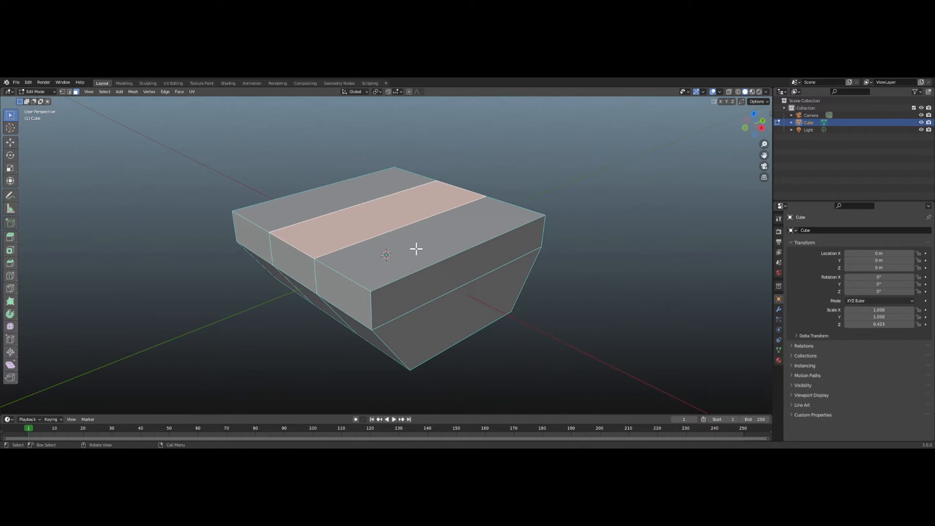
{"action": "key", "text": "s"}
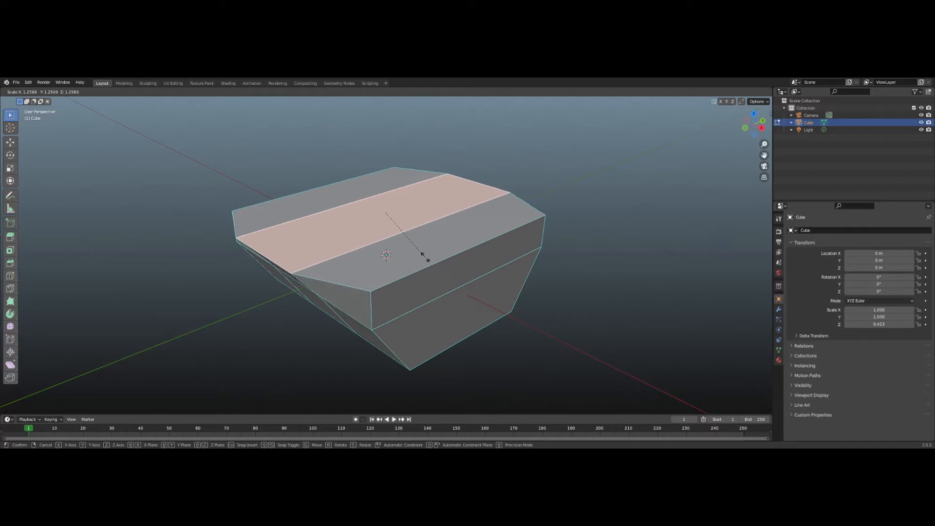
{"action": "left_click", "coordinate": [426, 257]}
{"action": "key", "text": "s"}
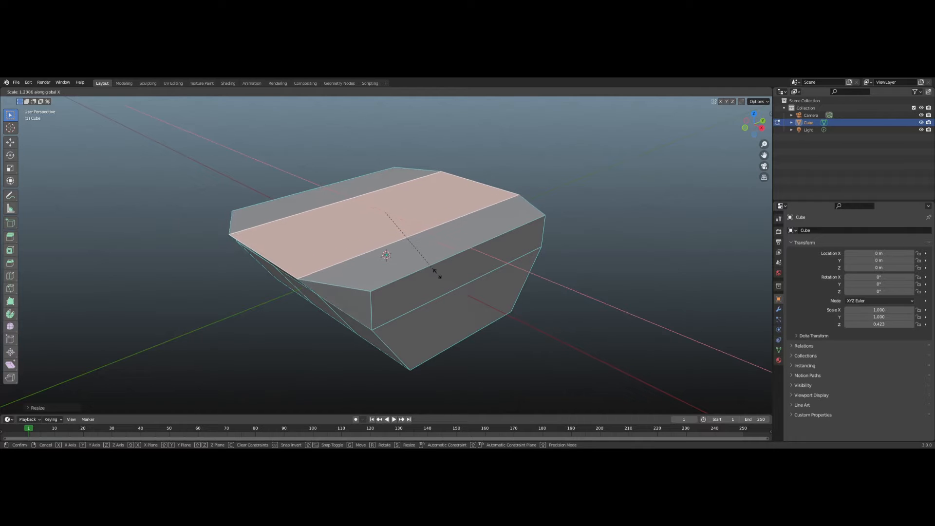
{"action": "left_click", "coordinate": [446, 295]}
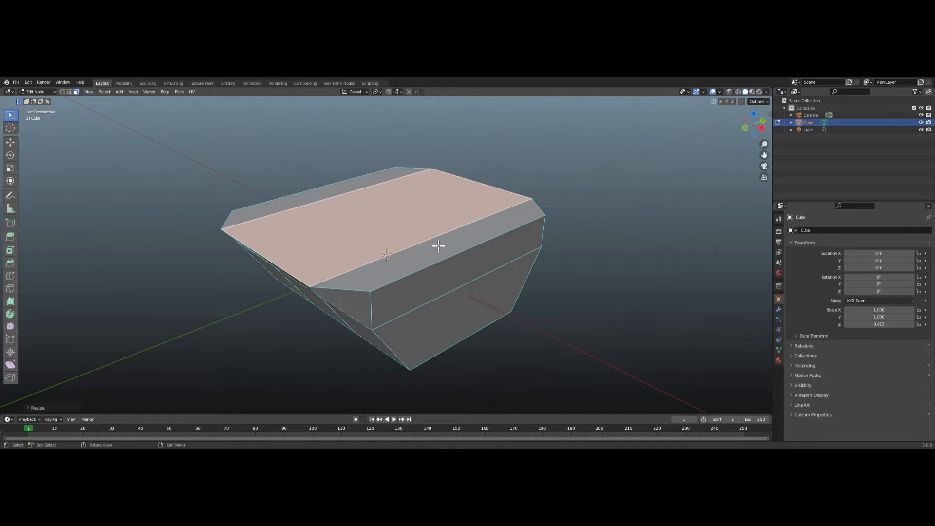
Extrude the enlarged top face straight upward into a raised slab.
{"action": "key", "text": "e"}
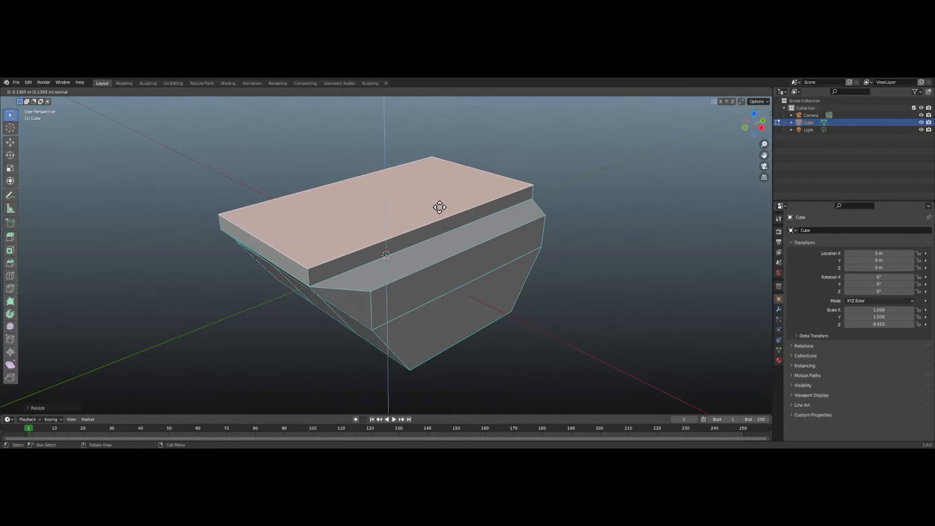
{"action": "left_click", "coordinate": [433, 191]}
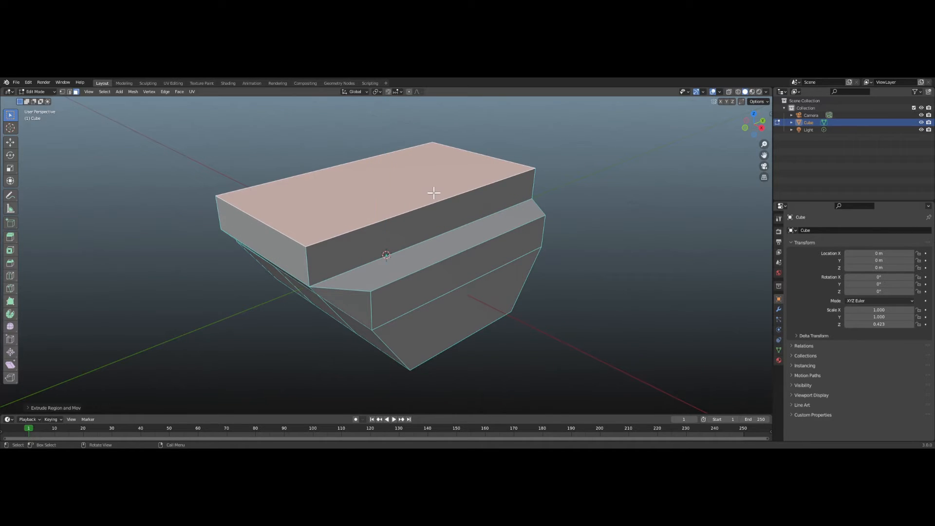
{"action": "mouse_move", "coordinate": [432, 192]}
{"action": "middle_mouse_down"}
{"action": "mouse_move", "coordinate": [511, 184]}
{"action": "mouse_move", "coordinate": [571, 192]}
{"action": "mouse_move", "coordinate": [480, 177]}
{"action": "mouse_move", "coordinate": [365, 190]}
{"action": "mouse_move", "coordinate": [438, 197]}
{"action": "middle_mouse_up"}
{"action": "scroll", "coordinate": [365, 190], "scroll_direction": "down", "scroll_amount": 3}
{"action": "scroll", "coordinate": [375, 193], "scroll_direction": "up", "scroll_amount": 3}
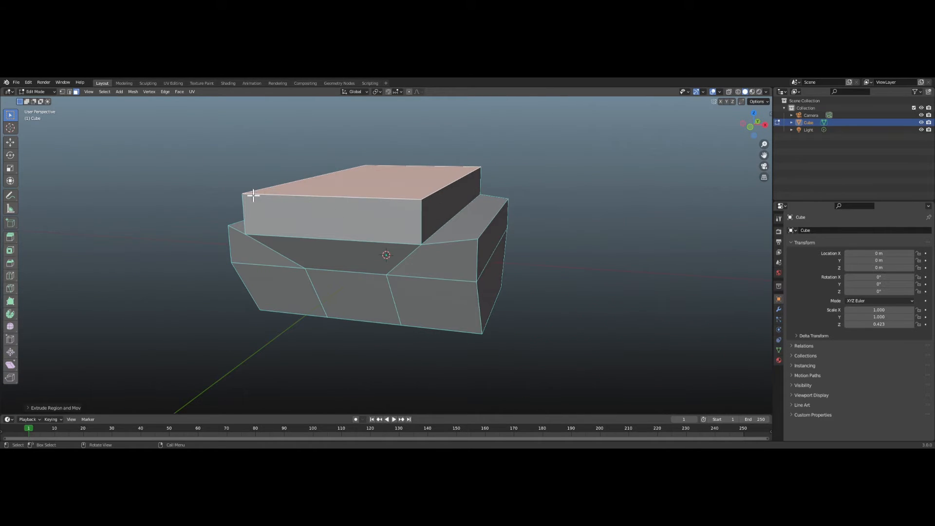
Save the Blender project file.
{"action": "left_click", "coordinate": [16, 82]}
{"action": "left_click", "coordinate": [25, 140]}
{"action": "key", "text": "ctrl+s"}
Select the lower end faces at both X ends of the block and inset them together by about 0.16 m.
{"action": "scroll", "coordinate": [385, 190], "scroll_direction": "up", "scroll_amount": 1}
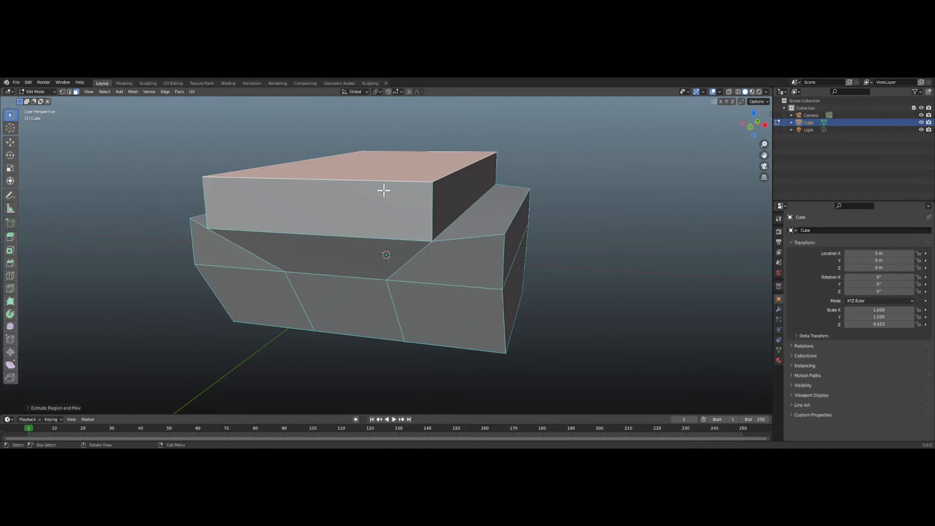
{"action": "scroll", "coordinate": [384, 191], "scroll_direction": "down", "scroll_amount": 2}
{"action": "middle_click_drag", "start_coordinate": [383, 178], "coordinate": [365, 203]}
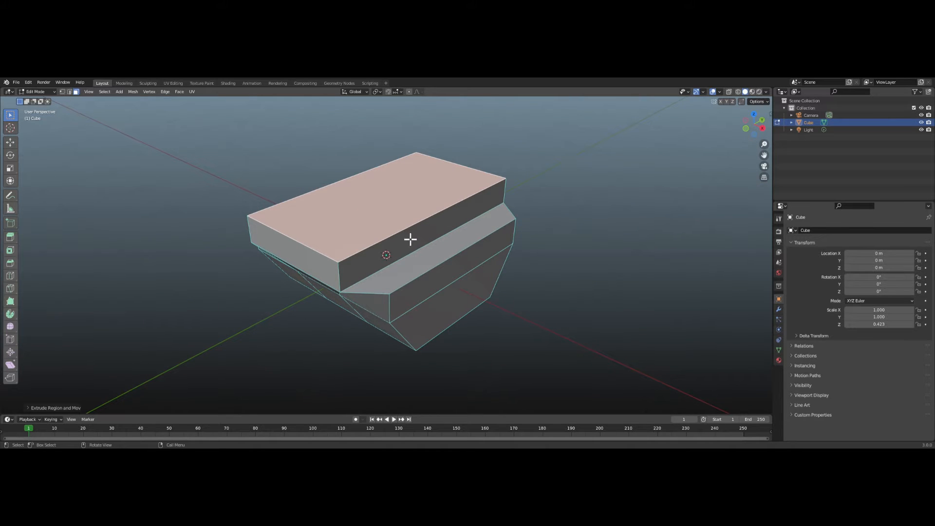
{"action": "middle_click_drag", "start_coordinate": [403, 222], "coordinate": [370, 217]}
{"action": "left_click", "coordinate": [384, 283]}
{"action": "middle_click_drag", "start_coordinate": [355, 267], "coordinate": [482, 258]}
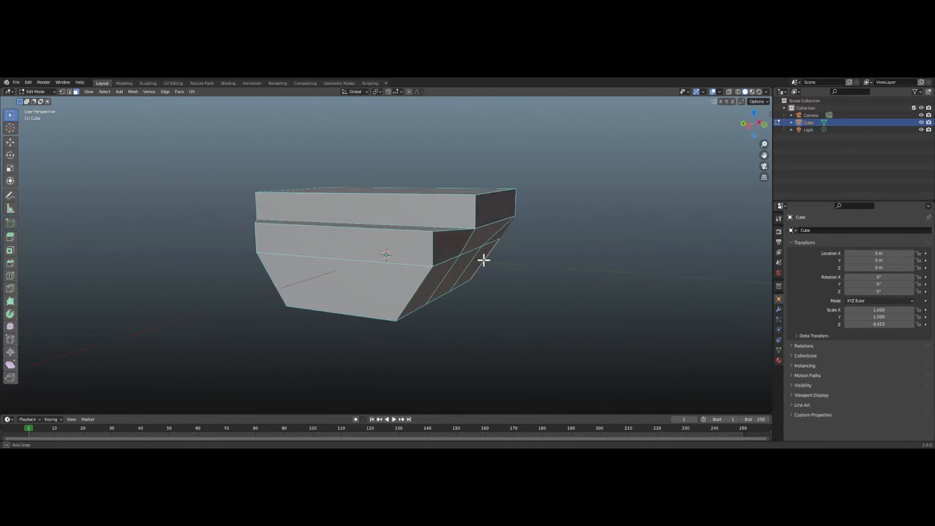
{"action": "left_click", "coordinate": [403, 288]}
{"action": "middle_click_drag", "start_coordinate": [428, 268], "coordinate": [357, 286]}
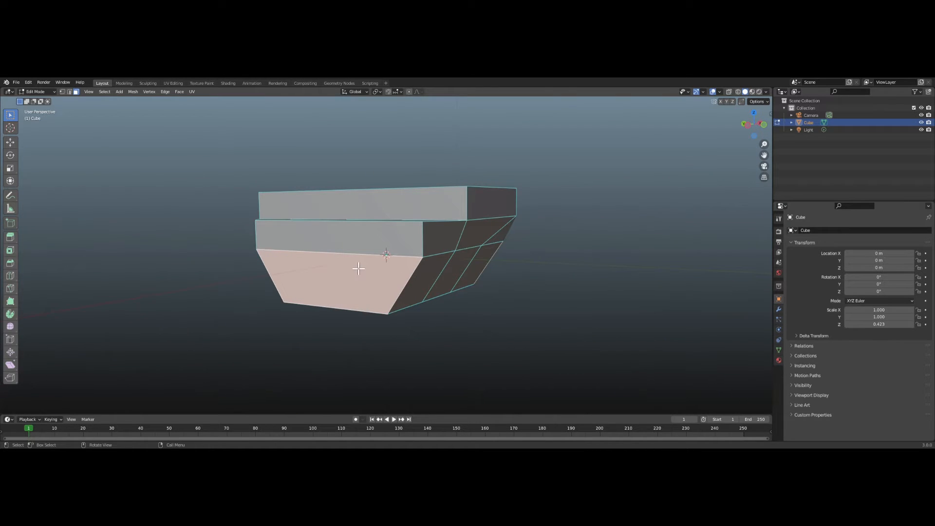
{"action": "mouse_move", "coordinate": [361, 265]}
{"action": "middle_mouse_down"}
{"action": "mouse_move", "coordinate": [309, 242]}
{"action": "mouse_move", "coordinate": [229, 257]}
{"action": "mouse_move", "coordinate": [299, 272]}
{"action": "mouse_move", "coordinate": [367, 263]}
{"action": "middle_mouse_up"}
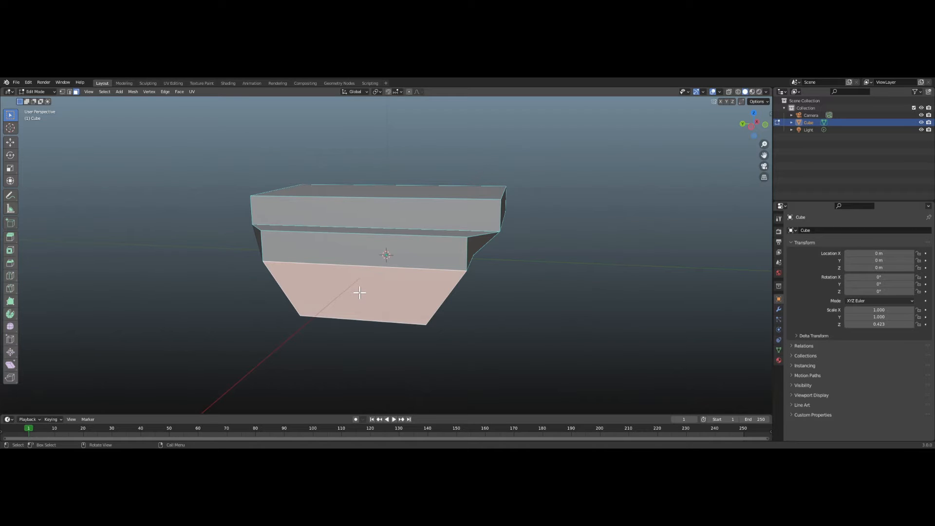
{"action": "key", "text": "i"}
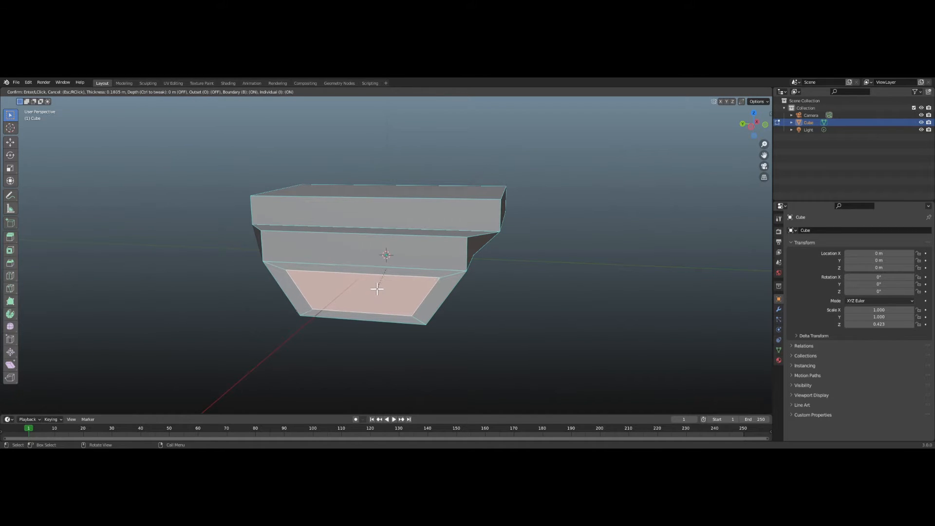
{"action": "left_click", "coordinate": [380, 286]}
Extrude the inset face at one end inward by a negative distance to form a recess.
{"action": "middle_click_drag", "start_coordinate": [386, 284], "coordinate": [239, 270]}
{"action": "scroll", "coordinate": [361, 283], "scroll_direction": "up", "scroll_amount": 5}
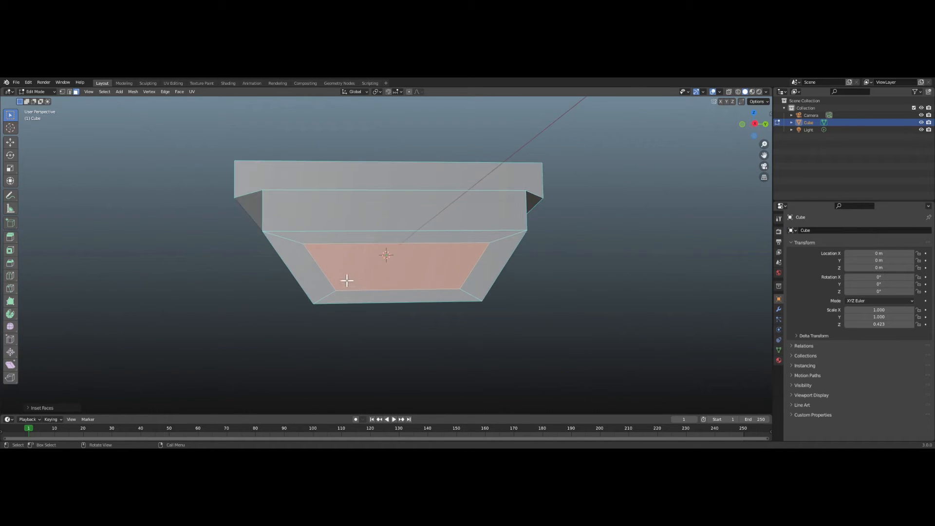
{"action": "middle_click_drag", "start_coordinate": [360, 281], "coordinate": [375, 284]}
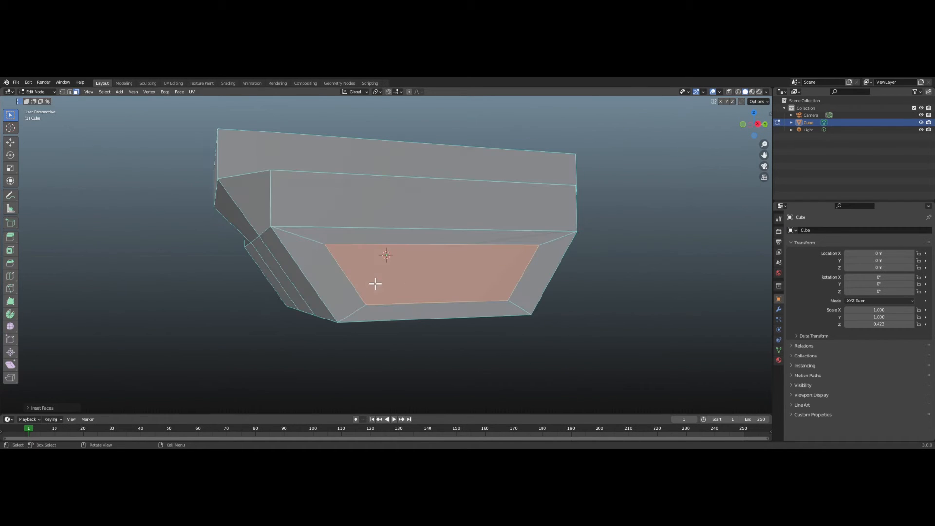
{"action": "left_click", "coordinate": [419, 294]}
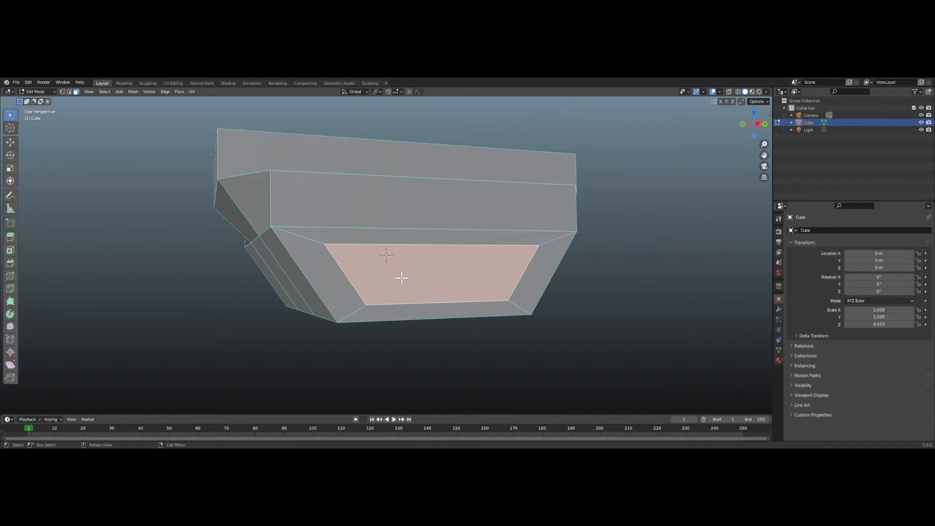
{"action": "key", "text": "e"}
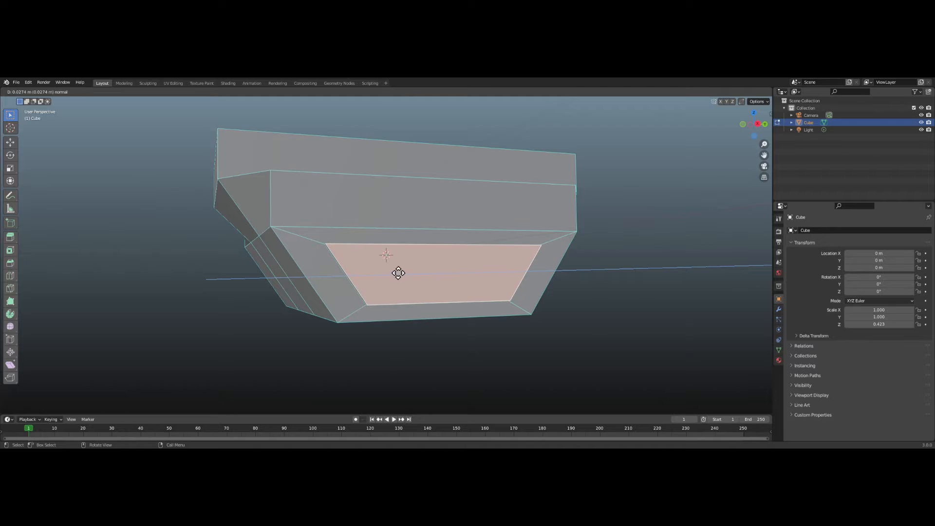
{"action": "type", "text": "-0"}
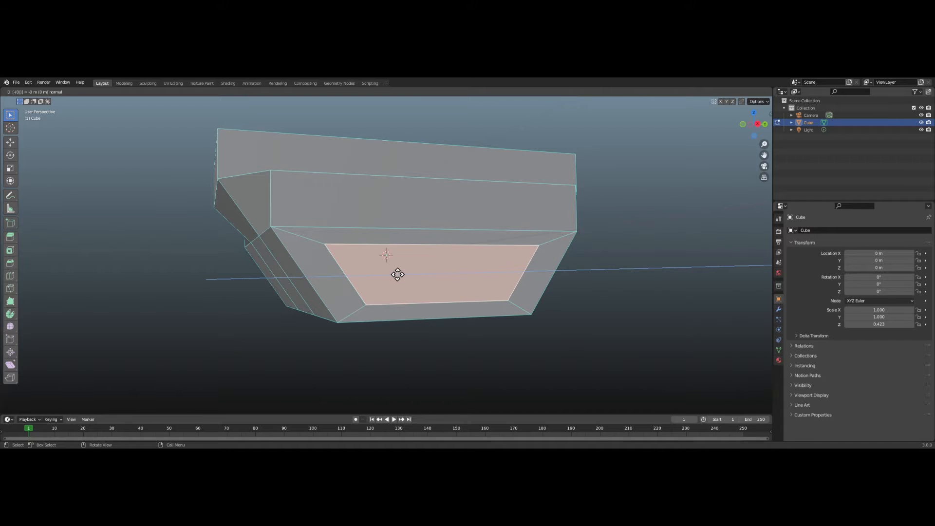
{"action": "key", "text": "Return"}
Extrude the inset face at the opposite end inward as well, by a negative distance, to form a matching recess.
{"action": "middle_click_drag", "start_coordinate": [396, 272], "coordinate": [385, 288]}
{"action": "left_click", "coordinate": [350, 304]}
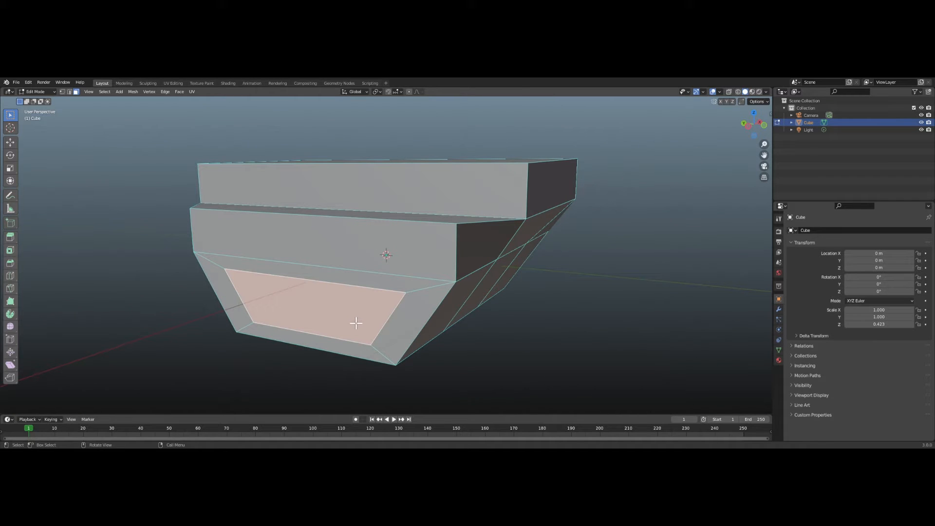
{"action": "key", "text": "e"}
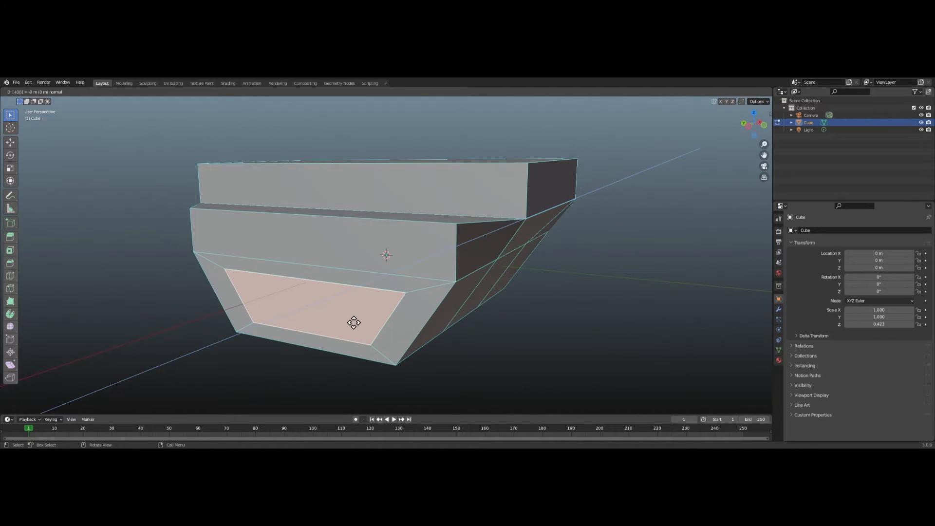
{"action": "type", "text": "-0"}
{"action": "key", "text": "Return"}
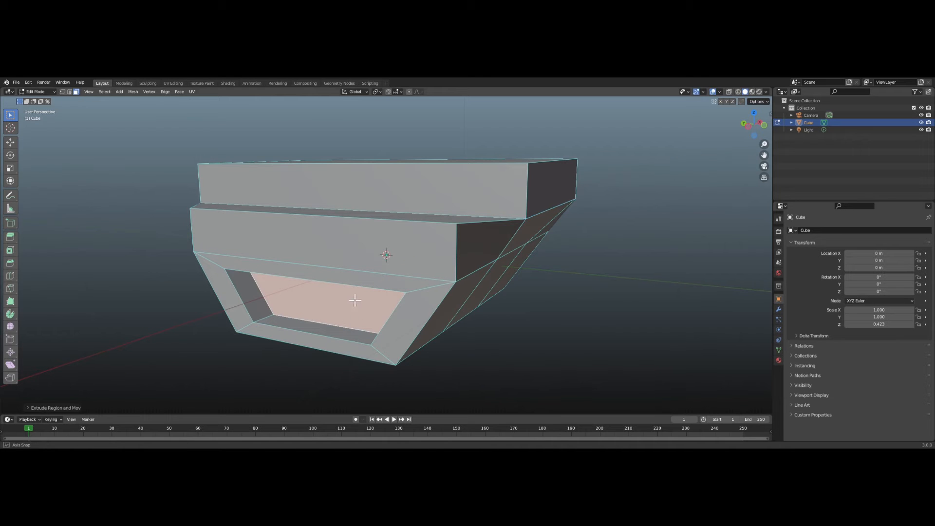
Try a slight freehand extrusion of the recessed face at the first end along its normal.
{"action": "middle_click_drag", "start_coordinate": [353, 320], "coordinate": [311, 295]}
{"action": "middle_click_drag", "start_coordinate": [382, 295], "coordinate": [316, 301]}
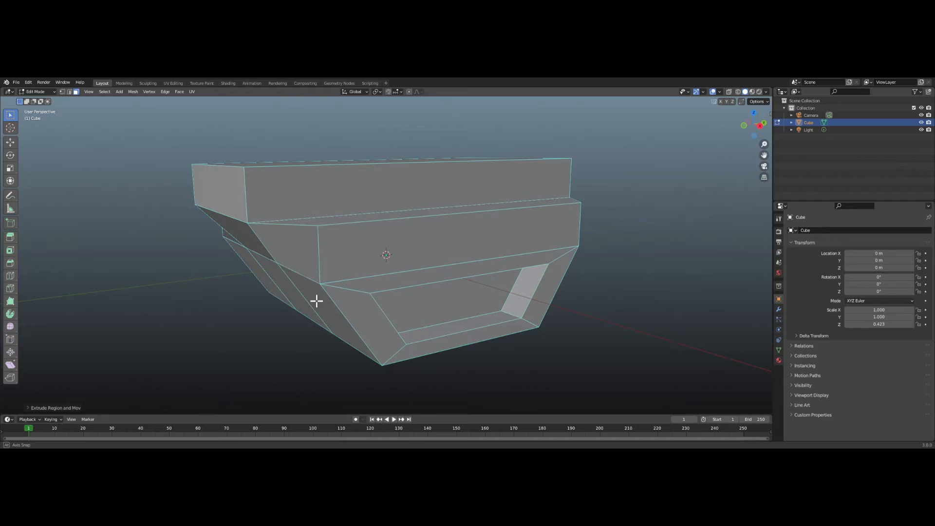
{"action": "left_click", "coordinate": [429, 314]}
{"action": "key", "text": "e"}
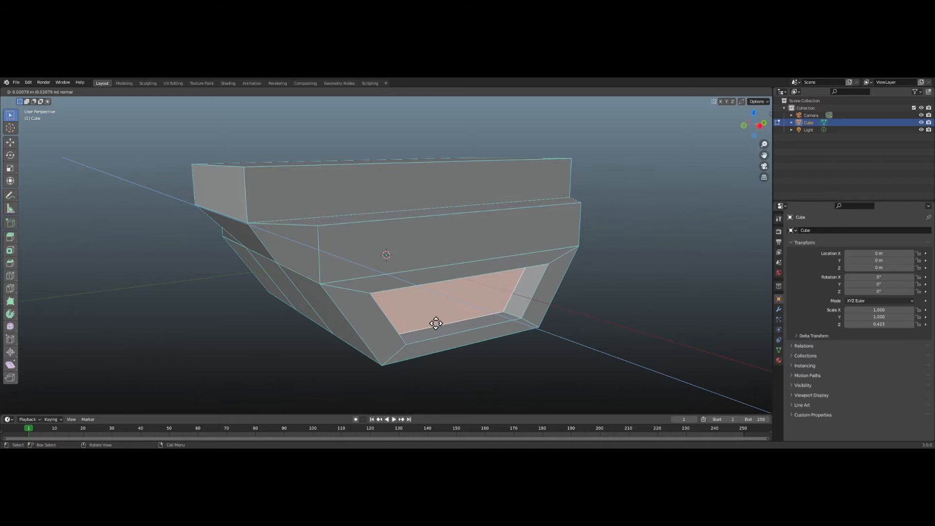
{"action": "left_click", "coordinate": [433, 323]}
Try extruding the middle sloped face of the lower side outward, and undo the extrusion.
{"action": "middle_click_drag", "start_coordinate": [439, 325], "coordinate": [543, 296]}
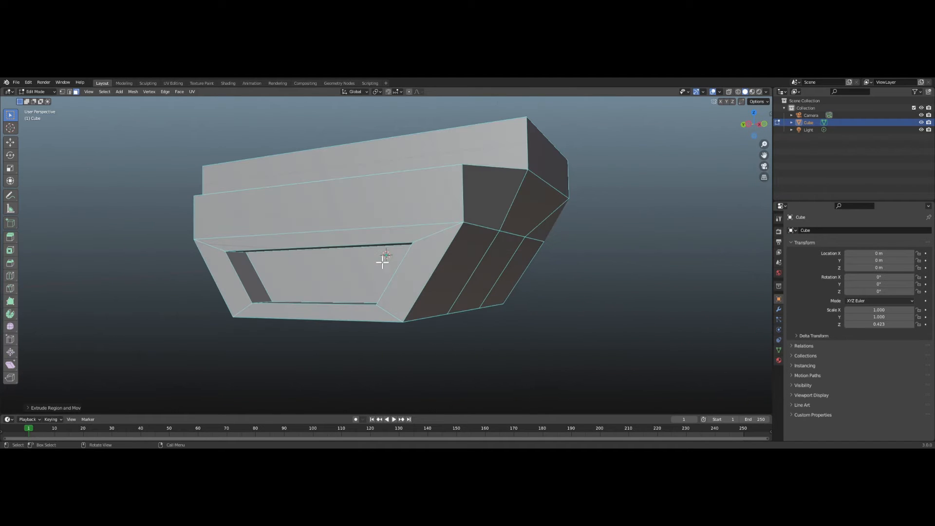
{"action": "middle_click_drag", "start_coordinate": [378, 271], "coordinate": [302, 281]}
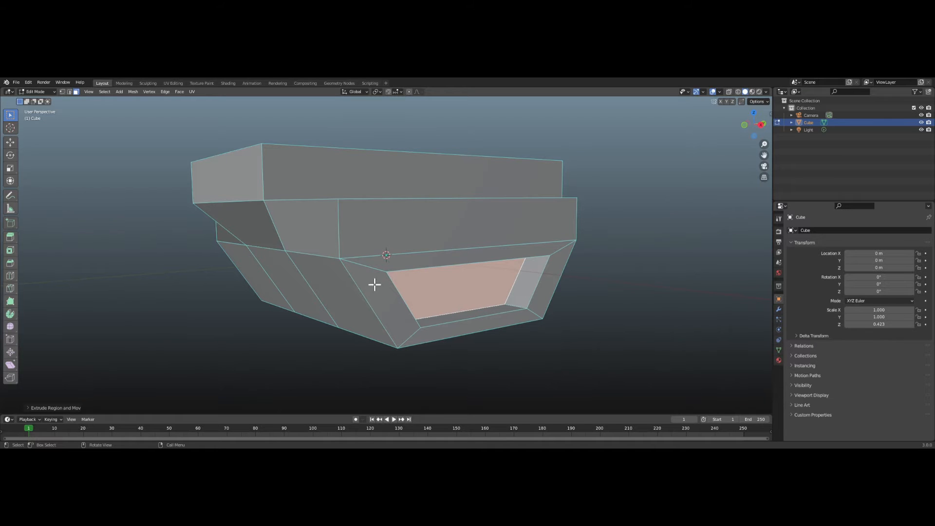
{"action": "scroll", "coordinate": [395, 288], "scroll_direction": "down", "scroll_amount": 1}
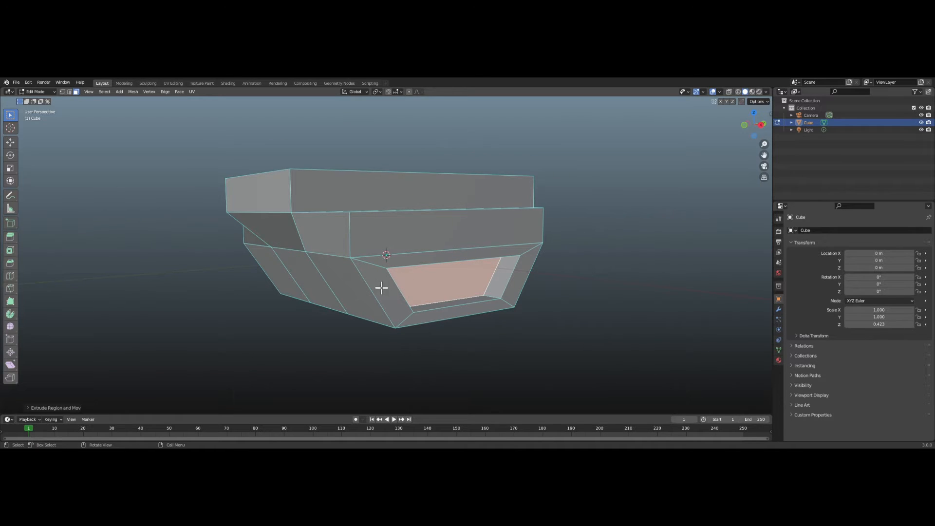
{"action": "mouse_move", "coordinate": [382, 287]}
{"action": "middle_mouse_down"}
{"action": "mouse_move", "coordinate": [428, 298]}
{"action": "mouse_move", "coordinate": [397, 291]}
{"action": "middle_mouse_up"}
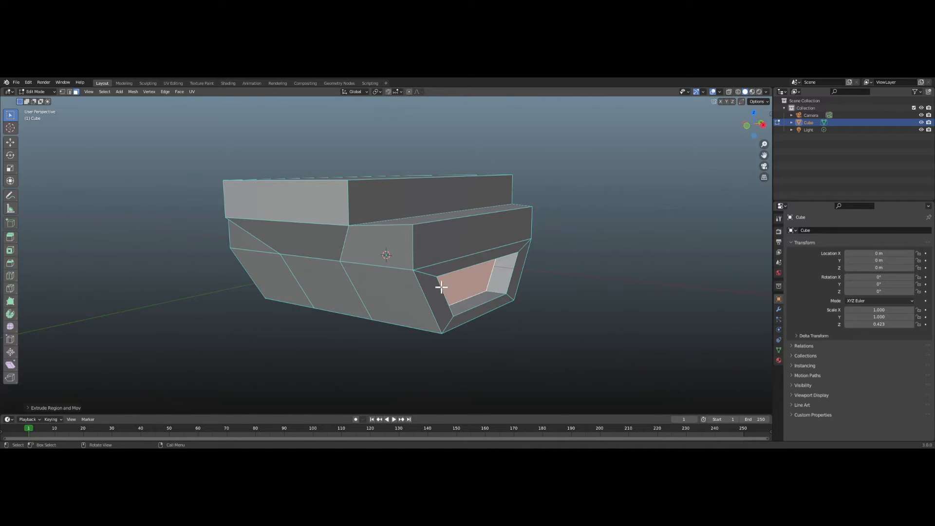
{"action": "left_click", "coordinate": [320, 287]}
{"action": "key", "text": "e"}
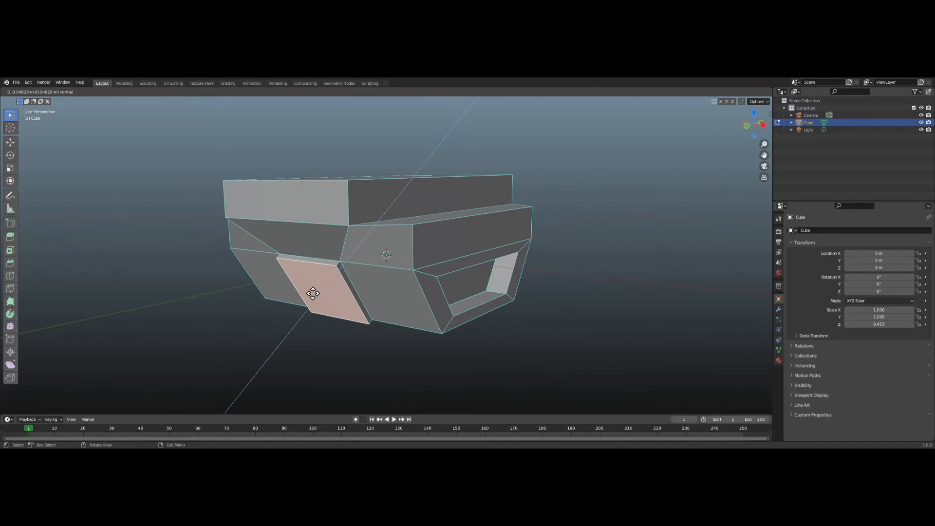
{"action": "type", "text": "0.4"}
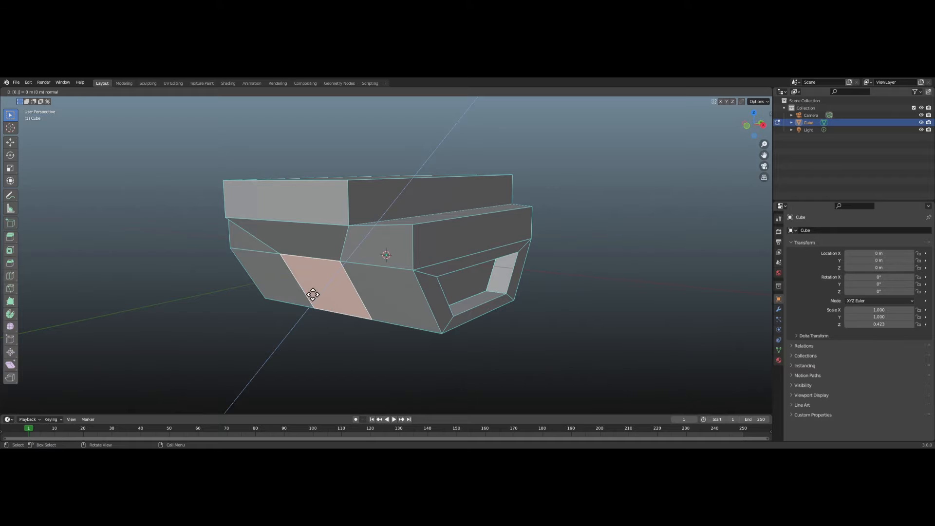
{"action": "type", "text": "2"}
{"action": "key", "text": "Return"}
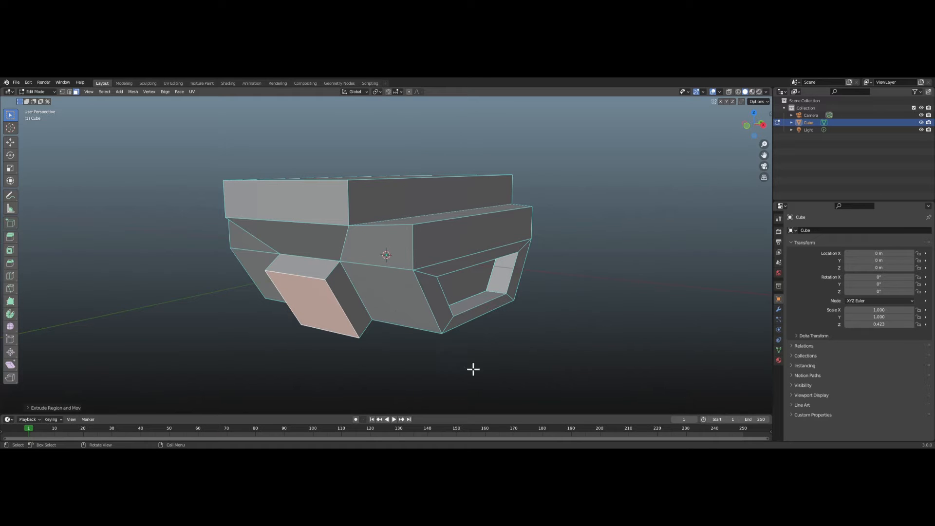
{"action": "key", "text": "ctrl+z"}
Select the loop of four frame faces surrounding the first end's recess.
{"action": "mouse_move", "coordinate": [424, 318]}
{"action": "middle_mouse_down"}
{"action": "mouse_move", "coordinate": [444, 319]}
{"action": "mouse_move", "coordinate": [430, 315]}
{"action": "mouse_move", "coordinate": [432, 302]}
{"action": "middle_mouse_up"}
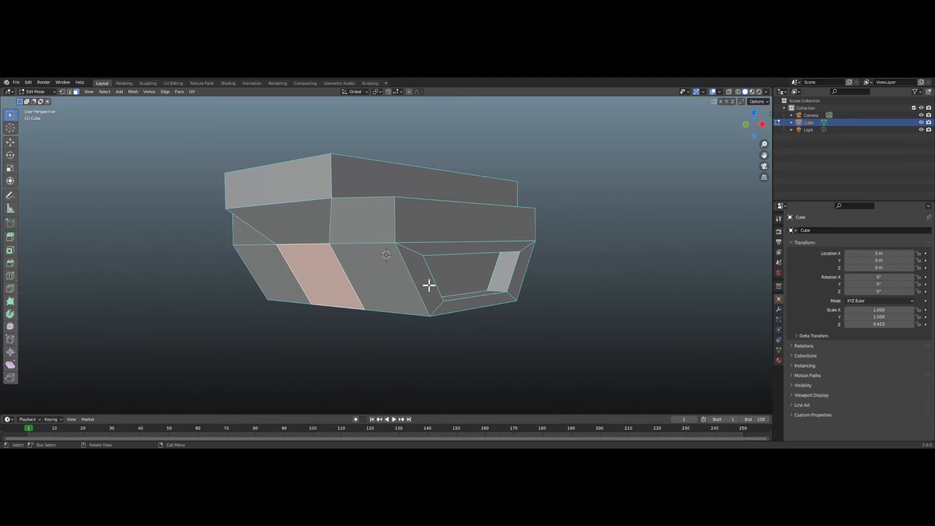
{"action": "left_click", "coordinate": [428, 287]}
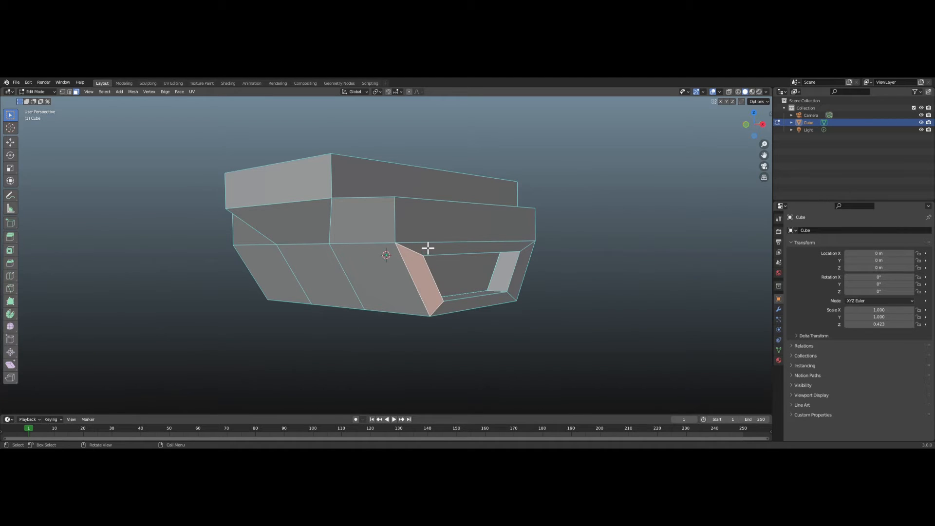
{"action": "left_click", "coordinate": [426, 249], "text": "alt"}
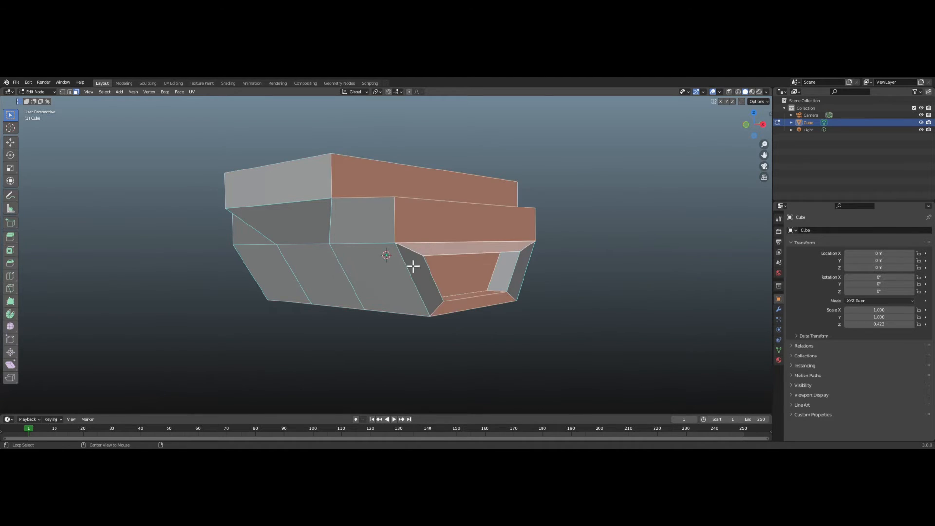
{"action": "left_click", "coordinate": [413, 265], "text": "alt"}
{"action": "left_click", "coordinate": [420, 252], "text": "alt"}
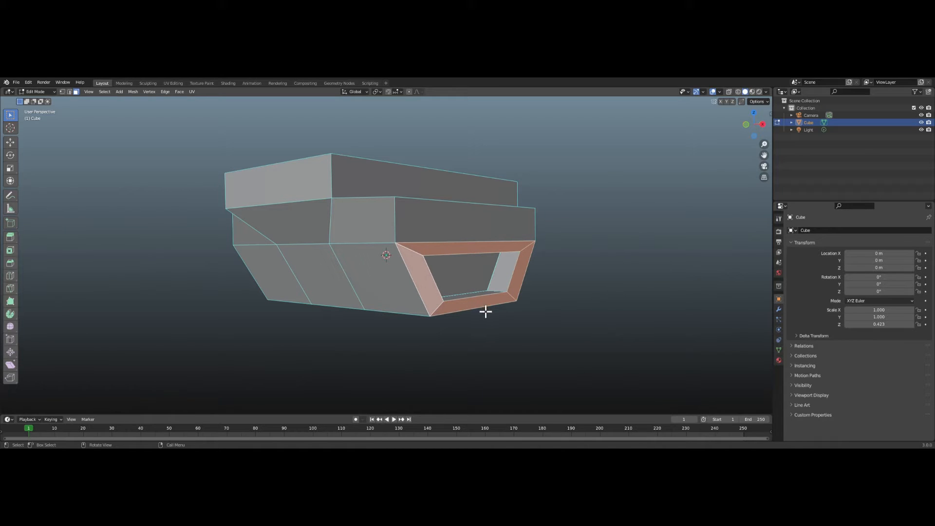
Try extruding the selected frame outward freehand, and undo that extrusion.
{"action": "key", "text": "e"}
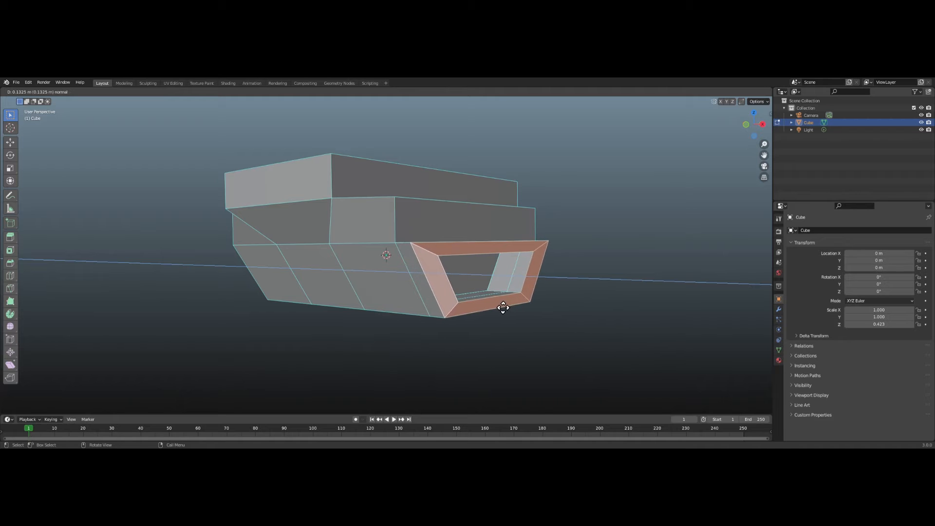
{"action": "left_click", "coordinate": [505, 308]}
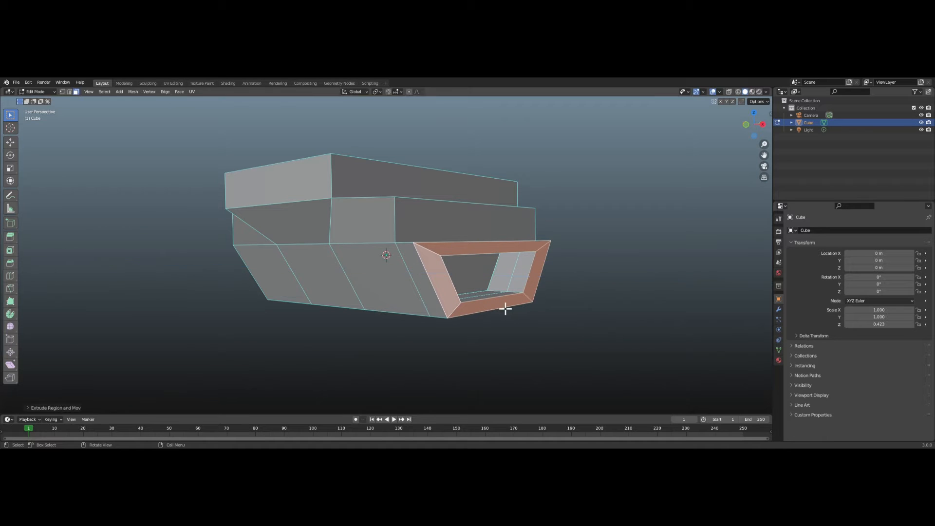
{"action": "middle_click_drag", "start_coordinate": [505, 307], "coordinate": [537, 330]}
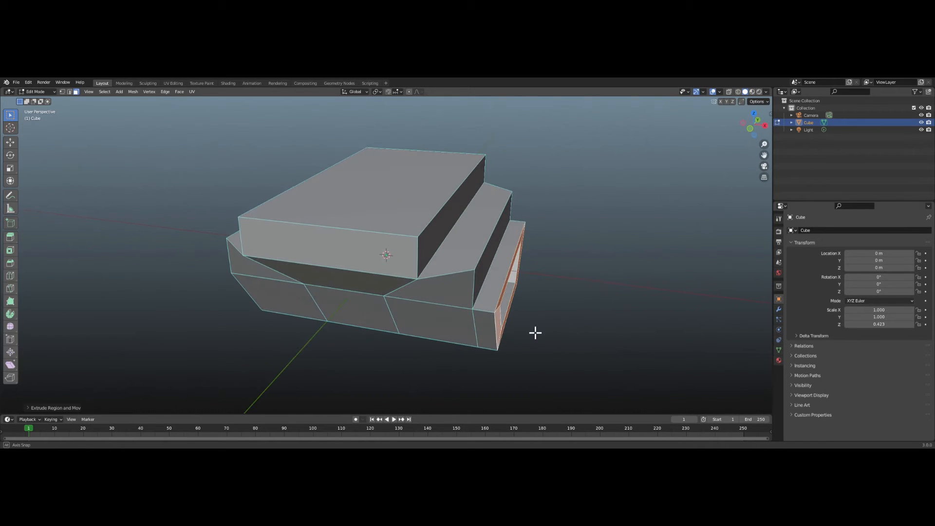
{"action": "key", "text": "ctrl+z"}
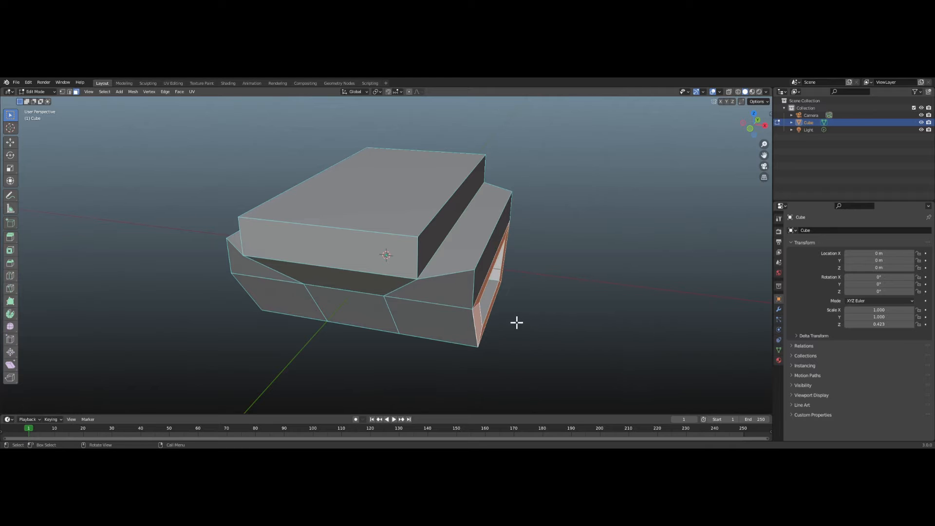
Extrude the selected frame faces outward by 0.2 m.
{"action": "key", "text": "e"}
{"action": "key", "text": "0"}
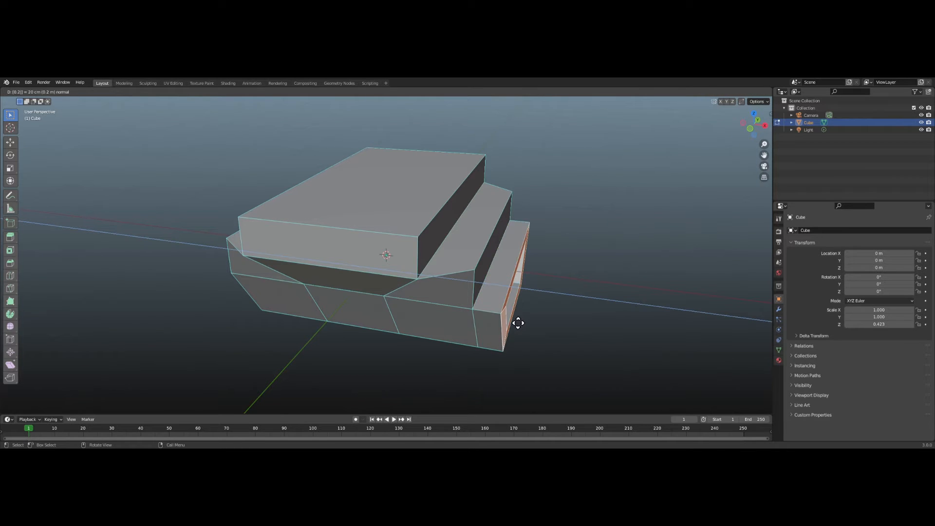
{"action": "left_click", "coordinate": [518, 320]}
Select the loop of four frame faces surrounding the opposite end's recess, and extrude them outward.
{"action": "middle_click_drag", "start_coordinate": [517, 319], "coordinate": [389, 316]}
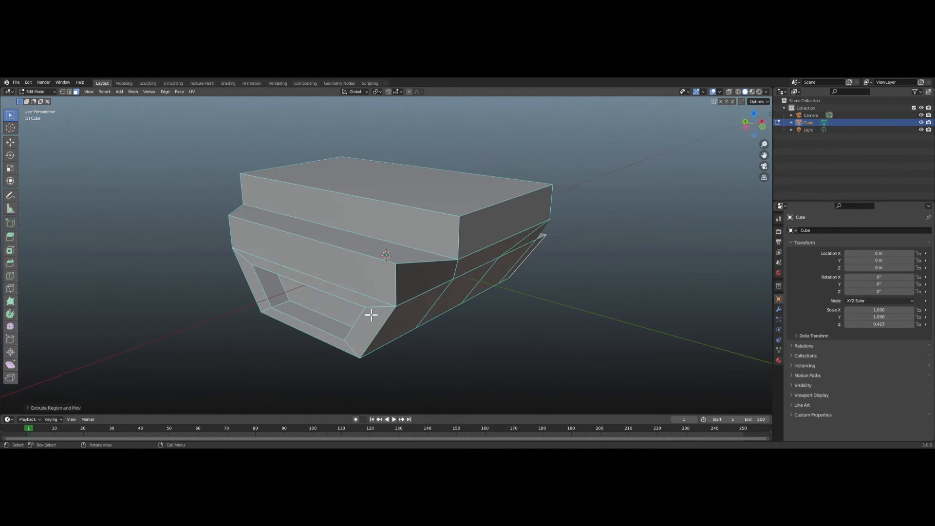
{"action": "left_click", "coordinate": [371, 316]}
{"action": "left_click", "coordinate": [372, 318], "text": "alt"}
{"action": "key", "text": "ctrl+z"}
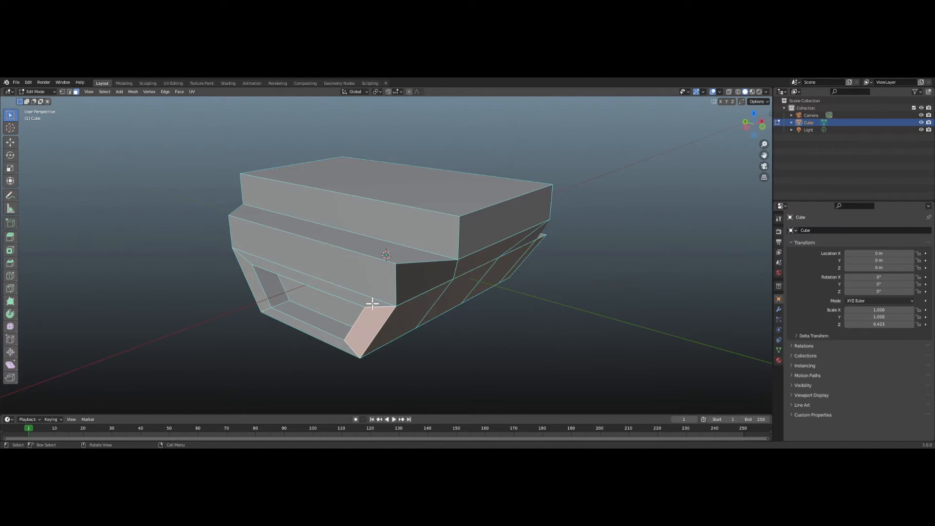
{"action": "left_click", "coordinate": [372, 304], "text": "alt"}
{"action": "left_click", "coordinate": [367, 327], "text": "alt"}
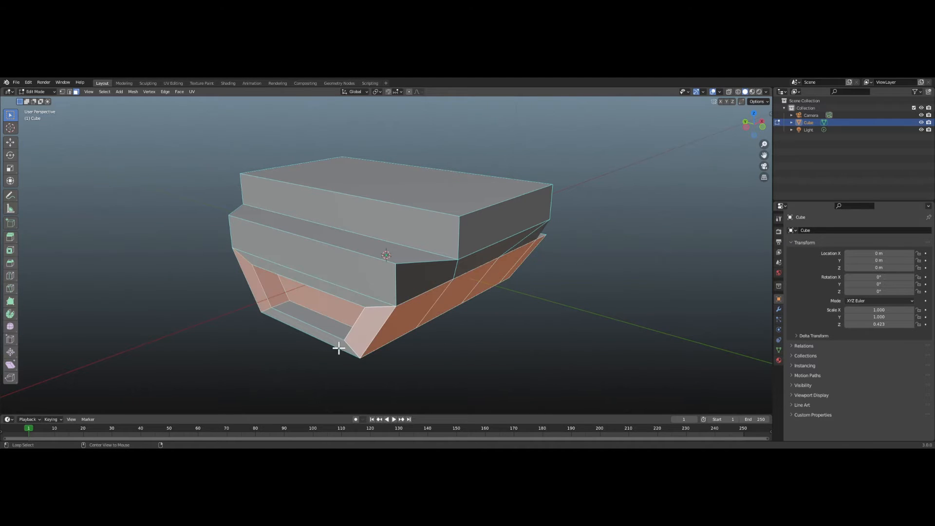
{"action": "left_click", "coordinate": [340, 347], "text": "alt"}
{"action": "left_click", "coordinate": [350, 341], "text": "alt"}
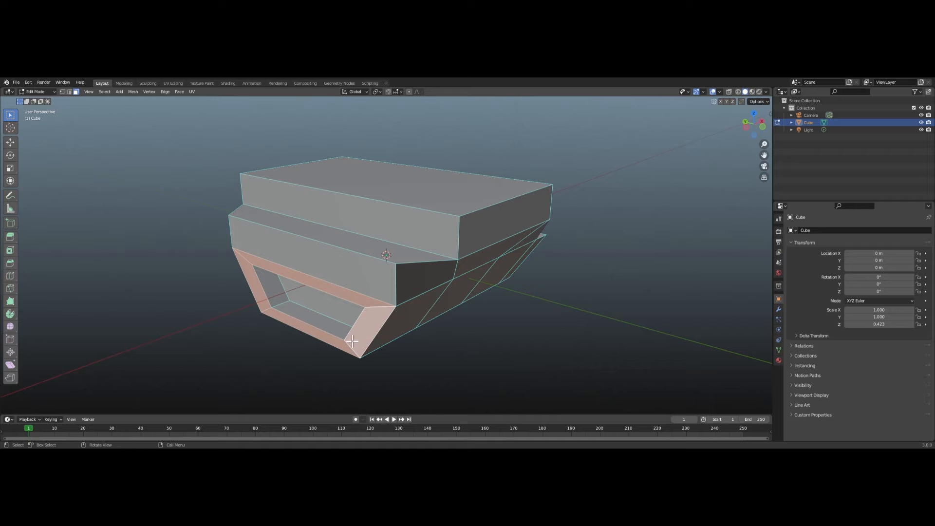
{"action": "key", "text": "e"}
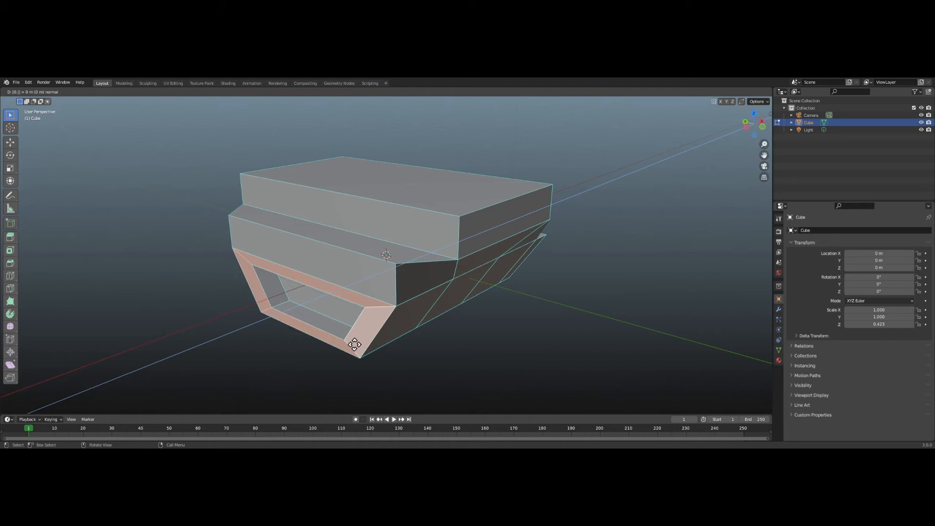
{"action": "left_click", "coordinate": [348, 351]}
Scale the top face of the upper block down uniformly so its four sides taper inward like a turret.
{"action": "middle_click_drag", "start_coordinate": [410, 269], "coordinate": [484, 321]}
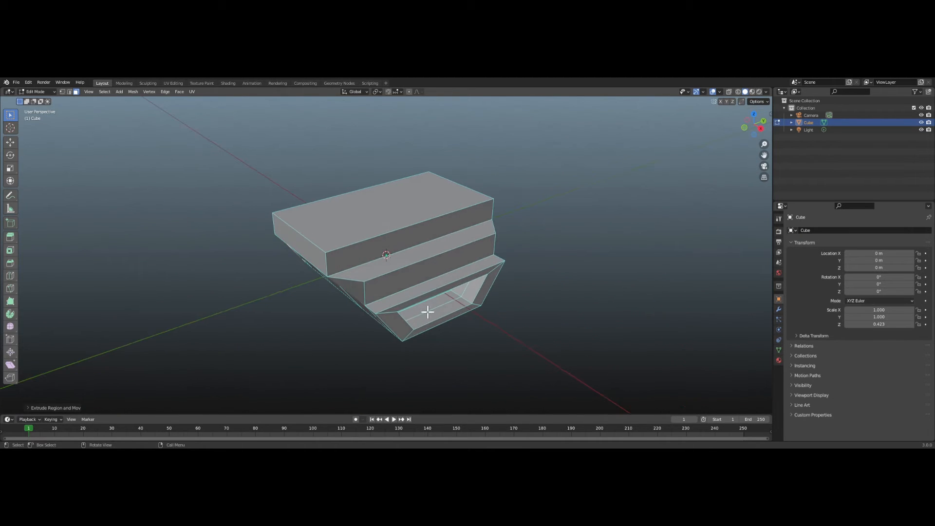
{"action": "left_click", "coordinate": [414, 295]}
{"action": "middle_click_drag", "start_coordinate": [350, 309], "coordinate": [375, 291]}
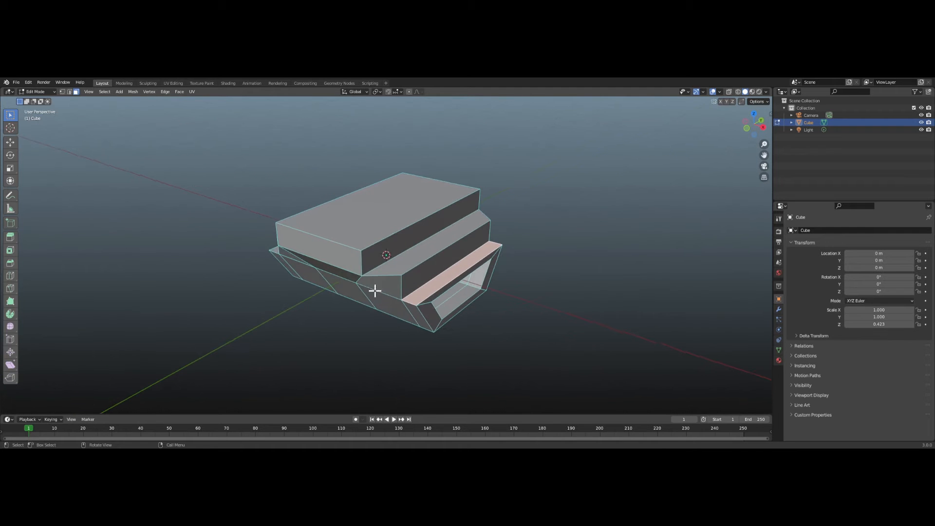
{"action": "middle_click_drag", "start_coordinate": [363, 250], "coordinate": [410, 223]}
{"action": "left_click", "coordinate": [411, 243]}
{"action": "scroll", "coordinate": [410, 223], "scroll_direction": "up", "scroll_amount": 3}
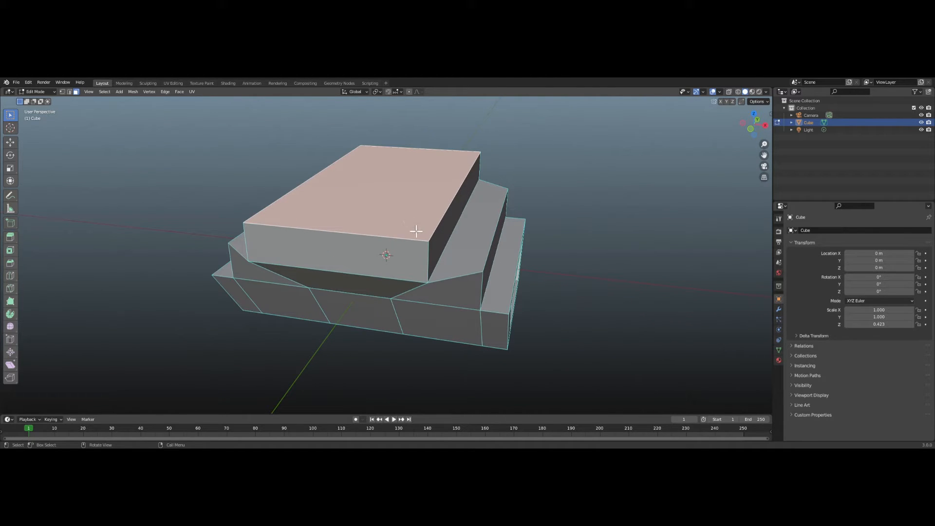
{"action": "key", "text": "s"}
{"action": "left_click", "coordinate": [399, 210]}
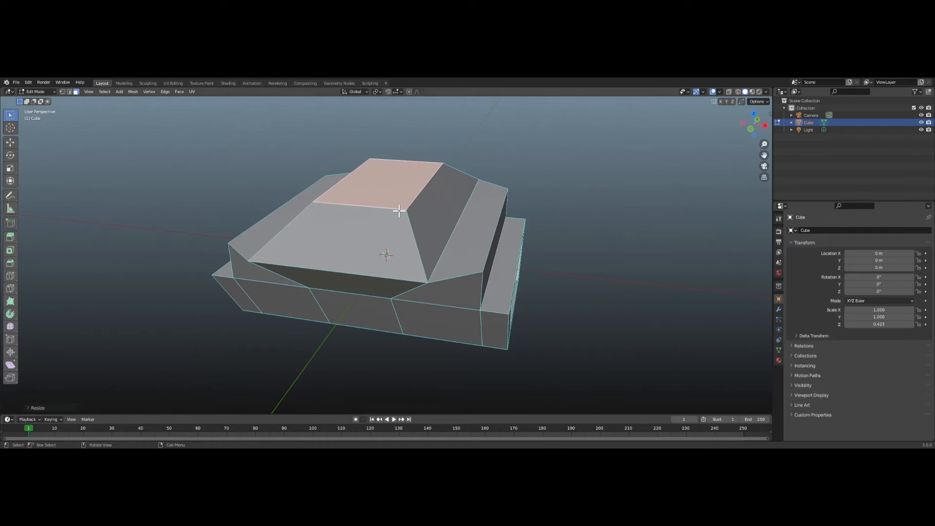
Inset the turret's sloped face above the hull's long side by about 0.2 m.
{"action": "middle_click_drag", "start_coordinate": [399, 210], "coordinate": [360, 204]}
{"action": "left_click", "coordinate": [296, 219]}
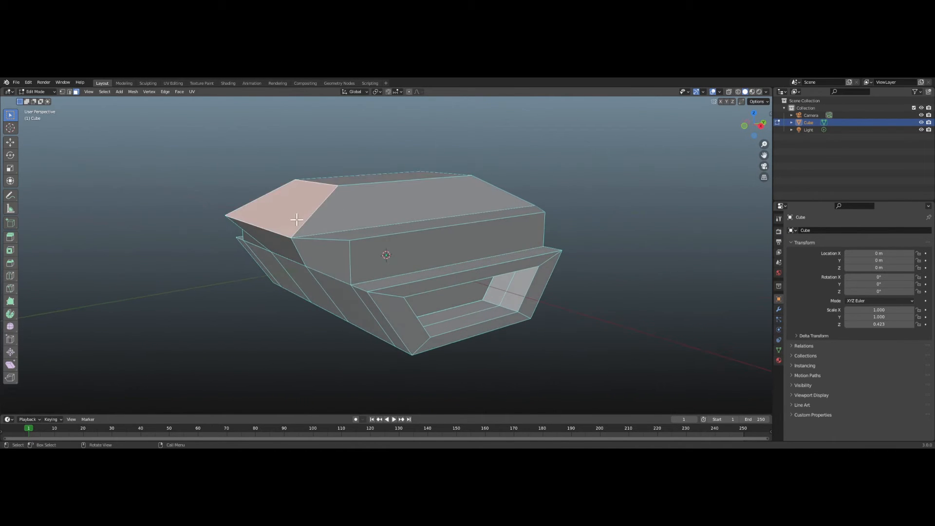
{"action": "key", "text": "i"}
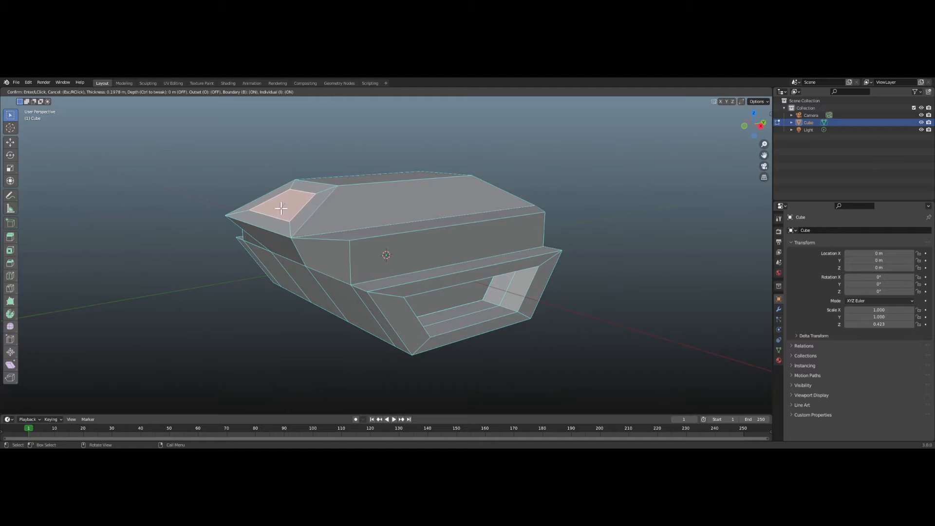
{"action": "left_click", "coordinate": [282, 203]}
{"action": "middle_click_drag", "start_coordinate": [281, 204], "coordinate": [393, 223]}
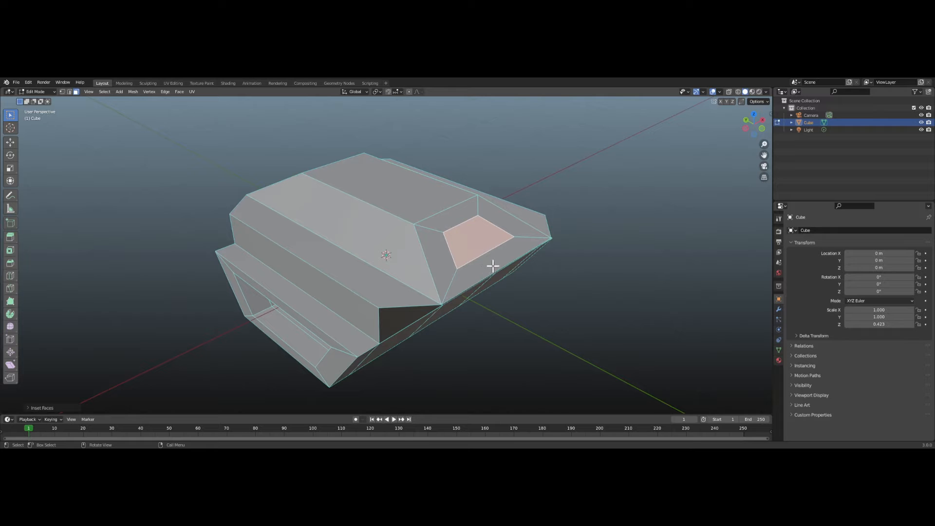
{"action": "scroll", "coordinate": [527, 262], "scroll_direction": "down", "scroll_amount": 3}
{"action": "middle_click_drag", "start_coordinate": [486, 253], "coordinate": [512, 264]}
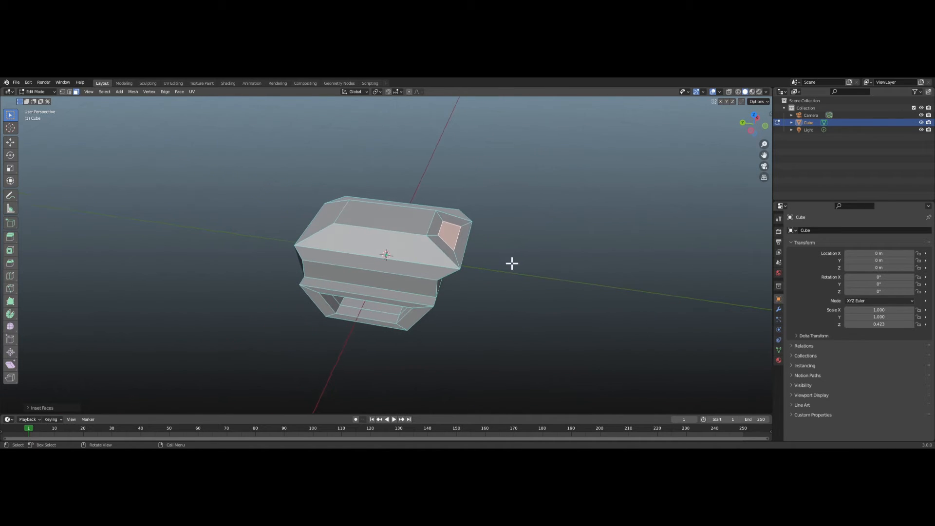
{"action": "key", "text": "e"}
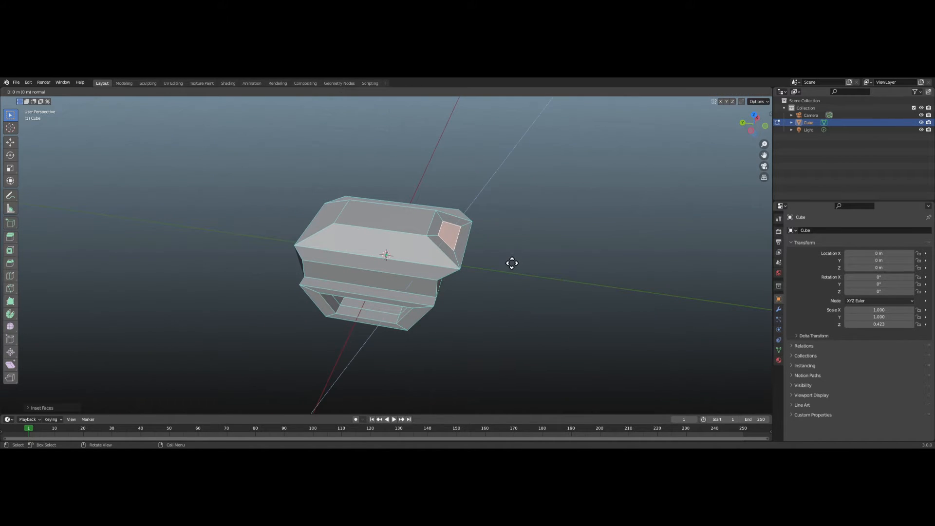
{"action": "type", "text": "0.3"}
{"action": "key", "text": "Escape"}
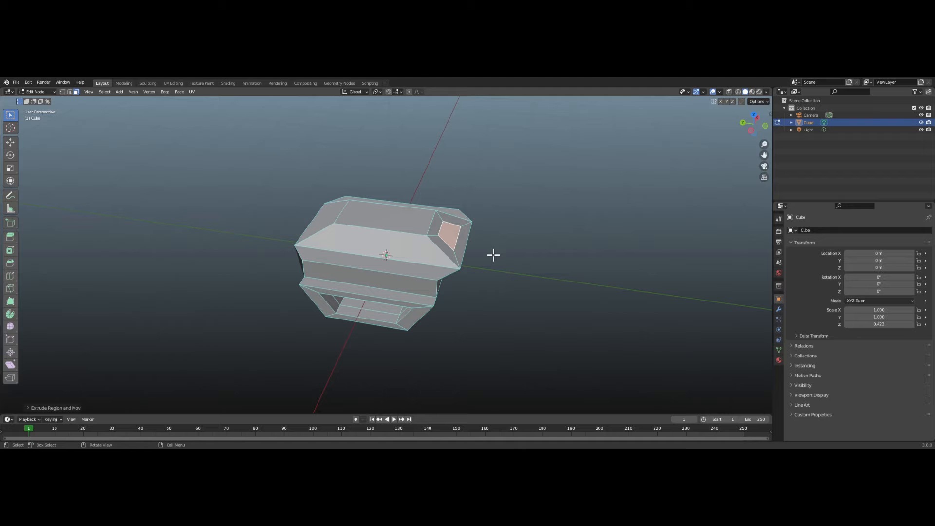
Extrude the inset face outward by 1 m as a gun barrel, and lower its end face along Z.
{"action": "type", "text": "e1"}
{"action": "key", "text": "Return"}
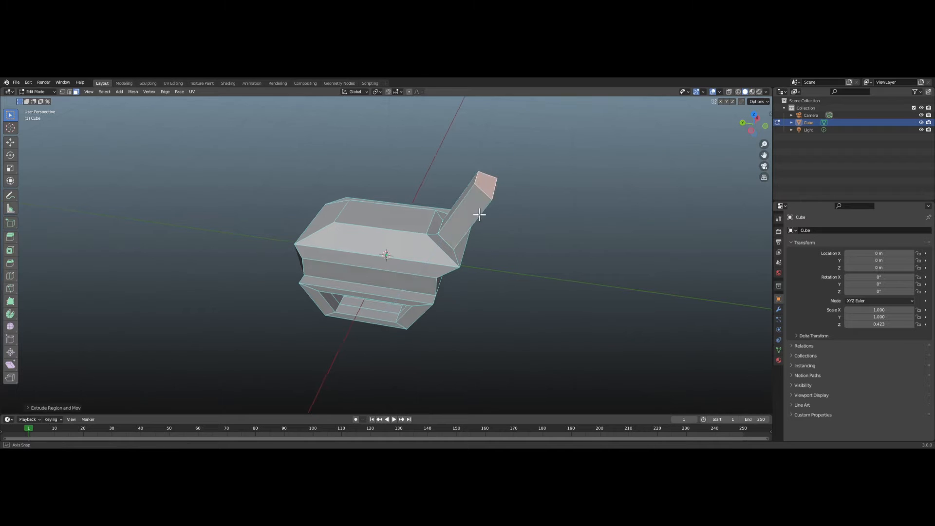
{"action": "middle_click_drag", "start_coordinate": [481, 210], "coordinate": [286, 206]}
{"action": "scroll", "coordinate": [474, 195], "scroll_direction": "down", "scroll_amount": 2}
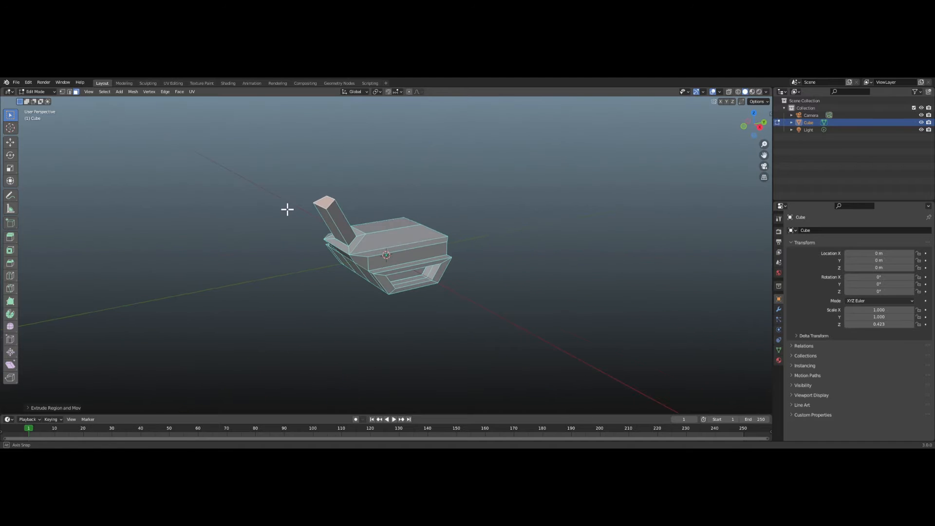
{"action": "scroll", "coordinate": [340, 205], "scroll_direction": "up", "scroll_amount": 3}
{"action": "middle_click_drag", "start_coordinate": [346, 212], "coordinate": [395, 243], "text": "shift"}
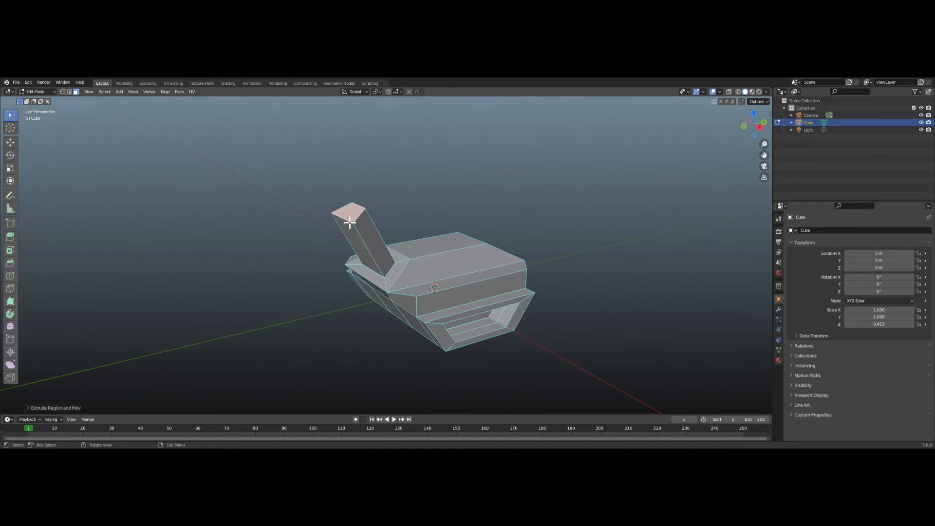
{"action": "key", "text": "g"}
{"action": "key", "text": "z"}
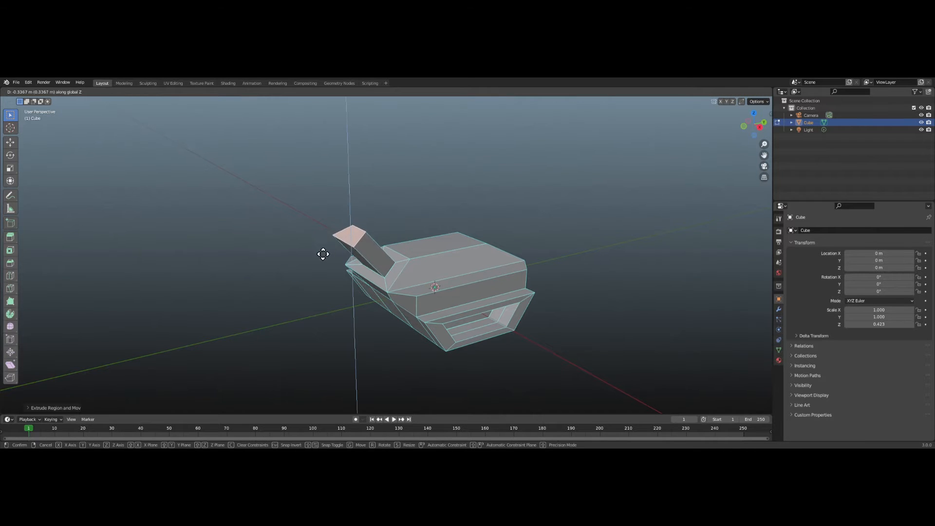
{"action": "left_click", "coordinate": [315, 250]}
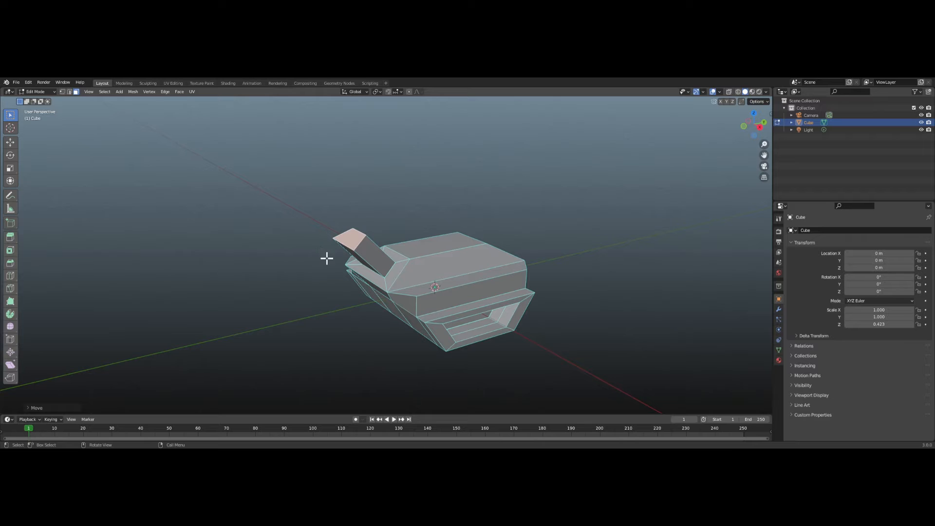
Scale the barrel's end face down uniformly to about 0.53.
{"action": "key", "text": "r"}
{"action": "key", "text": "Escape"}
{"action": "key", "text": "s"}
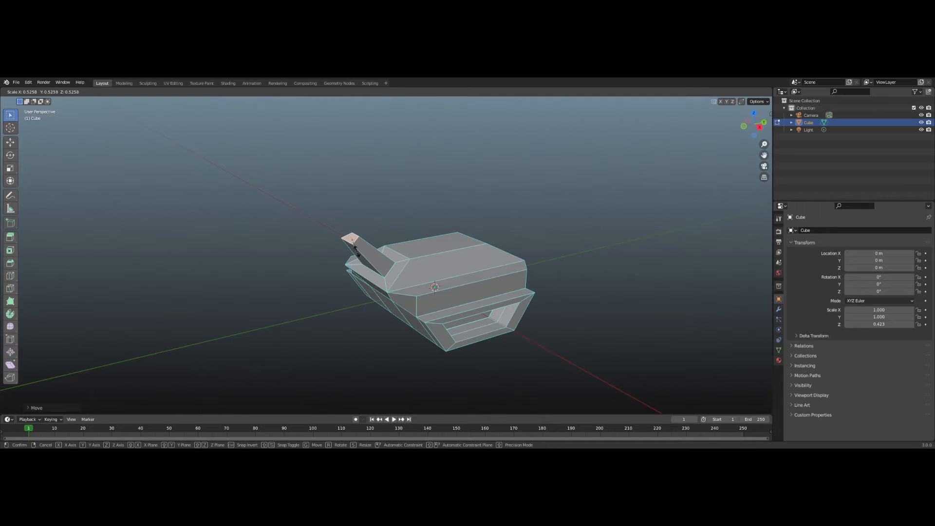
{"action": "left_click", "coordinate": [355, 248]}
Lower the barrel's end face further along Z, and move it outward along Y to lengthen the barrel.
{"action": "mouse_move", "coordinate": [355, 250]}
{"action": "middle_mouse_down"}
{"action": "mouse_move", "coordinate": [390, 267]}
{"action": "mouse_move", "coordinate": [342, 259]}
{"action": "middle_mouse_up"}
{"action": "key", "text": "g"}
{"action": "key", "text": "z"}
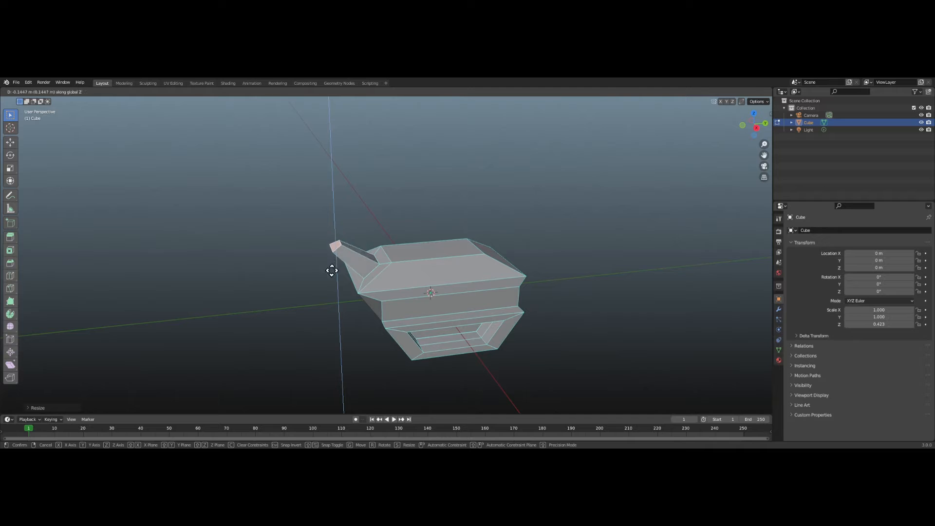
{"action": "left_click", "coordinate": [319, 282]}
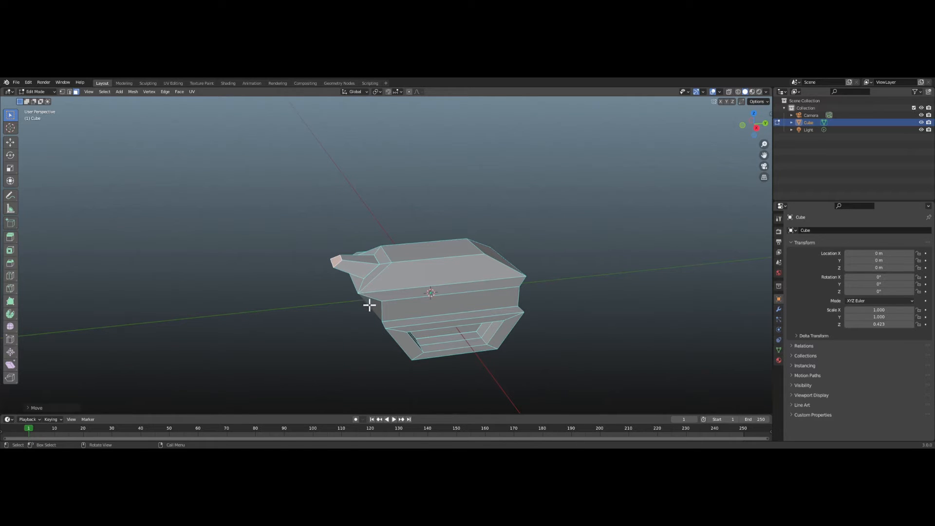
{"action": "key", "text": "g"}
{"action": "key", "text": "y"}
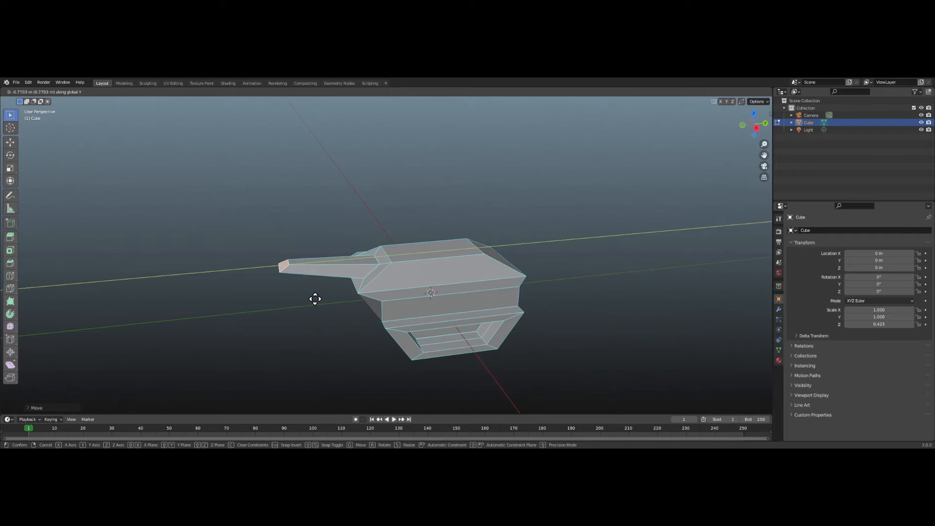
{"action": "left_click", "coordinate": [303, 297]}
Fine-tune the height of the barrel's end face along Z, and enlarge the face along Z only.
{"action": "middle_click_drag", "start_coordinate": [303, 296], "coordinate": [428, 239]}
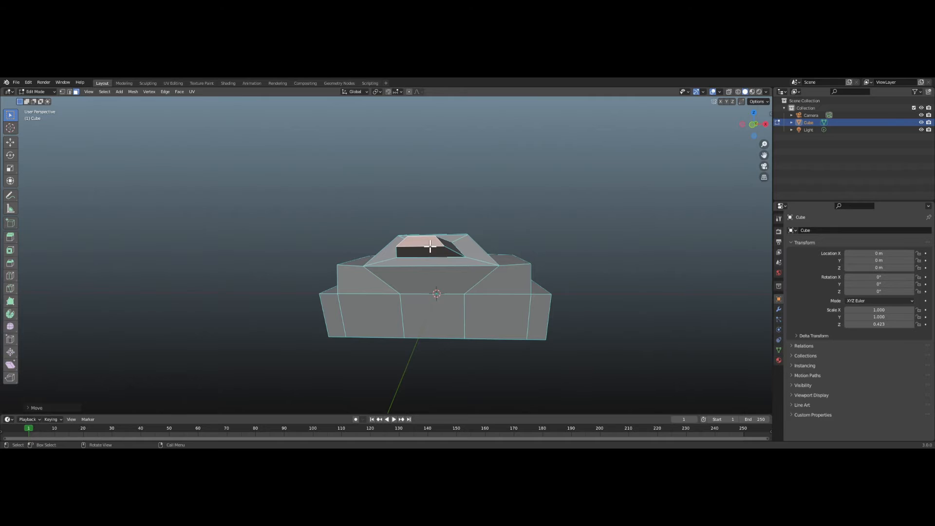
{"action": "key", "text": "g"}
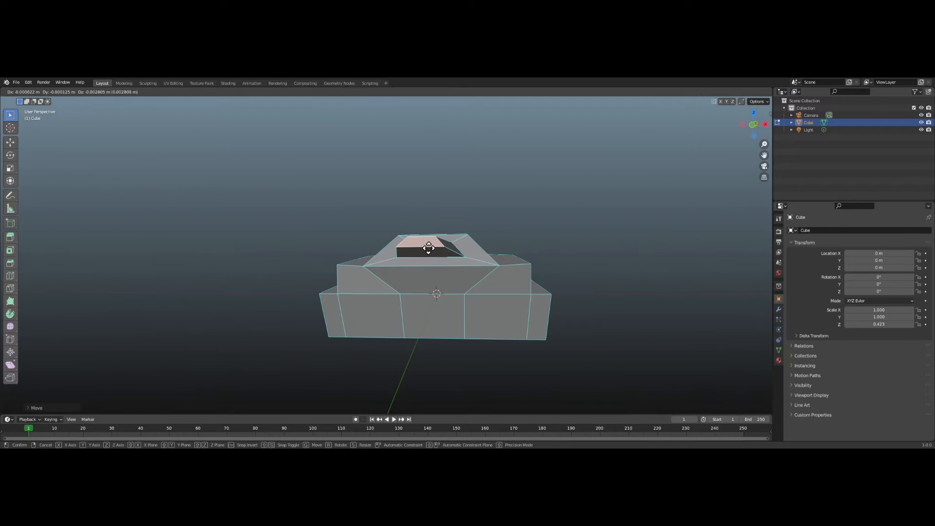
{"action": "key", "text": "z"}
{"action": "left_click", "coordinate": [433, 254]}
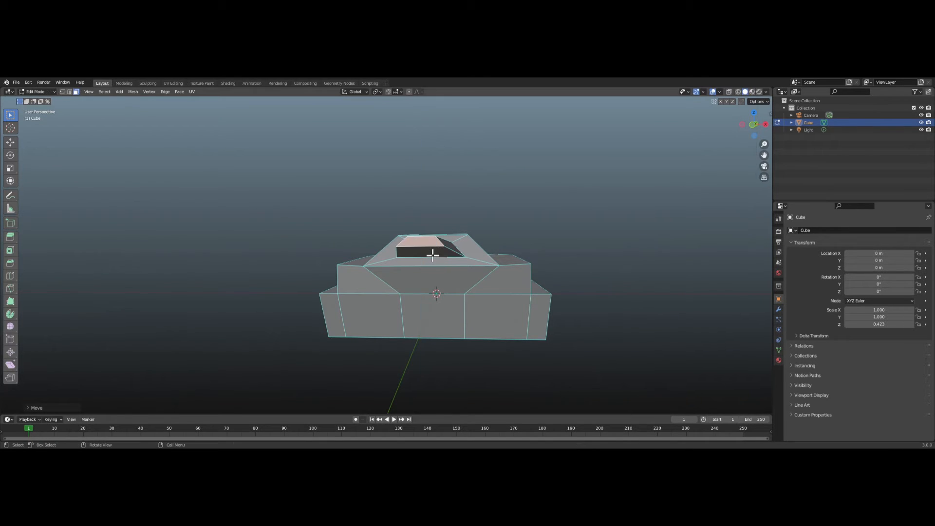
{"action": "key", "text": "s"}
{"action": "key", "text": "z"}
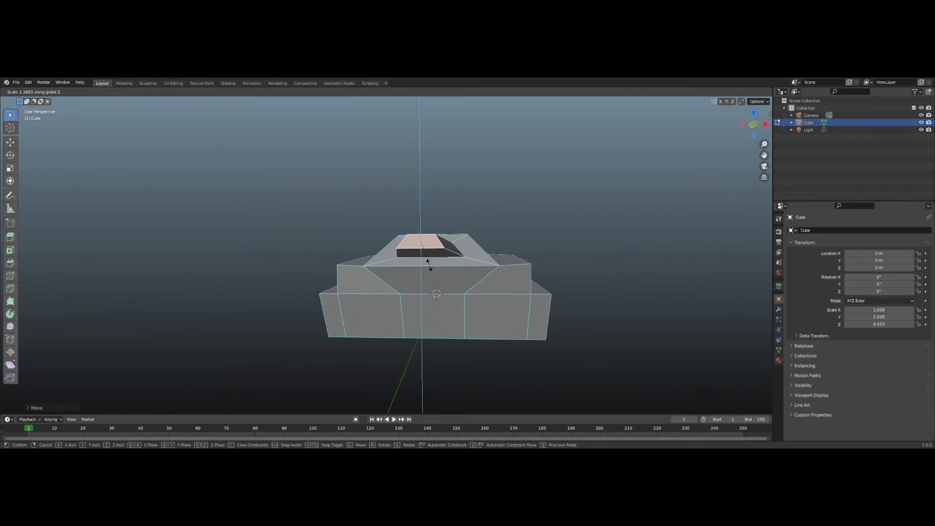
{"action": "left_click", "coordinate": [421, 289]}
Save the model as tank_mesh2.blend.
{"action": "middle_click_drag", "start_coordinate": [419, 283], "coordinate": [249, 263]}
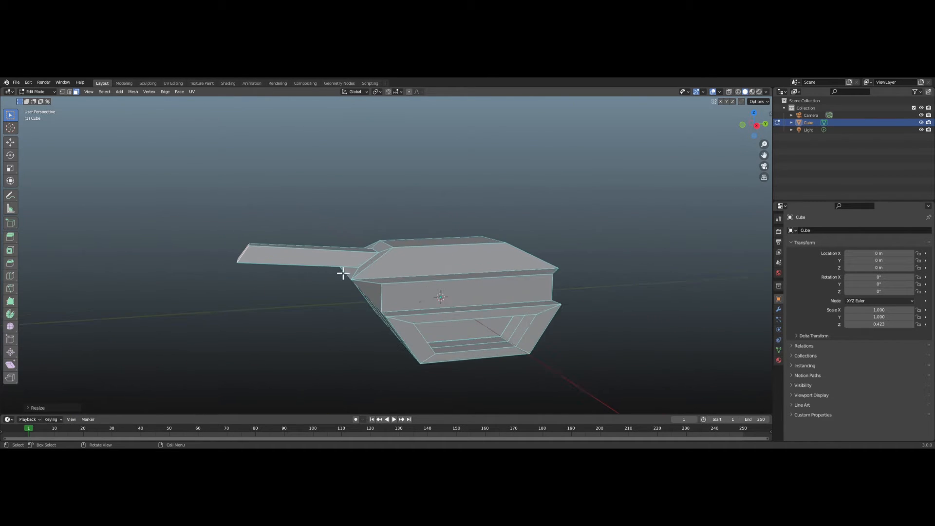
{"action": "middle_click_drag", "start_coordinate": [344, 271], "coordinate": [328, 259]}
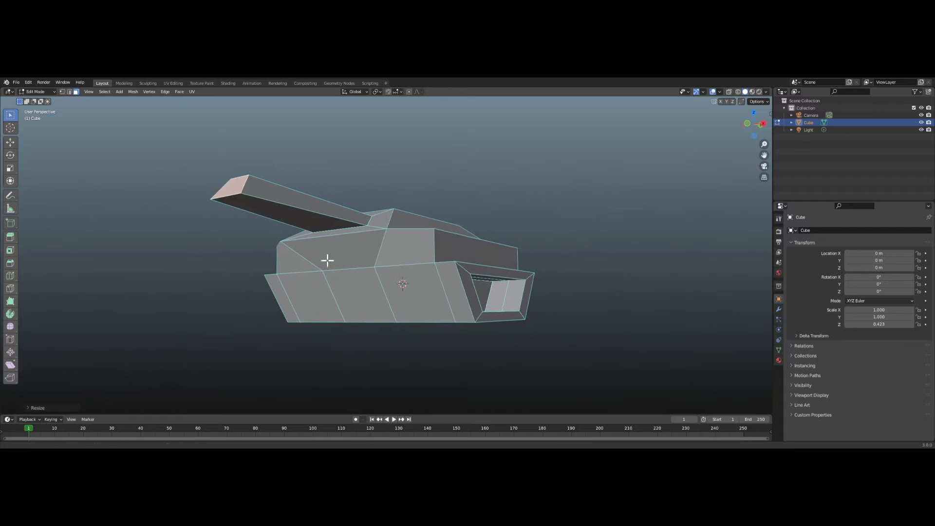
{"action": "left_click", "coordinate": [16, 82]}
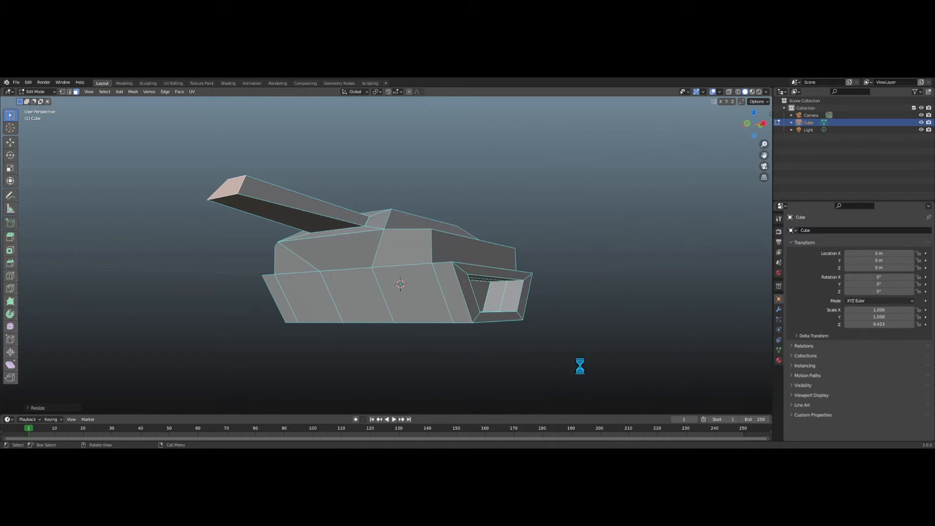
Select the narrow ledge face above the recessed track opening on the +X side, and subdivide it twice.
{"action": "scroll", "coordinate": [372, 294], "scroll_direction": "up", "scroll_amount": 5}
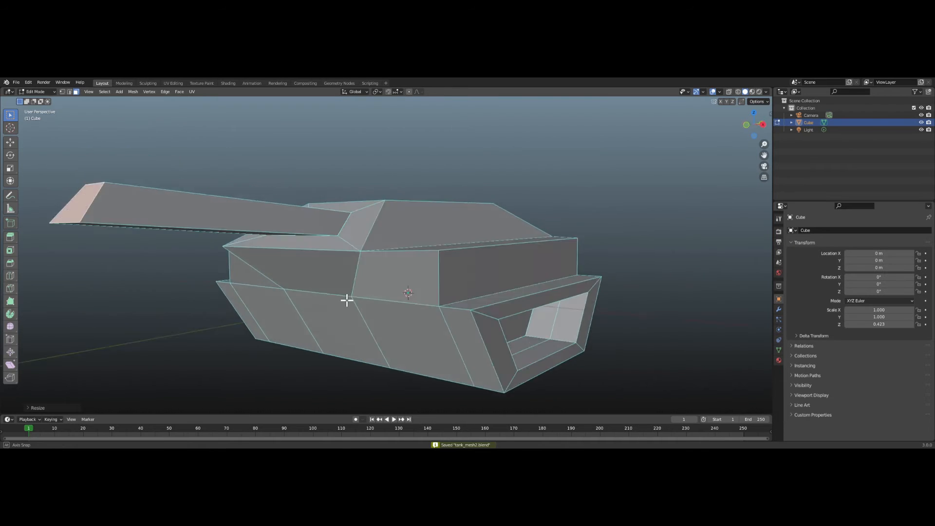
{"action": "middle_click_drag", "start_coordinate": [347, 301], "coordinate": [503, 353]}
{"action": "scroll", "coordinate": [296, 282], "scroll_direction": "down", "scroll_amount": 1}
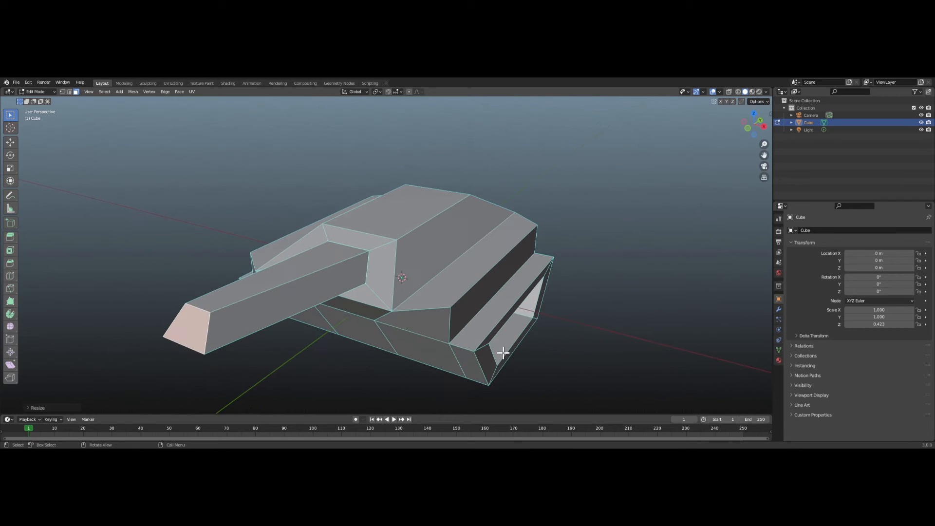
{"action": "left_click", "coordinate": [481, 329]}
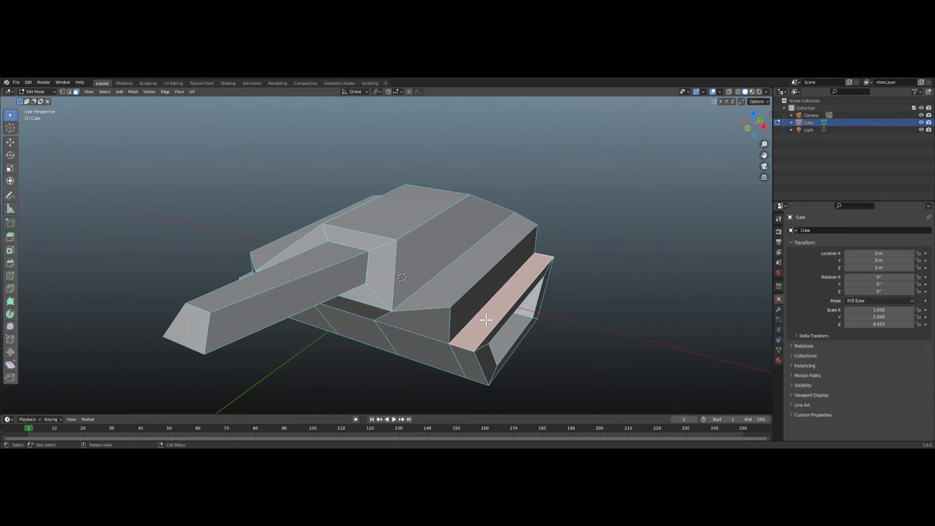
{"action": "right_click", "coordinate": [487, 320]}
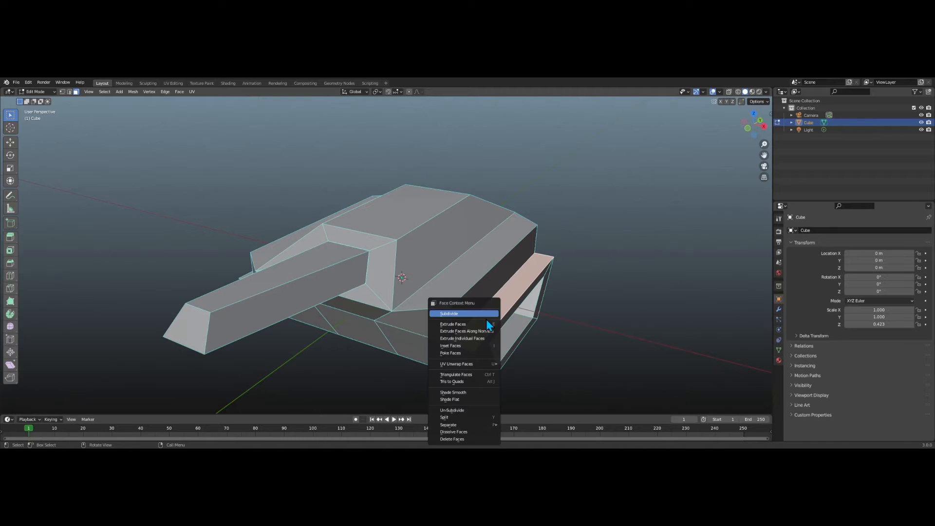
{"action": "left_click", "coordinate": [480, 314]}
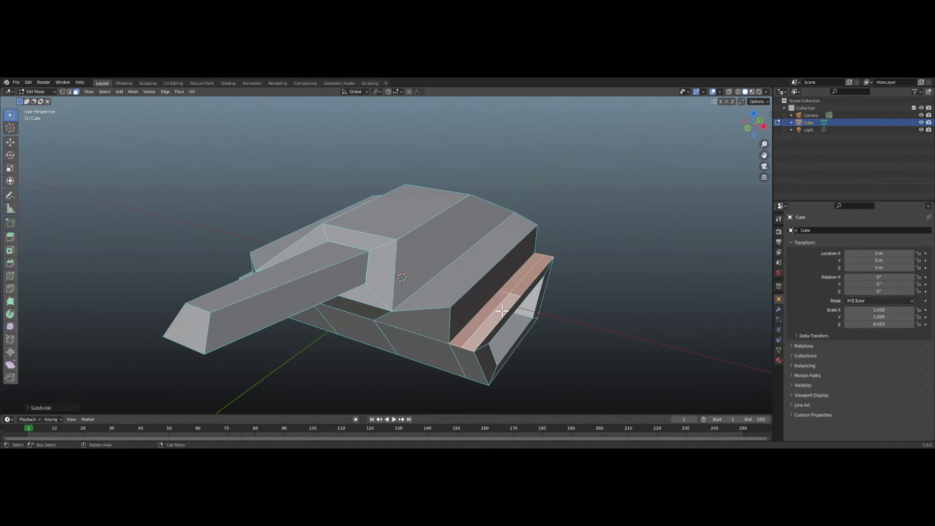
{"action": "right_click", "coordinate": [502, 310]}
{"action": "left_click", "coordinate": [495, 308]}
{"action": "left_click", "coordinate": [484, 319], "text": "alt"}
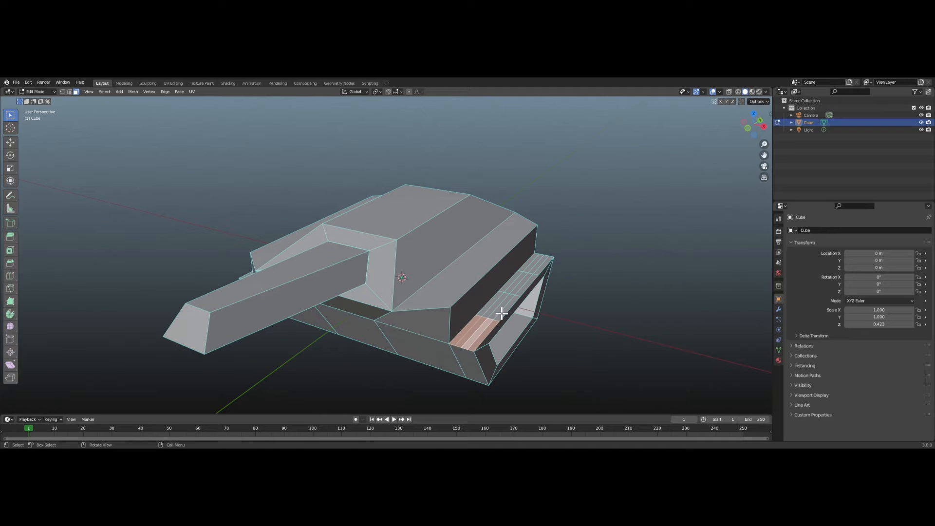
{"action": "key", "text": "g"}
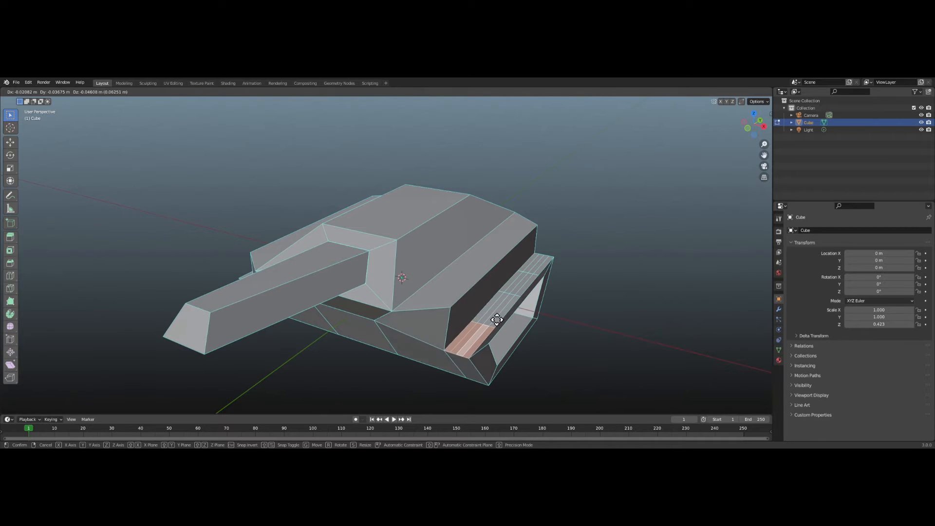
{"action": "right_click", "coordinate": [497, 320]}
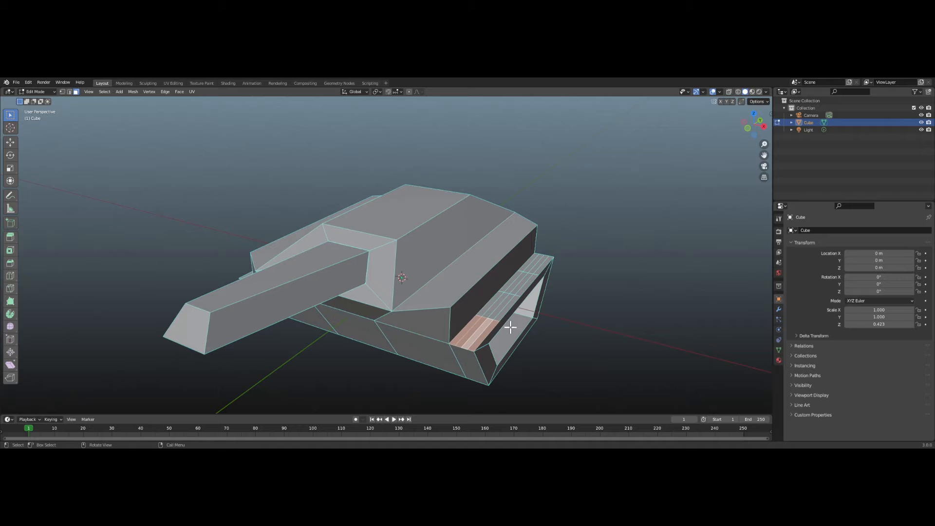
Select all four crosswise strips of the upper ledge and subdivide them once more.
{"action": "scroll", "coordinate": [497, 330], "scroll_direction": "up", "scroll_amount": 2}
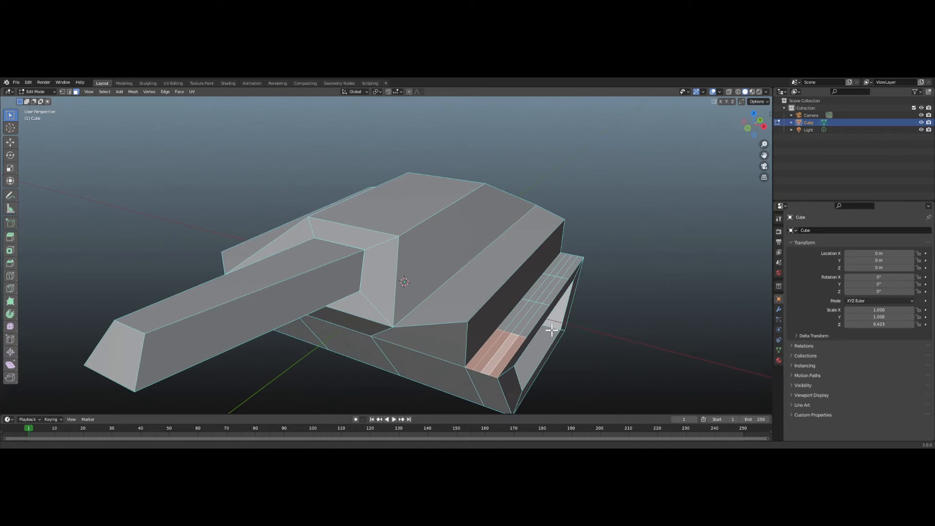
{"action": "middle_click_drag", "start_coordinate": [554, 329], "coordinate": [467, 285], "text": "shift"}
{"action": "scroll", "coordinate": [467, 284], "scroll_direction": "up", "scroll_amount": 1}
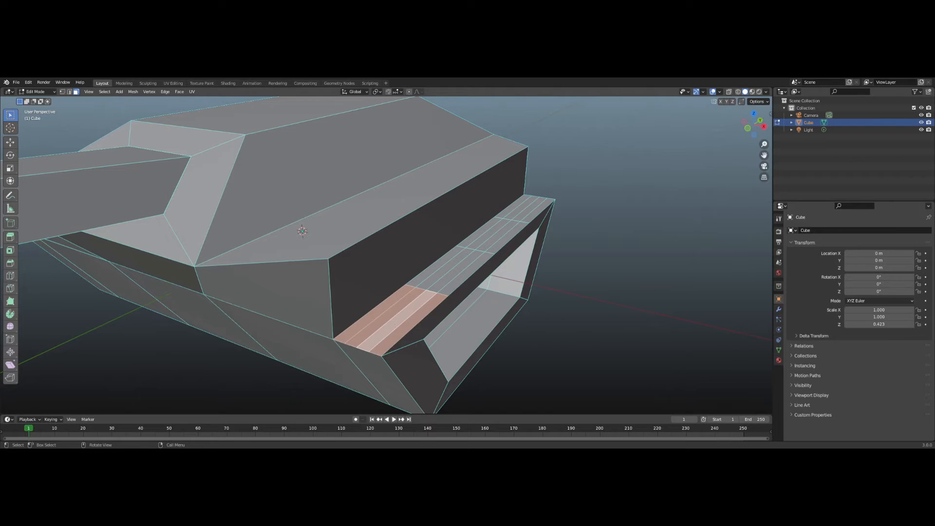
{"action": "left_click", "coordinate": [436, 276], "text": "alt"}
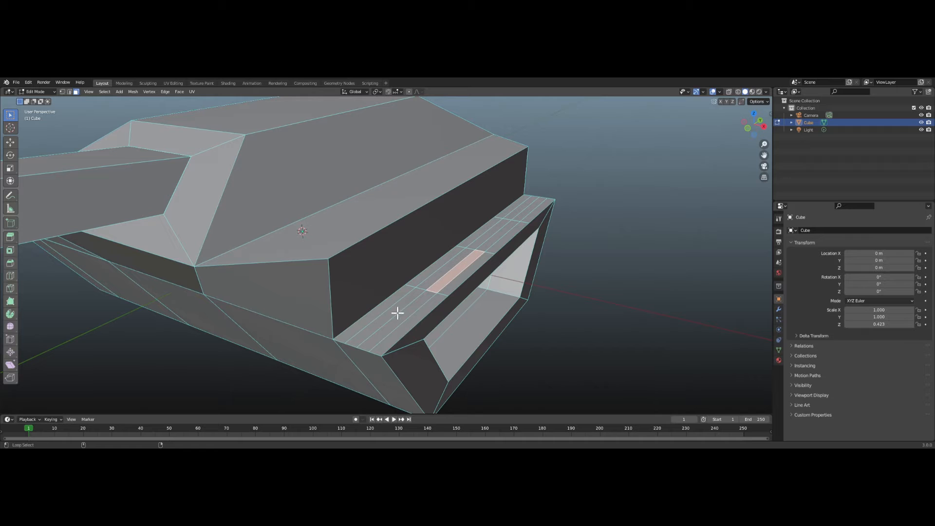
{"action": "left_click", "coordinate": [357, 348], "text": "alt"}
{"action": "left_click", "coordinate": [357, 340], "text": "alt+shift"}
{"action": "left_click", "coordinate": [347, 341], "text": "alt"}
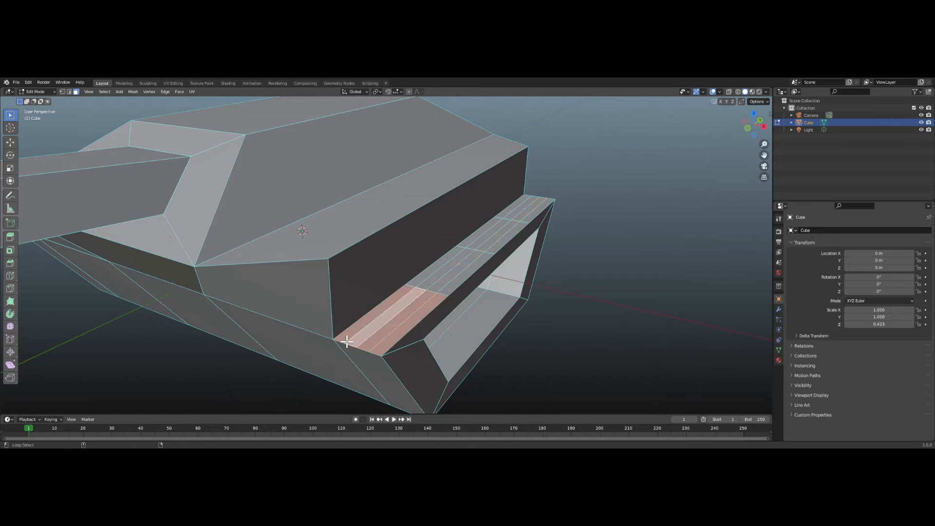
{"action": "left_click", "coordinate": [428, 288], "text": "alt+shift"}
{"action": "left_click", "coordinate": [488, 245], "text": "alt+shift"}
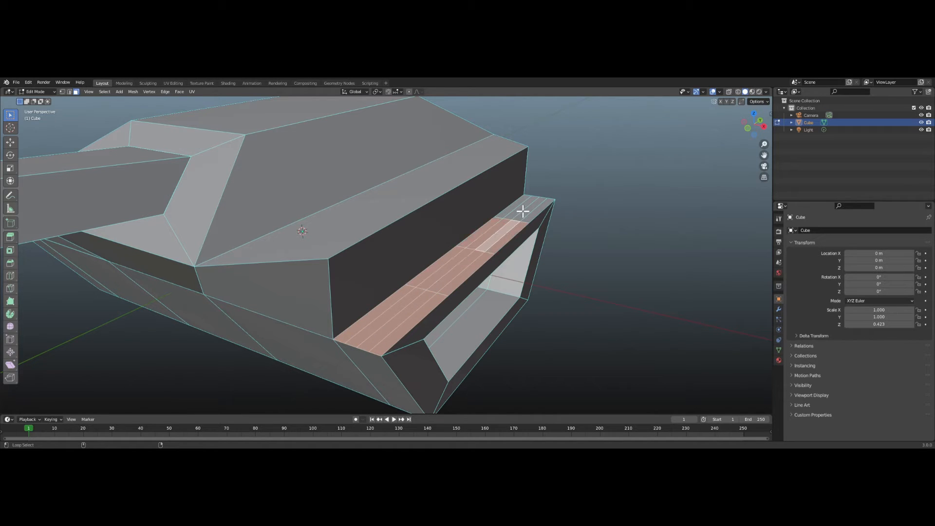
{"action": "left_click", "coordinate": [521, 209], "text": "alt+shift"}
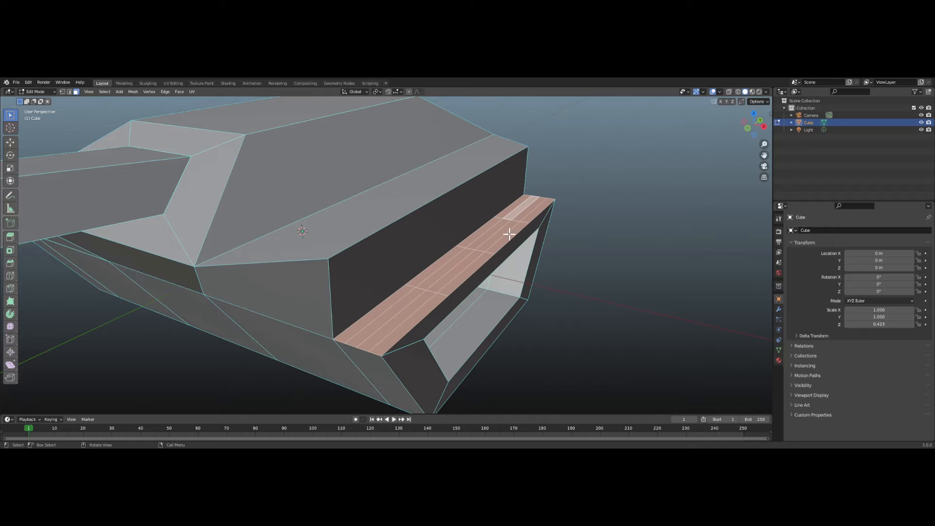
{"action": "right_click", "coordinate": [504, 229]}
{"action": "left_click", "coordinate": [500, 230]}
Extrude every second crosswise strip of the upper ledge upward into tread blocks, and dissolve each block's top into a single face.
{"action": "key", "text": "alt+a"}
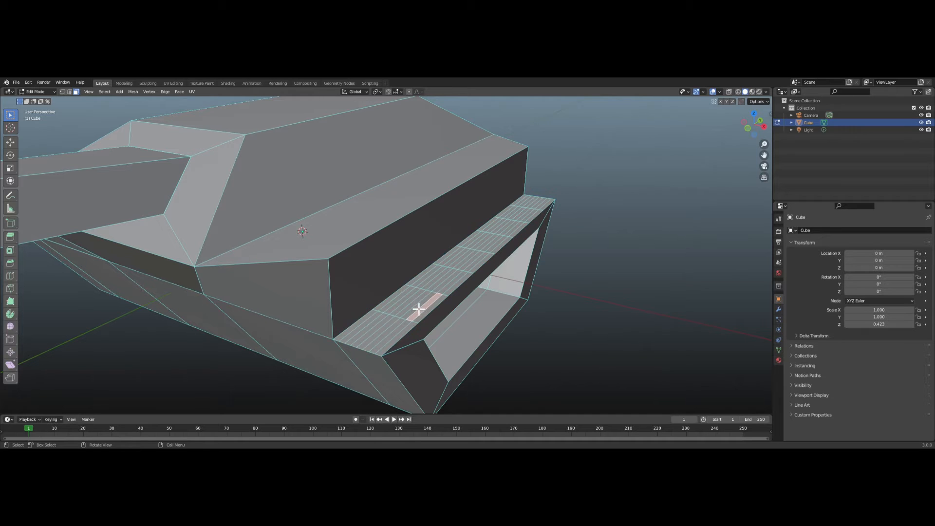
{"action": "left_click", "coordinate": [418, 307], "text": "alt"}
{"action": "left_click", "coordinate": [478, 263], "text": "alt+shift"}
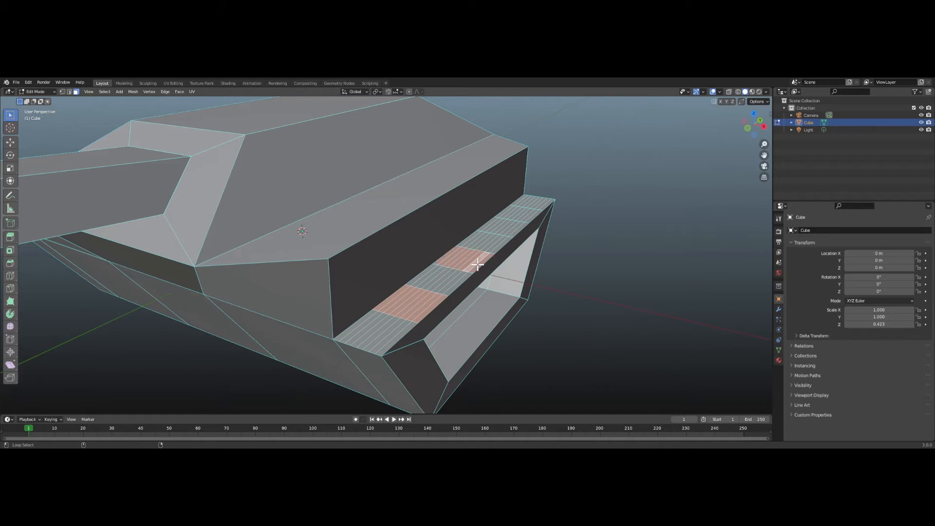
{"action": "left_click", "coordinate": [514, 231], "text": "alt+shift"}
{"action": "left_click", "coordinate": [539, 213], "text": "alt+shift"}
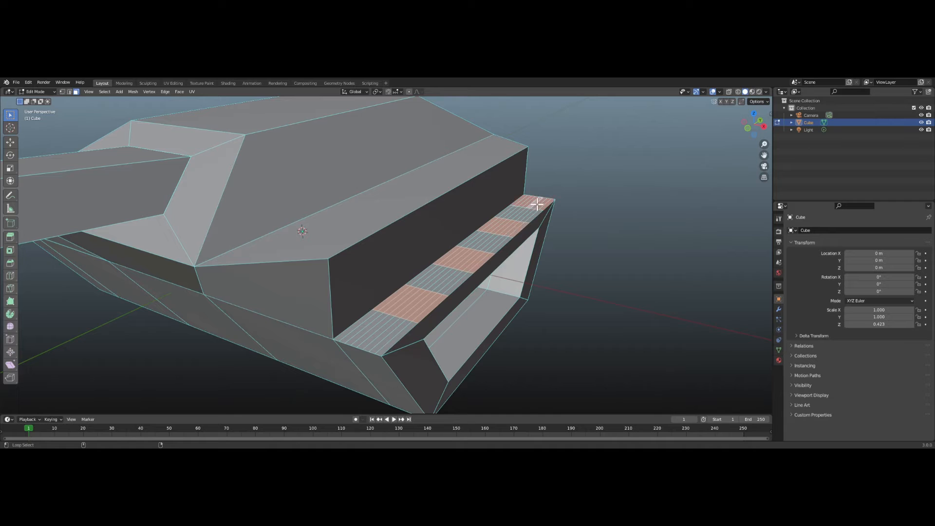
{"action": "key", "text": "e"}
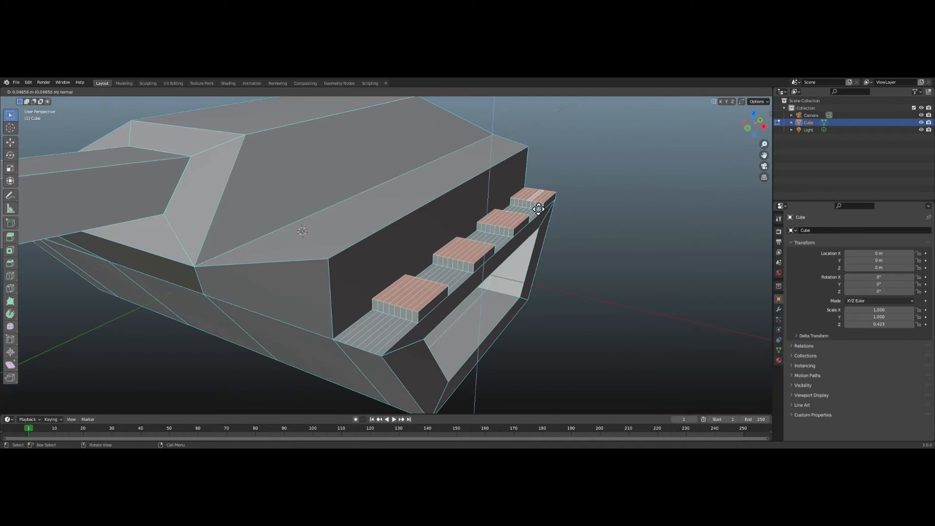
{"action": "left_click", "coordinate": [539, 205]}
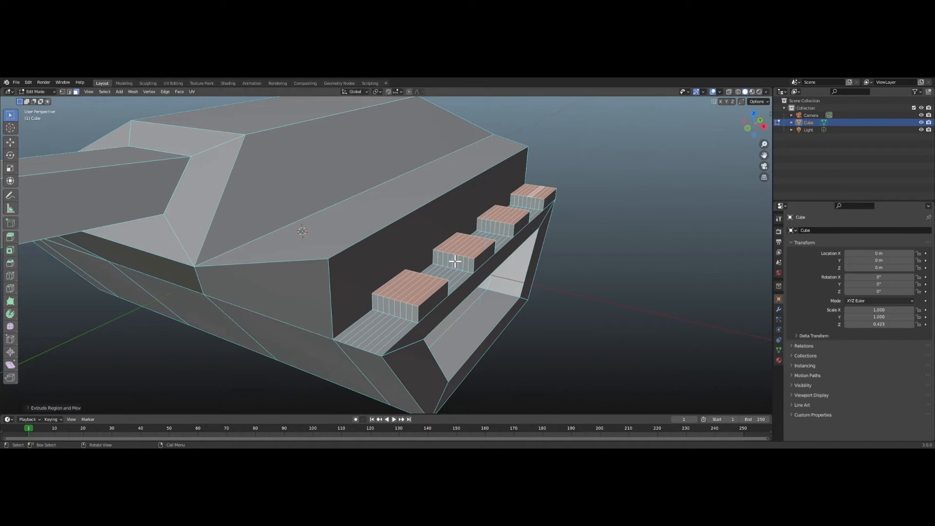
{"action": "right_click", "coordinate": [416, 293]}
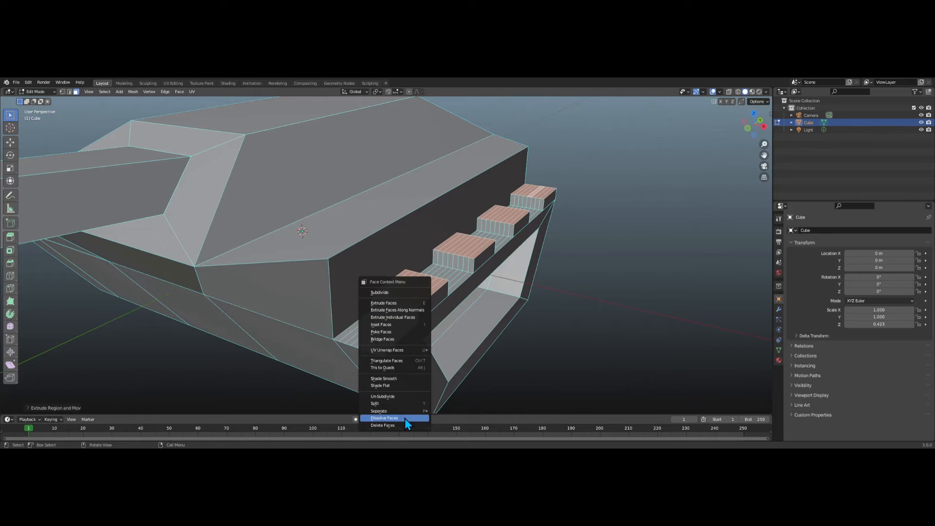
{"action": "left_click", "coordinate": [405, 418]}
Select the narrow underside face along the lower edge of the same track opening, and subdivide it three times.
{"action": "middle_click_drag", "start_coordinate": [459, 295], "coordinate": [416, 263]}
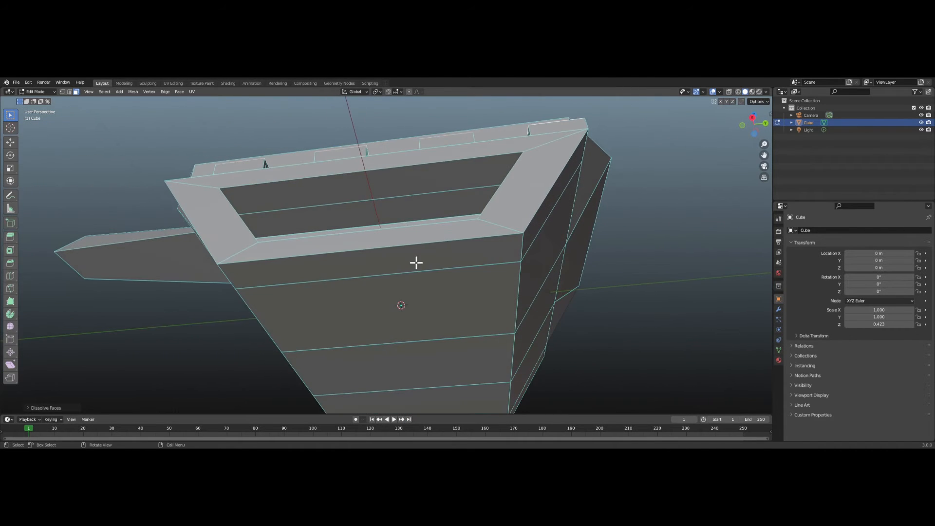
{"action": "left_click", "coordinate": [416, 263]}
{"action": "right_click", "coordinate": [416, 263]}
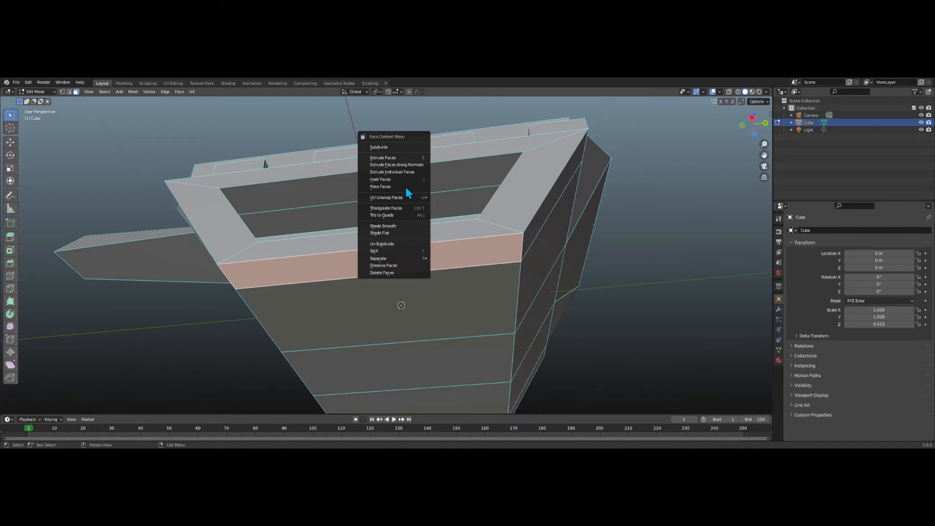
{"action": "left_click", "coordinate": [407, 148]}
{"action": "right_click", "coordinate": [418, 256]}
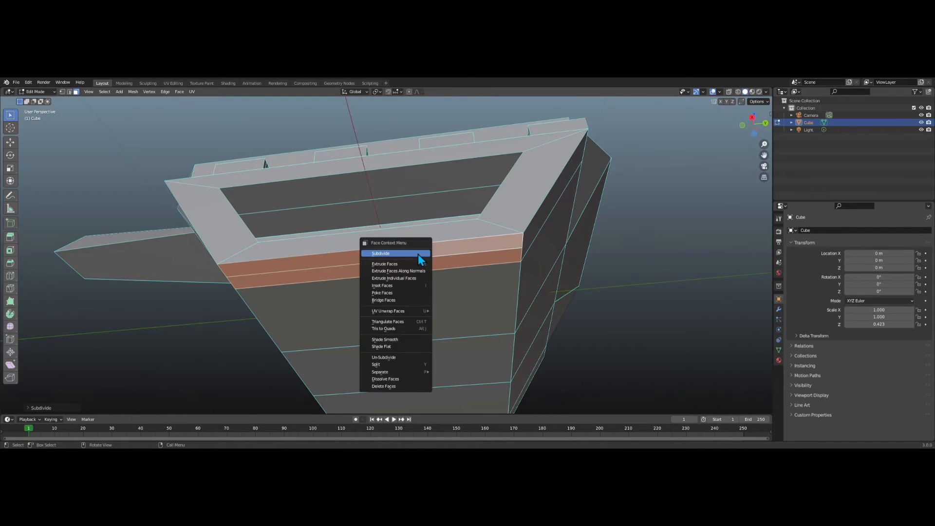
{"action": "left_click", "coordinate": [421, 254]}
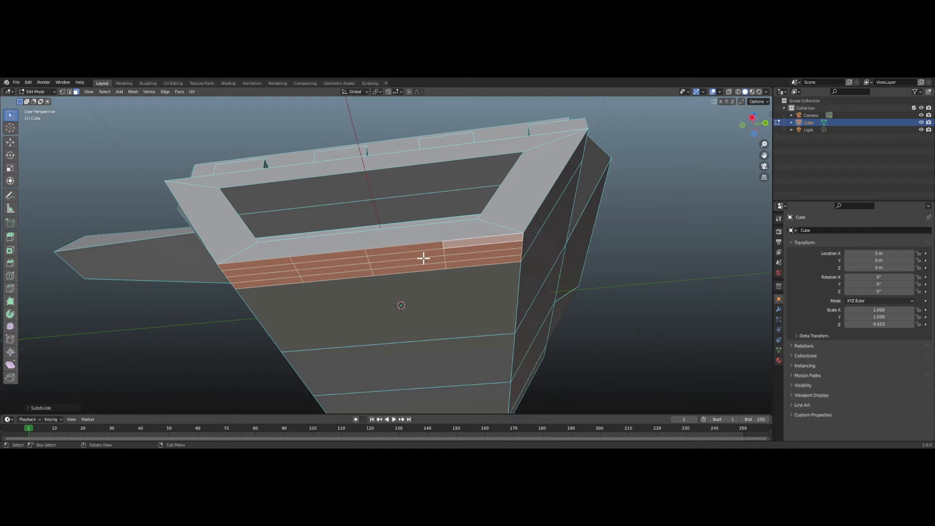
{"action": "right_click", "coordinate": [424, 260]}
{"action": "left_click", "coordinate": [425, 259]}
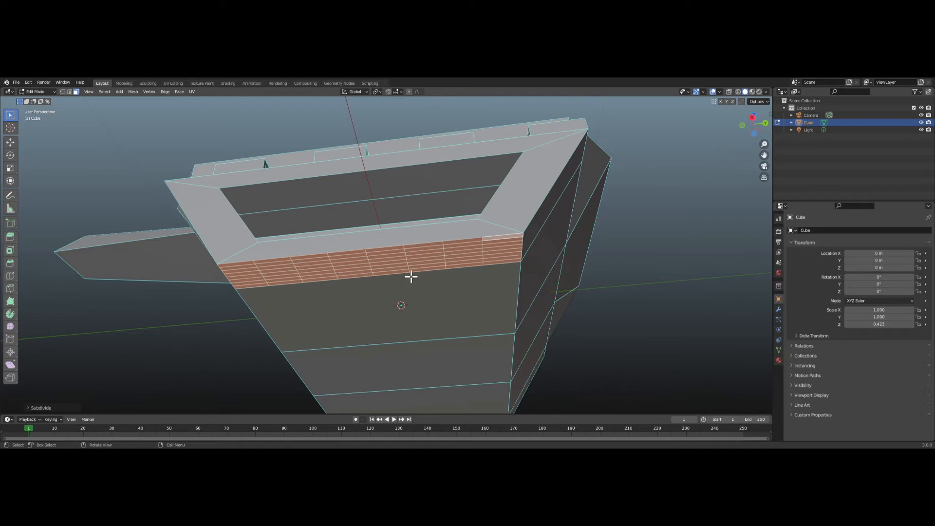
Extrude every second crosswise strip on the underside downward into tread blocks, and dissolve each block's end into a single face.
{"action": "left_click", "coordinate": [284, 272], "text": "alt"}
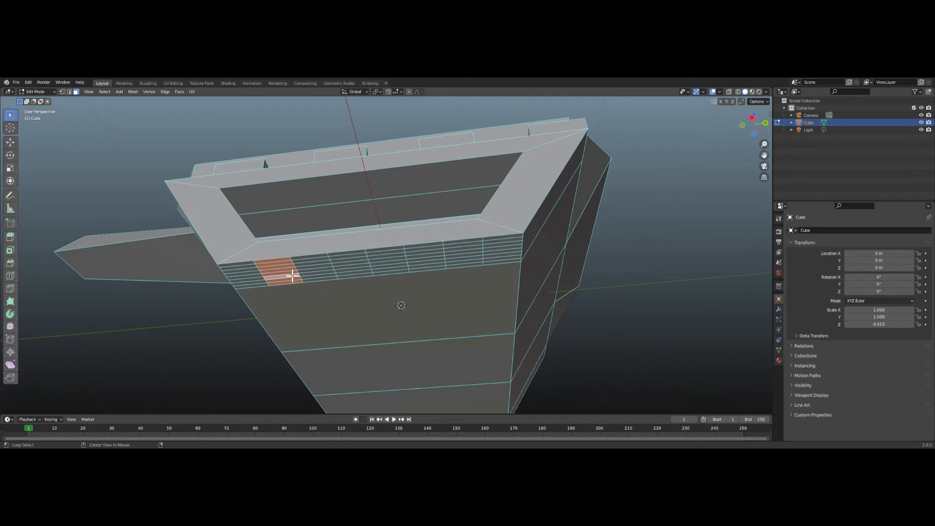
{"action": "left_click", "coordinate": [363, 267], "text": "alt+shift"}
{"action": "left_click", "coordinate": [414, 264], "text": "alt+shift"}
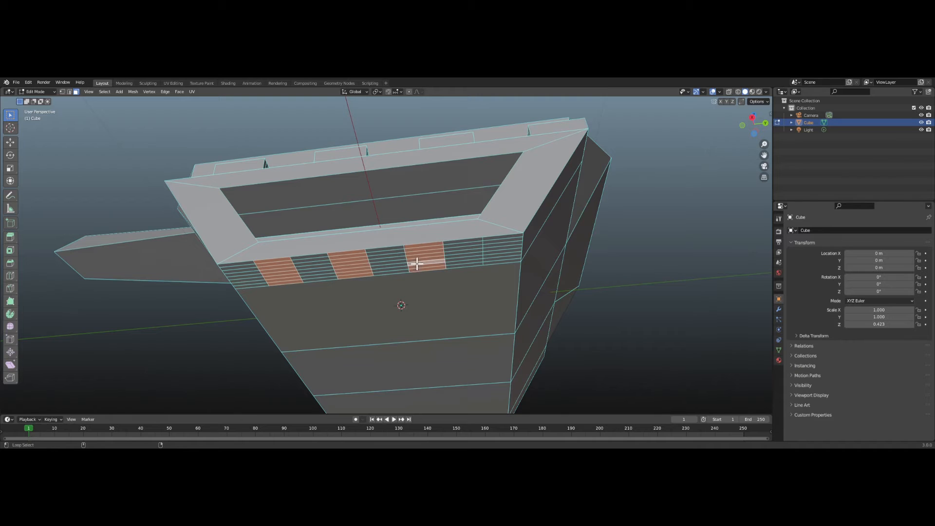
{"action": "left_click", "coordinate": [508, 251], "text": "alt+shift"}
{"action": "right_click", "coordinate": [510, 252]}
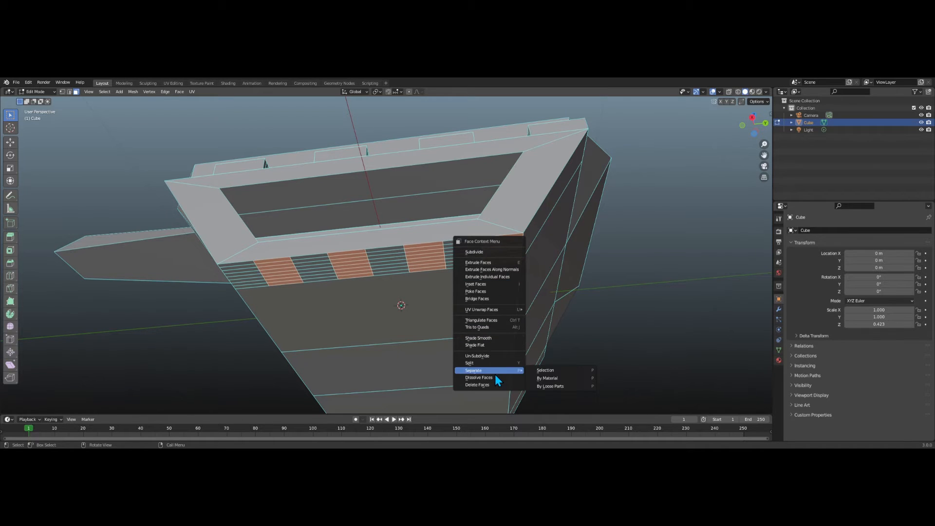
{"action": "key", "text": "e"}
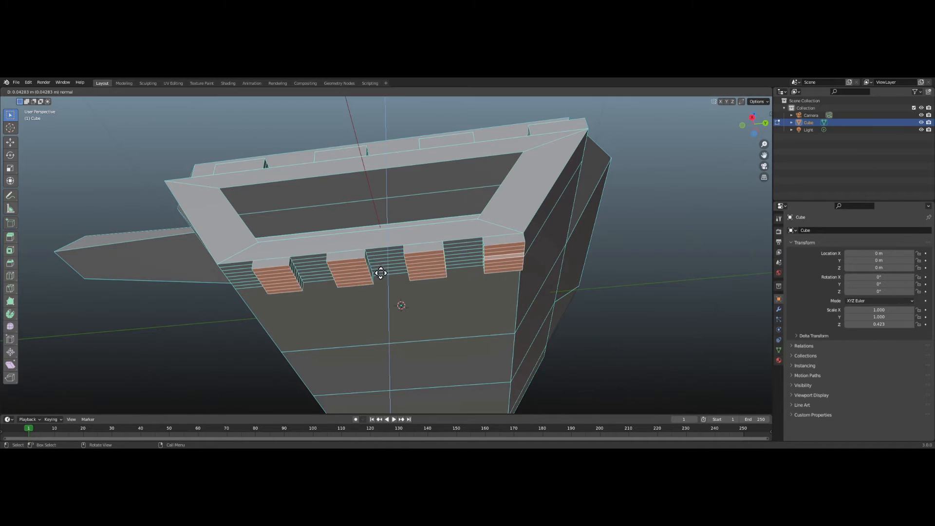
{"action": "left_click", "coordinate": [383, 271]}
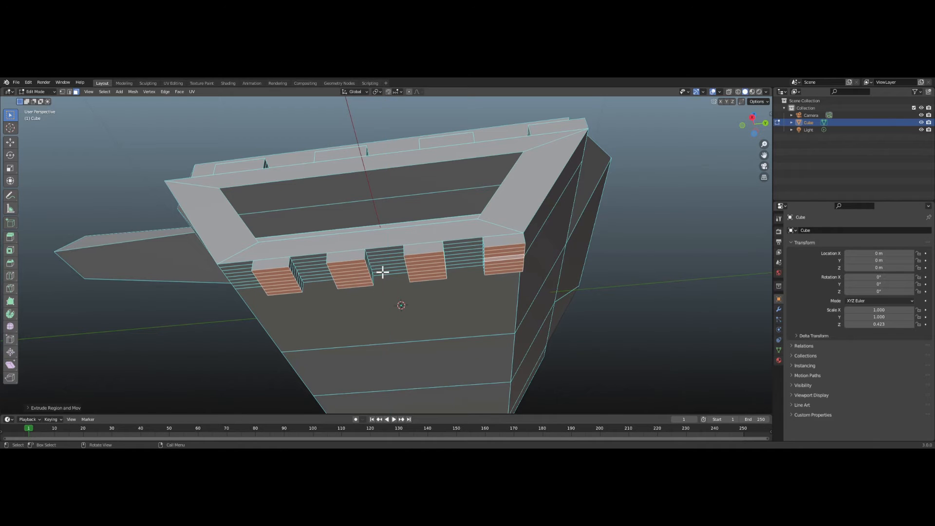
{"action": "right_click", "coordinate": [383, 271]}
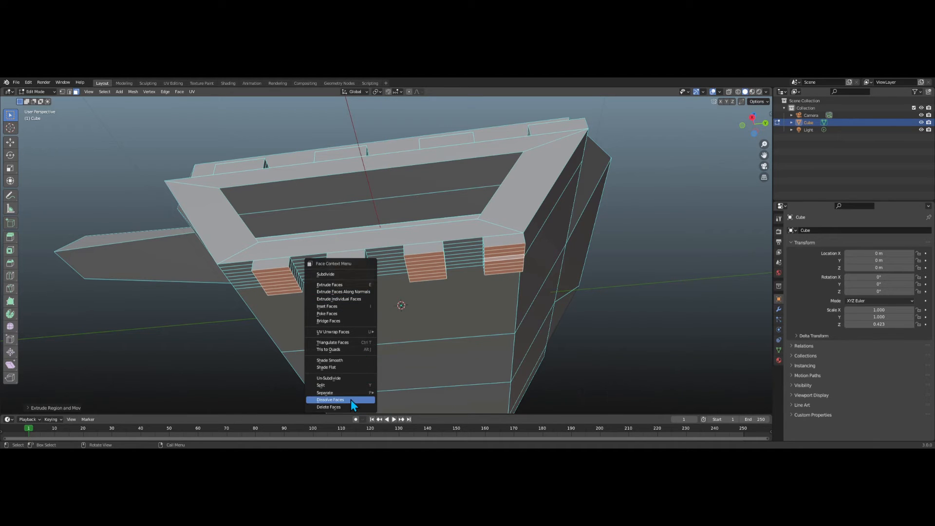
{"action": "left_click", "coordinate": [352, 399]}
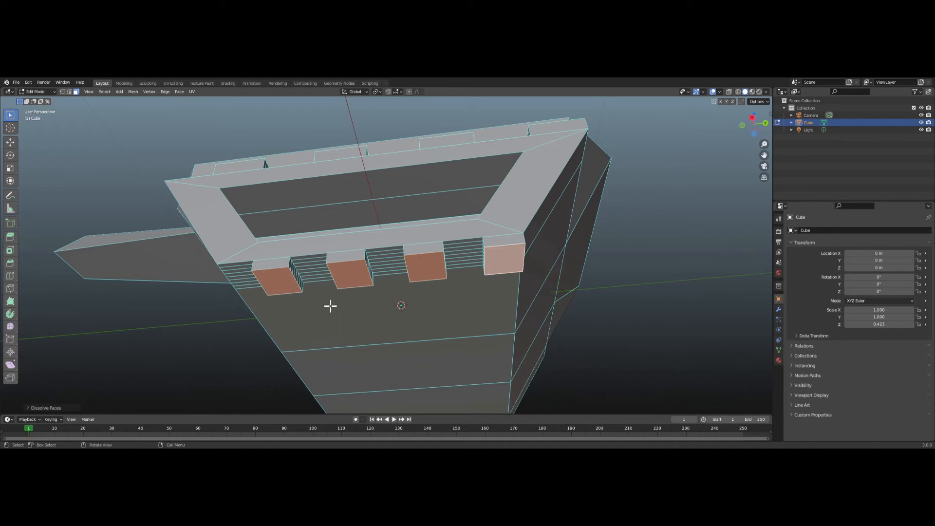
Dissolve each group of subdivided strips between the tread blocks on the upper ledge into a single face.
{"action": "middle_click_drag", "start_coordinate": [329, 305], "coordinate": [383, 367]}
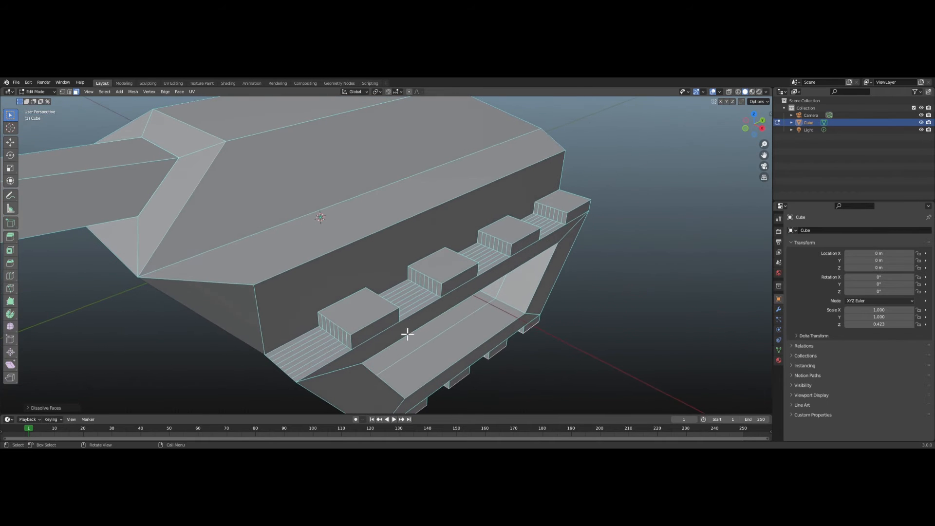
{"action": "left_click", "coordinate": [411, 309]}
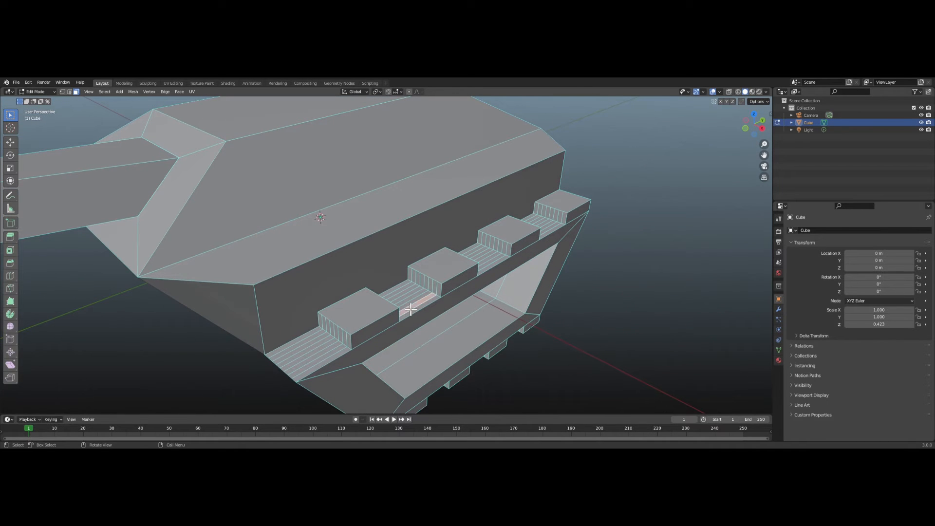
{"action": "left_click", "coordinate": [411, 309], "text": "alt"}
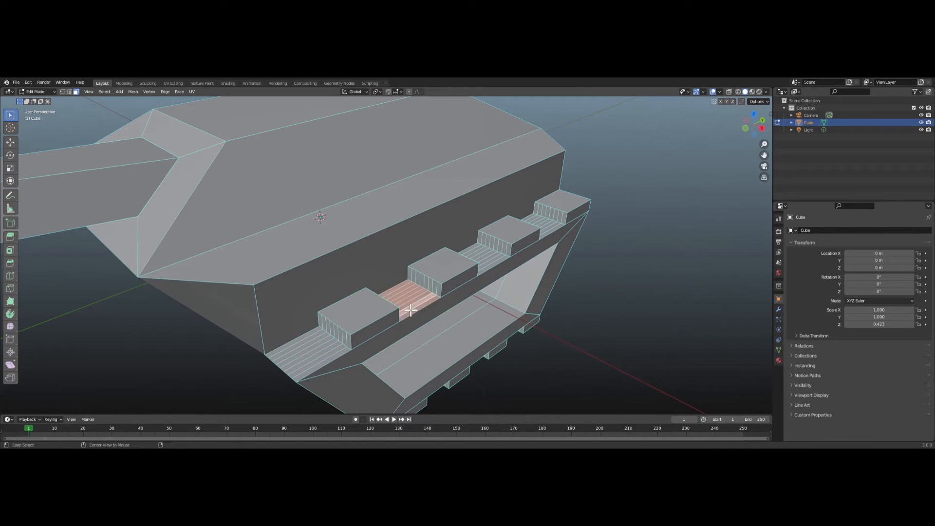
{"action": "left_click", "coordinate": [330, 351], "text": "alt"}
{"action": "left_click", "coordinate": [487, 271], "text": "alt"}
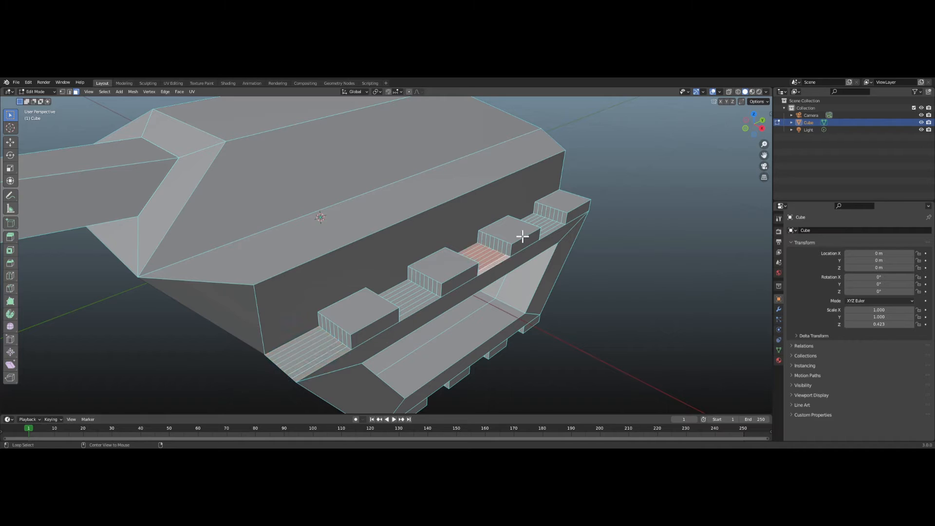
{"action": "left_click", "coordinate": [423, 298], "text": "alt+shift"}
{"action": "left_click", "coordinate": [332, 341], "text": "alt+shift"}
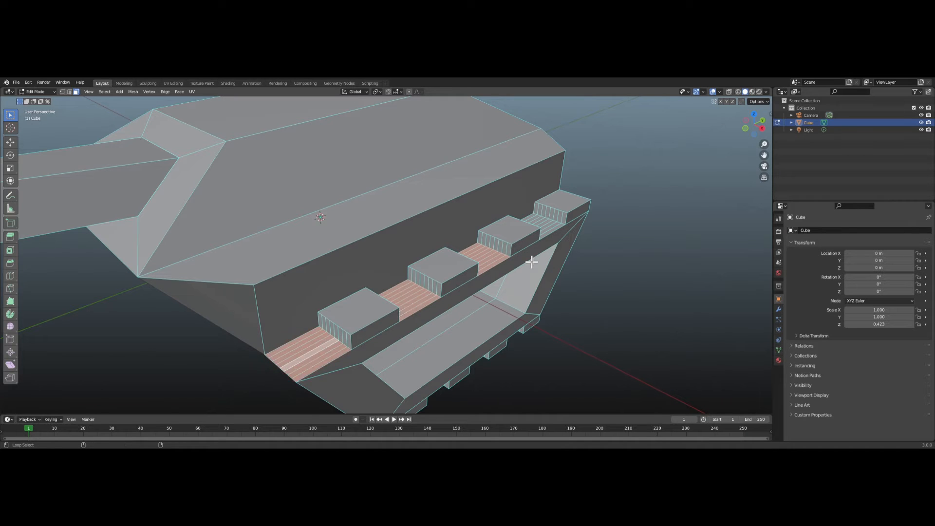
{"action": "left_click", "coordinate": [544, 230], "text": "alt+shift"}
{"action": "right_click", "coordinate": [543, 232]}
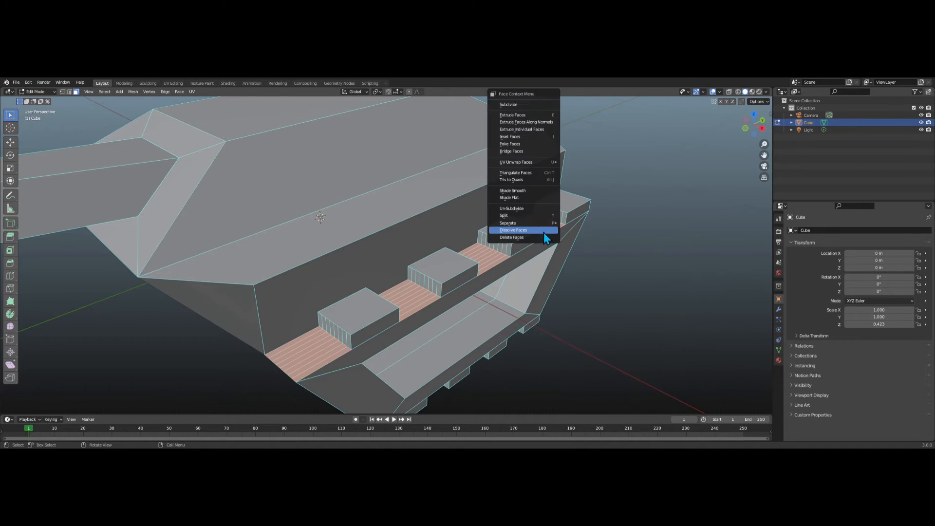
{"action": "left_click", "coordinate": [544, 232]}
{"action": "left_click", "coordinate": [436, 287]}
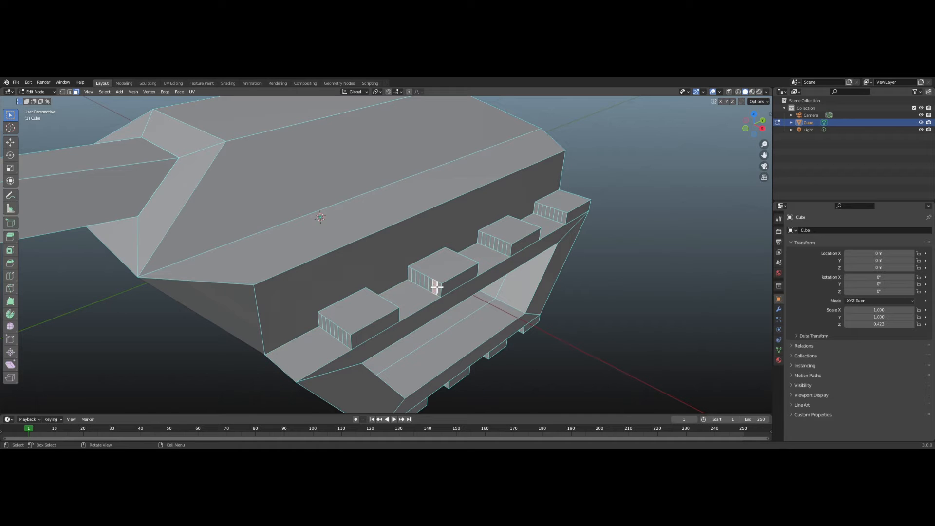
{"action": "left_click", "coordinate": [436, 287], "text": "alt"}
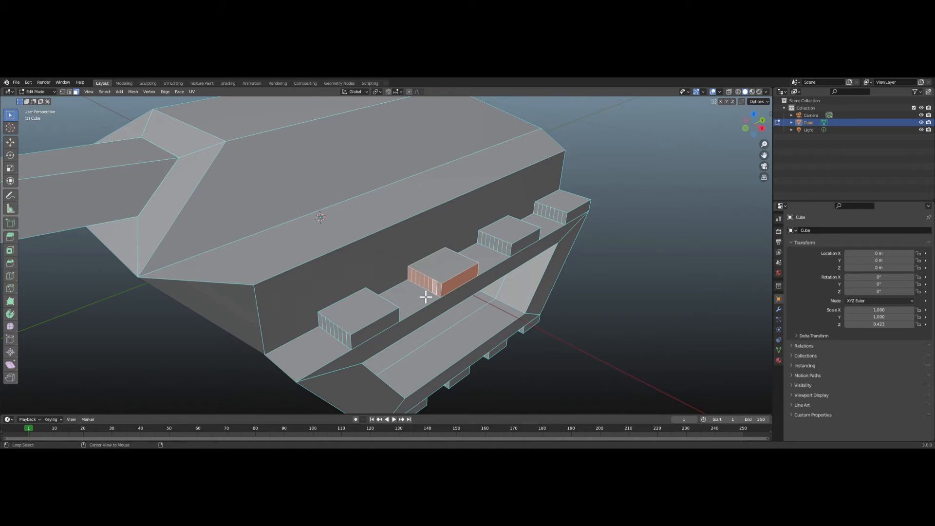
{"action": "left_click", "coordinate": [509, 258]}
Dissolve each of the four strip groups between the tread blocks on the track's underside into a single face.
{"action": "scroll", "coordinate": [510, 256], "scroll_direction": "down", "scroll_amount": 1}
{"action": "middle_click_drag", "start_coordinate": [509, 257], "coordinate": [451, 238]}
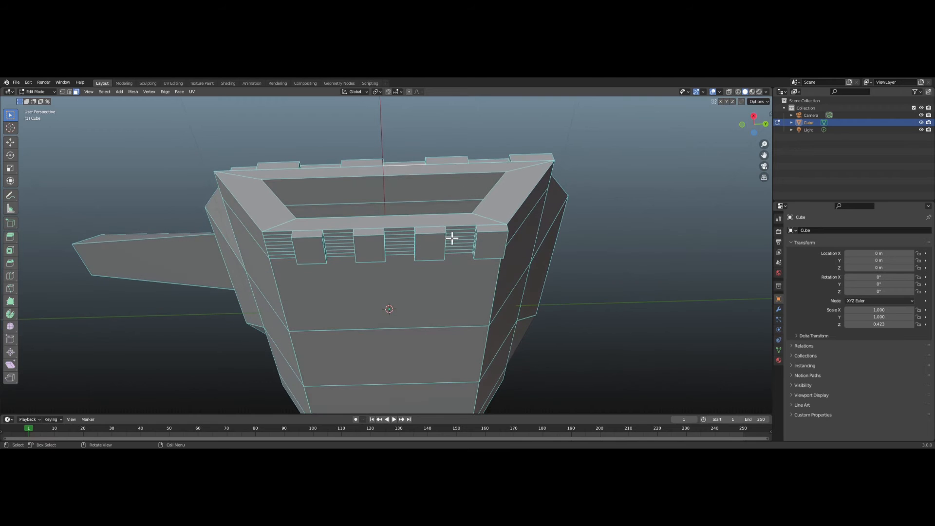
{"action": "left_click", "coordinate": [453, 240]}
{"action": "left_click", "coordinate": [453, 240], "text": "alt"}
{"action": "left_click", "coordinate": [400, 249], "text": "alt+shift"}
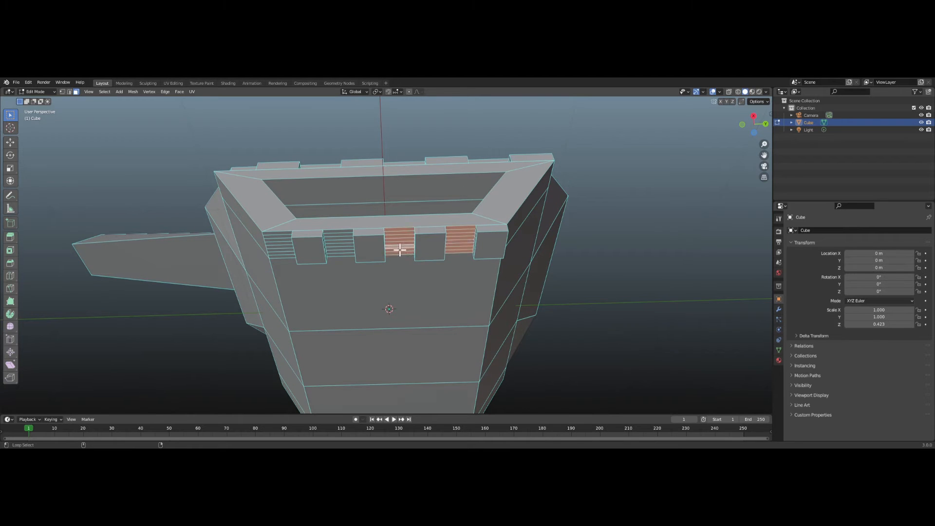
{"action": "left_click", "coordinate": [339, 251], "text": "alt+shift"}
{"action": "left_click", "coordinate": [286, 247], "text": "alt+shift"}
{"action": "key", "text": "x"}
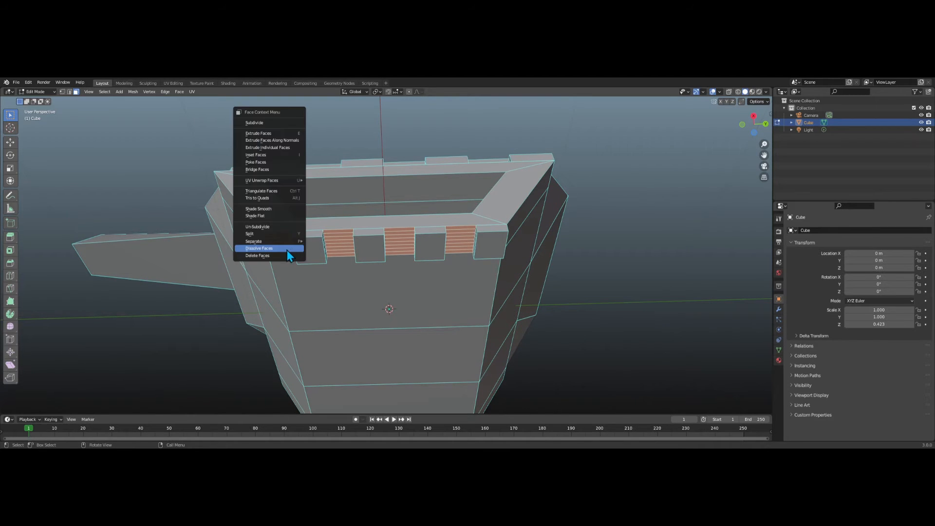
{"action": "left_click", "coordinate": [288, 250]}
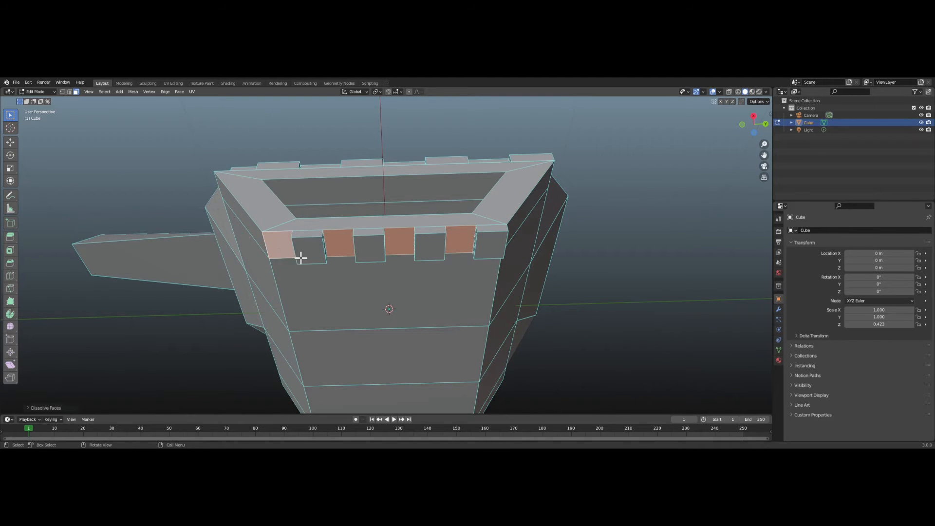
Select the upper ledge face above the track opening on the tank's opposite side, and subdivide it three times.
{"action": "middle_click_drag", "start_coordinate": [301, 258], "coordinate": [403, 303]}
{"action": "left_click", "coordinate": [381, 284]}
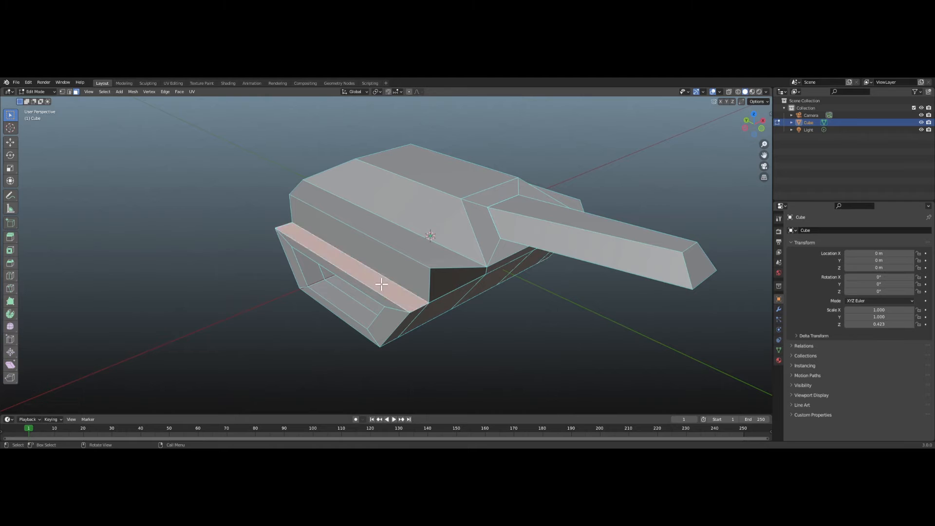
{"action": "right_click", "coordinate": [376, 285]}
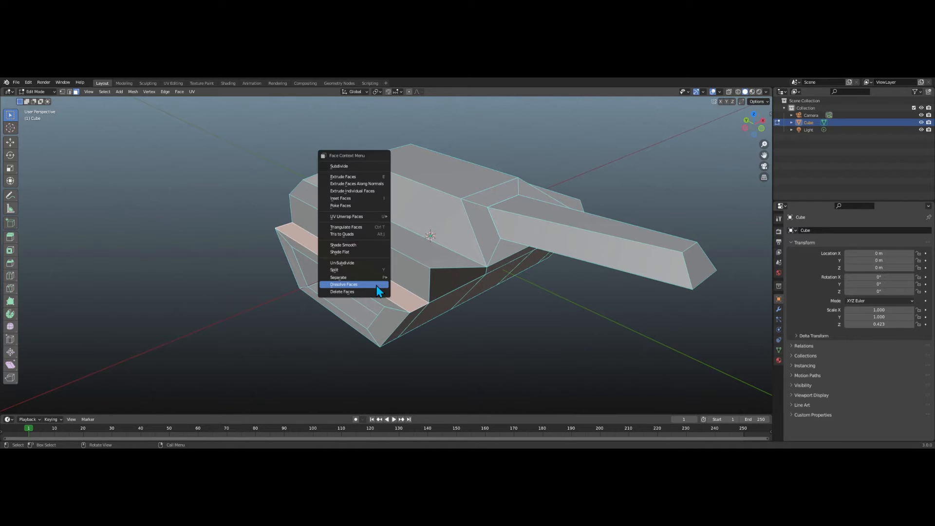
{"action": "left_click", "coordinate": [341, 167]}
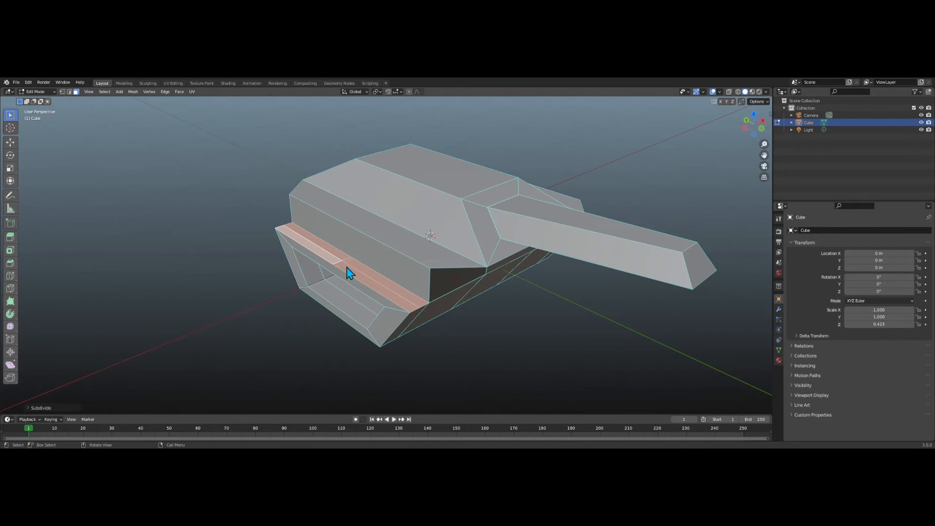
{"action": "right_click", "coordinate": [347, 271]}
{"action": "left_click", "coordinate": [349, 268]}
{"action": "right_click", "coordinate": [351, 268]}
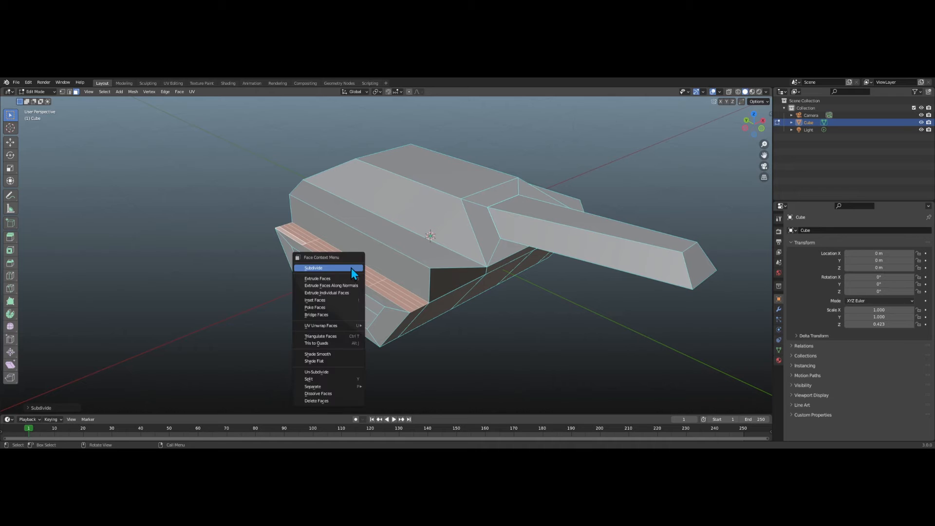
{"action": "left_click", "coordinate": [351, 268]}
Extrude every second crosswise strip of this upper ledge upward by about 0.09 m into four tread blocks.
{"action": "left_click", "coordinate": [389, 291]}
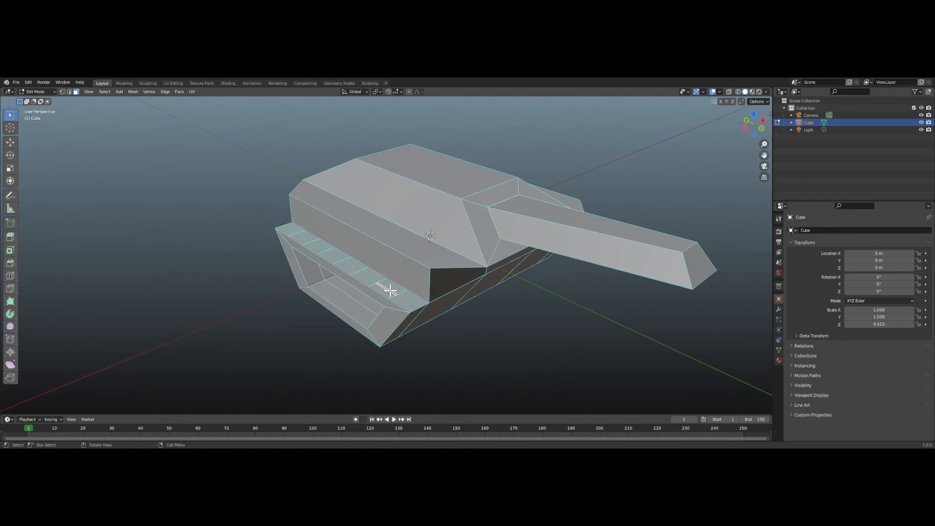
{"action": "left_click", "coordinate": [387, 289], "text": "alt"}
{"action": "left_click", "coordinate": [358, 269], "text": "alt+shift"}
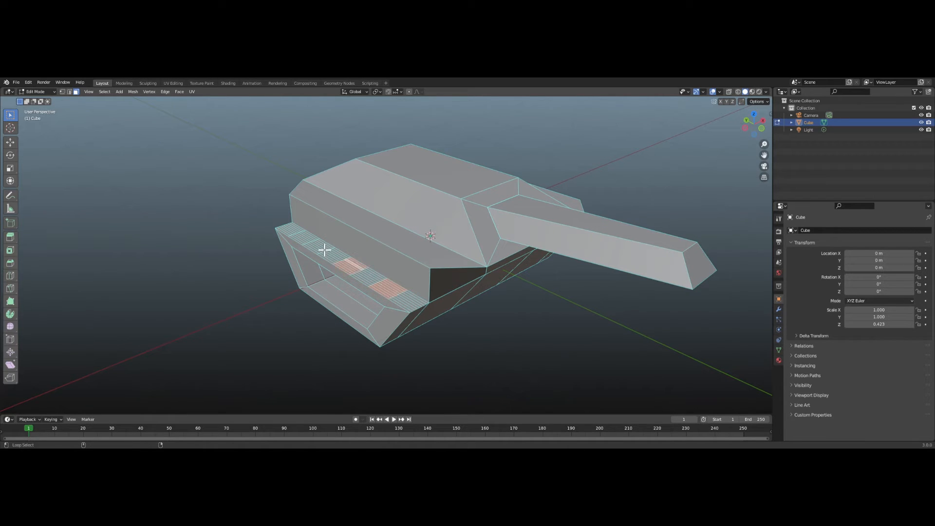
{"action": "left_click", "coordinate": [322, 248], "text": "alt+shift"}
{"action": "left_click", "coordinate": [290, 227], "text": "alt+shift"}
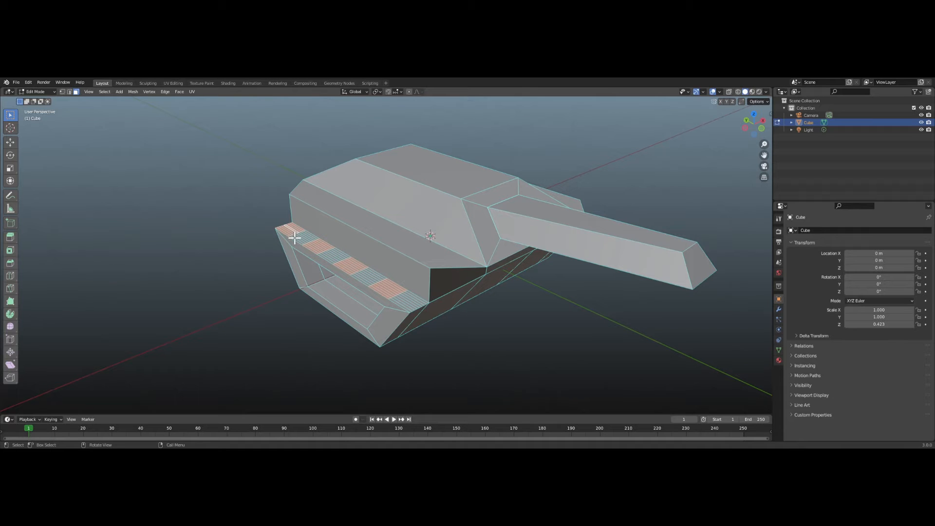
{"action": "key", "text": "e"}
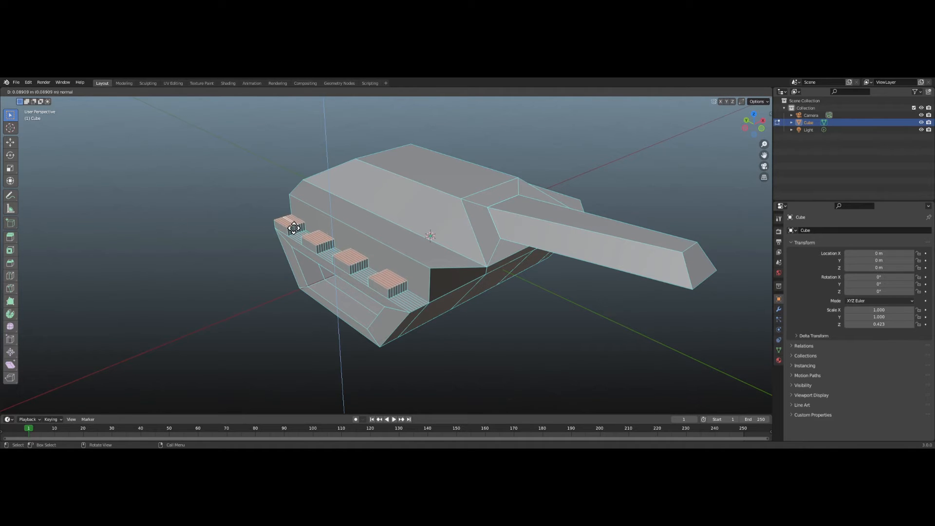
{"action": "left_click", "coordinate": [294, 228]}
Select the narrow underside face along the lower edge of this side's track opening, and subdivide it three times.
{"action": "middle_click_drag", "start_coordinate": [294, 228], "coordinate": [373, 185]}
{"action": "left_click", "coordinate": [354, 267]}
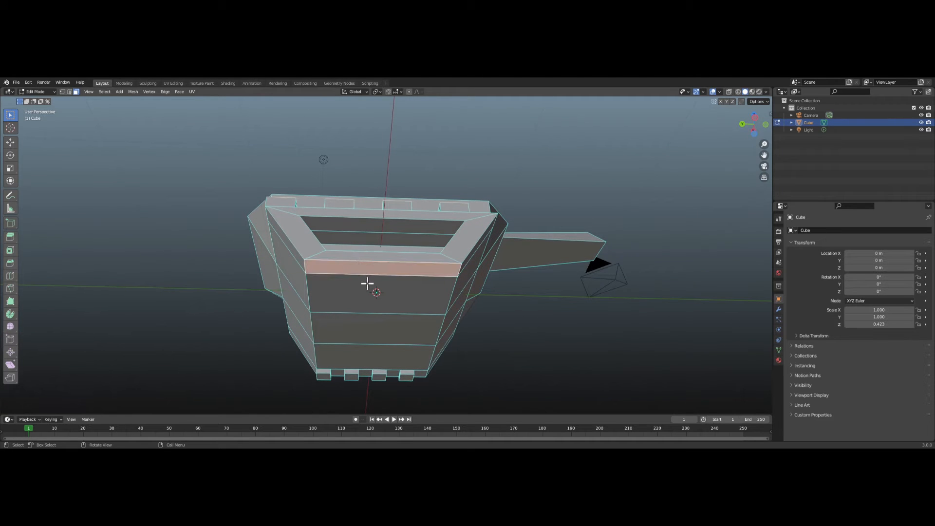
{"action": "right_click", "coordinate": [368, 274]}
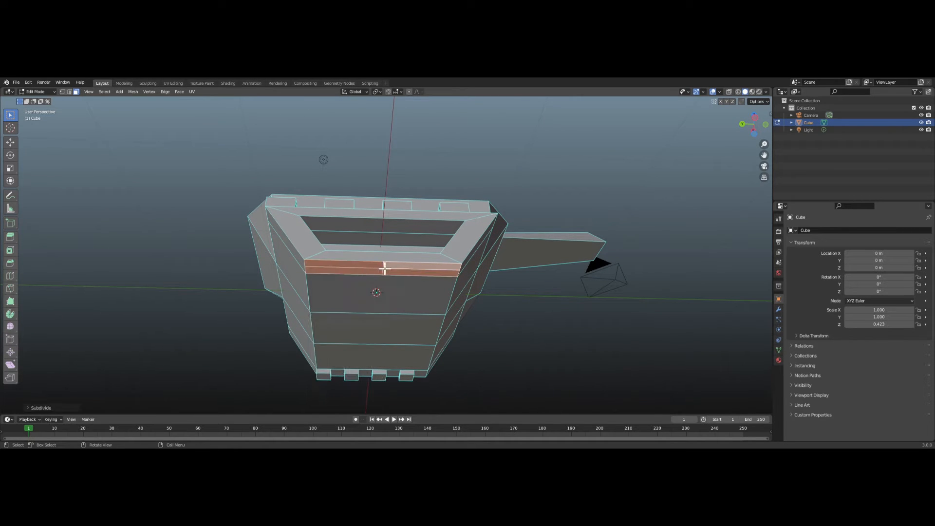
{"action": "right_click", "coordinate": [386, 268]}
{"action": "left_click", "coordinate": [386, 268]}
{"action": "right_click", "coordinate": [387, 270]}
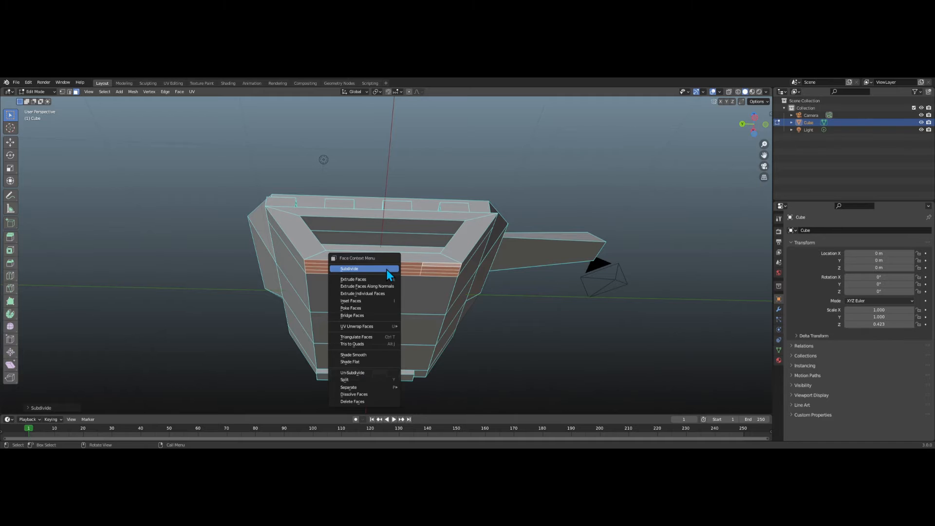
{"action": "left_click", "coordinate": [386, 270]}
Extrude every second crosswise strip of this underside outward by about 0.08 m into four tread blocks.
{"action": "middle_click_drag", "start_coordinate": [394, 268], "coordinate": [438, 266]}
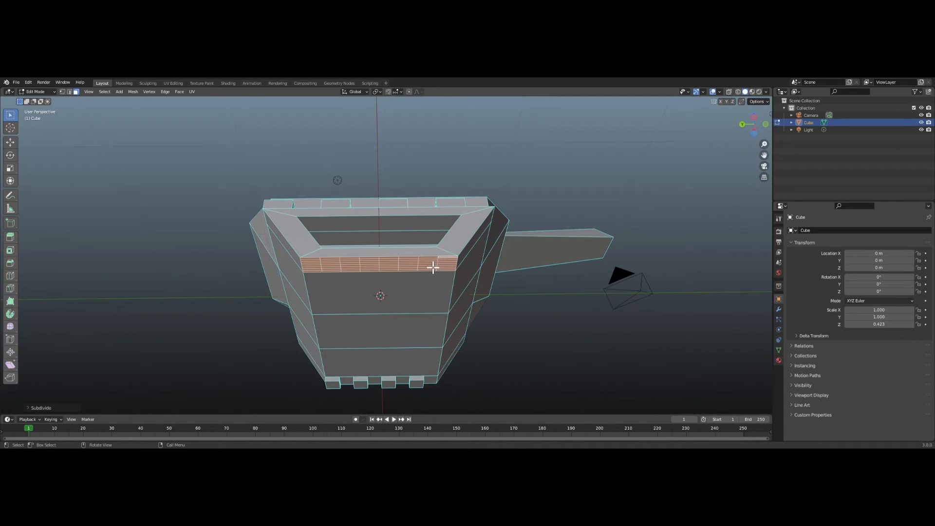
{"action": "left_click", "coordinate": [432, 267]}
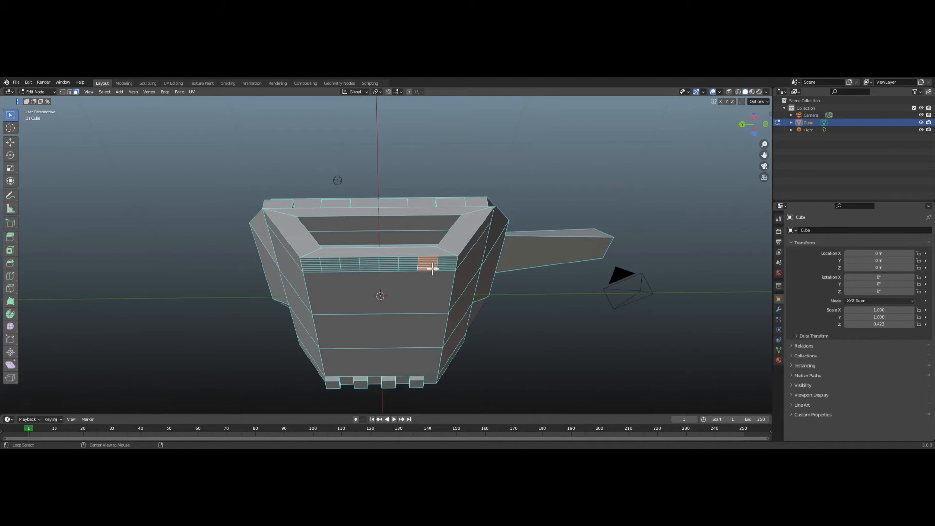
{"action": "left_click", "coordinate": [387, 265], "text": "shift"}
{"action": "left_click", "coordinate": [343, 267], "text": "shift"}
{"action": "left_click", "coordinate": [316, 269], "text": "shift"}
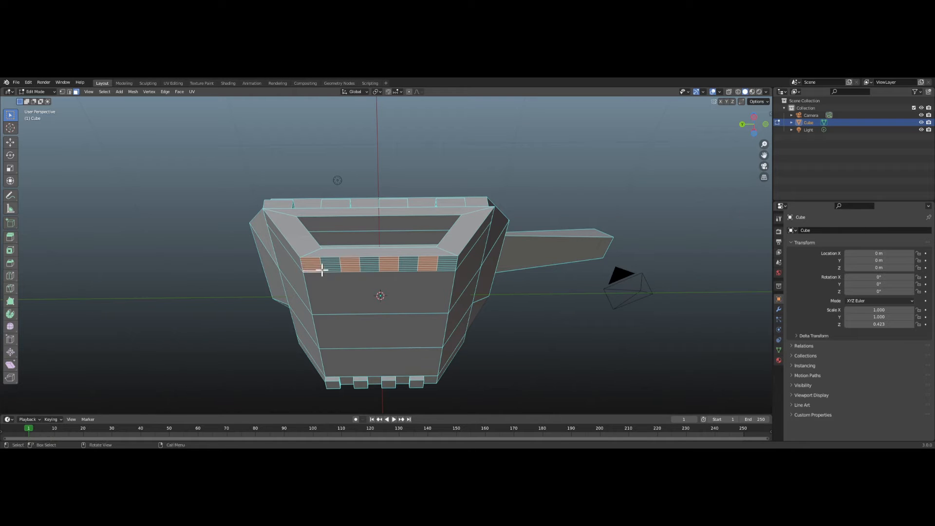
{"action": "key", "text": "e"}
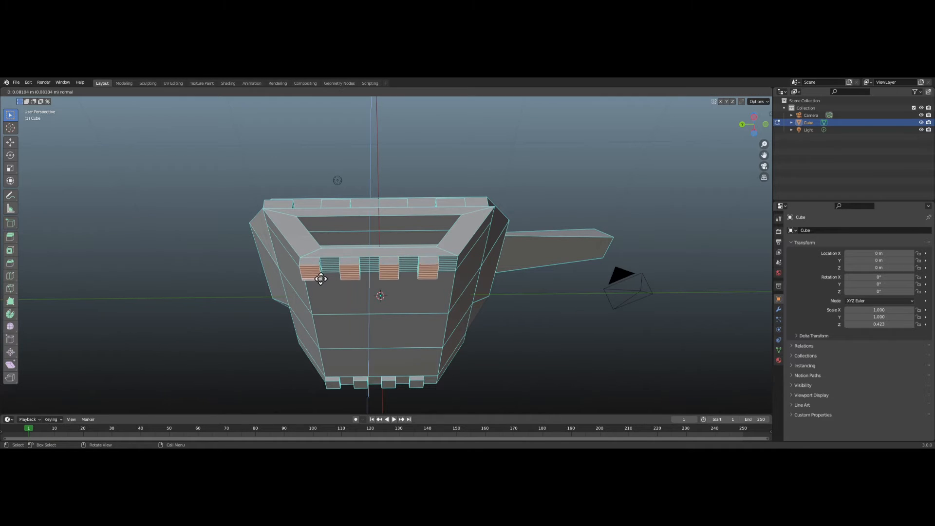
{"action": "left_click", "coordinate": [321, 278]}
Select the turret's top face and move it straight up along the Z axis to make the turret taller.
{"action": "middle_click_drag", "start_coordinate": [321, 278], "coordinate": [373, 288]}
{"action": "left_click", "coordinate": [411, 231]}
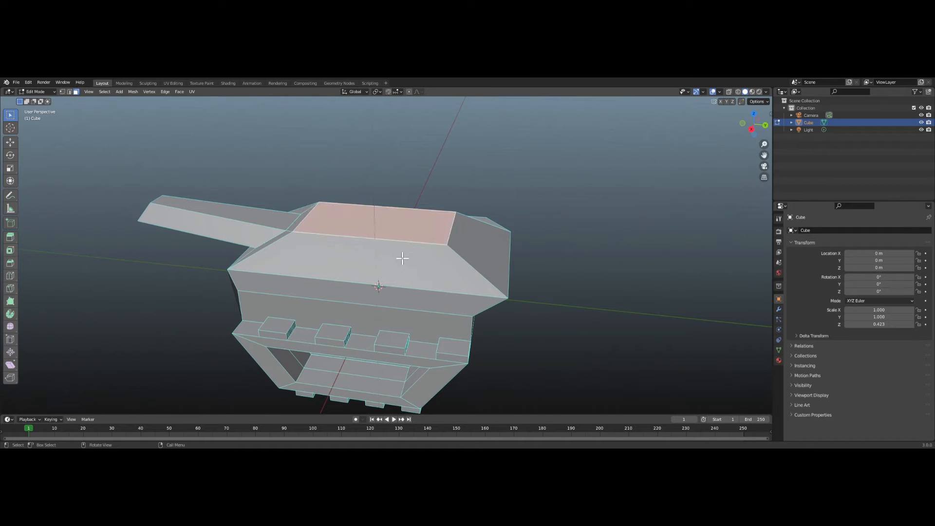
{"action": "key", "text": "s"}
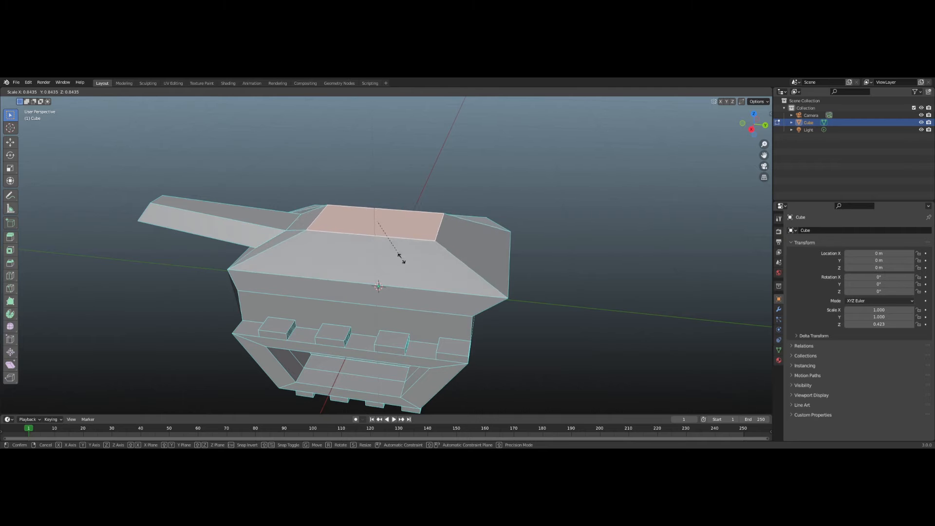
{"action": "left_click", "coordinate": [400, 262]}
{"action": "key", "text": "g"}
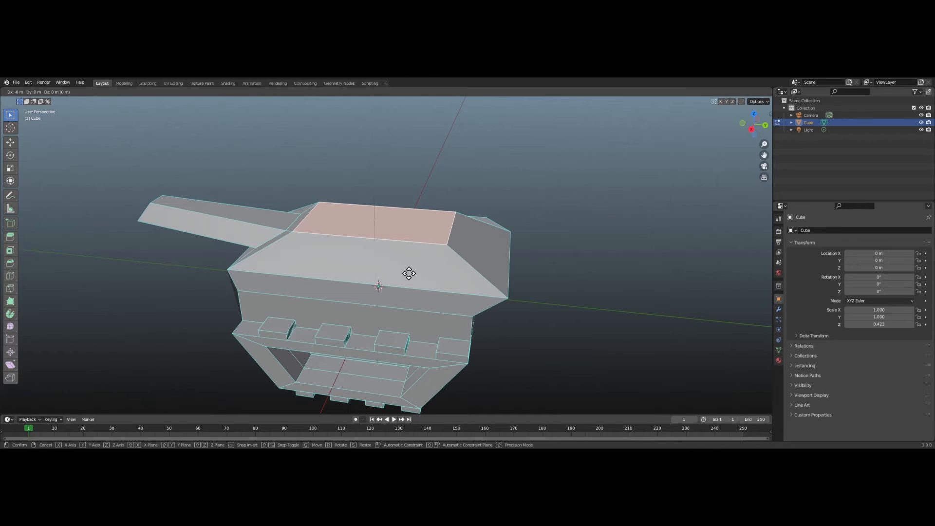
{"action": "key", "text": "z"}
{"action": "left_click", "coordinate": [409, 245]}
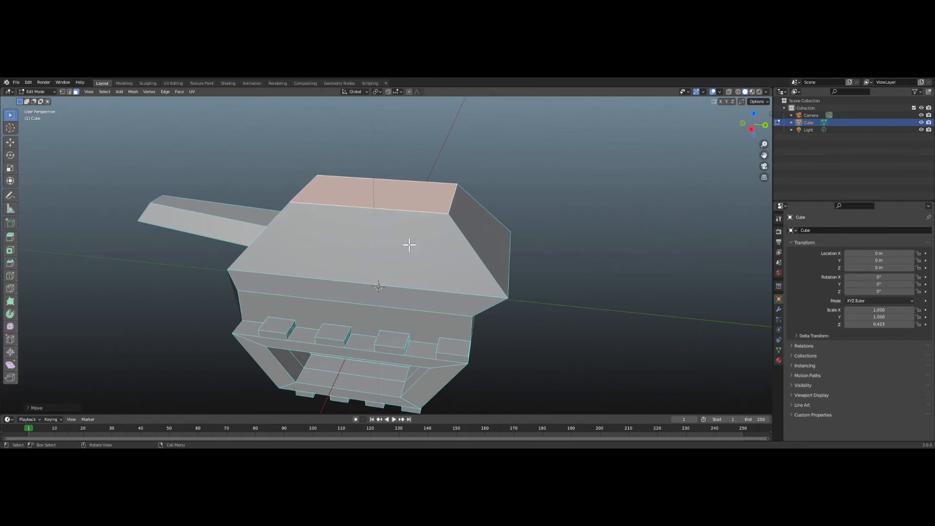
Extrude the front face of the body below the gun barrel outward by about 0.26 m.
{"action": "middle_click_drag", "start_coordinate": [409, 244], "coordinate": [336, 252]}
{"action": "scroll", "coordinate": [438, 221], "scroll_direction": "down", "scroll_amount": 4}
{"action": "scroll", "coordinate": [451, 224], "scroll_direction": "up", "scroll_amount": 4}
{"action": "left_click", "coordinate": [340, 245]}
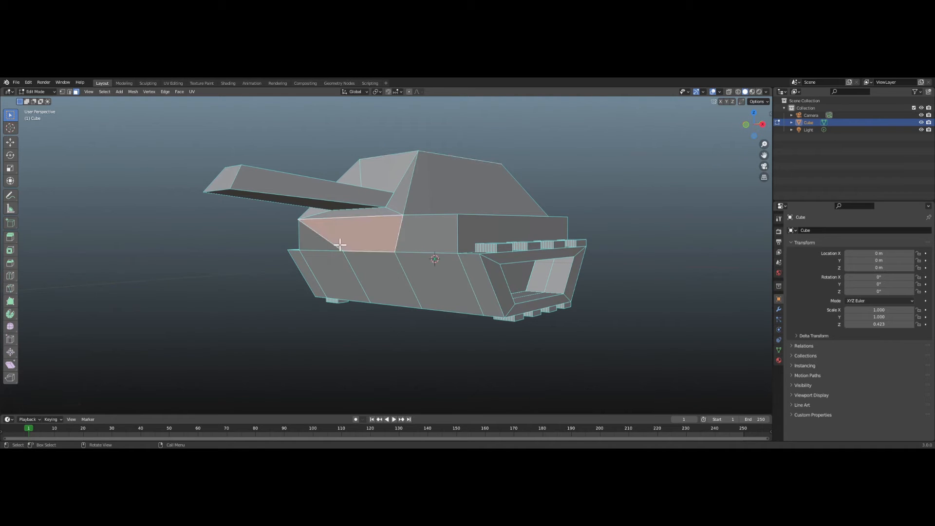
{"action": "key", "text": "e"}
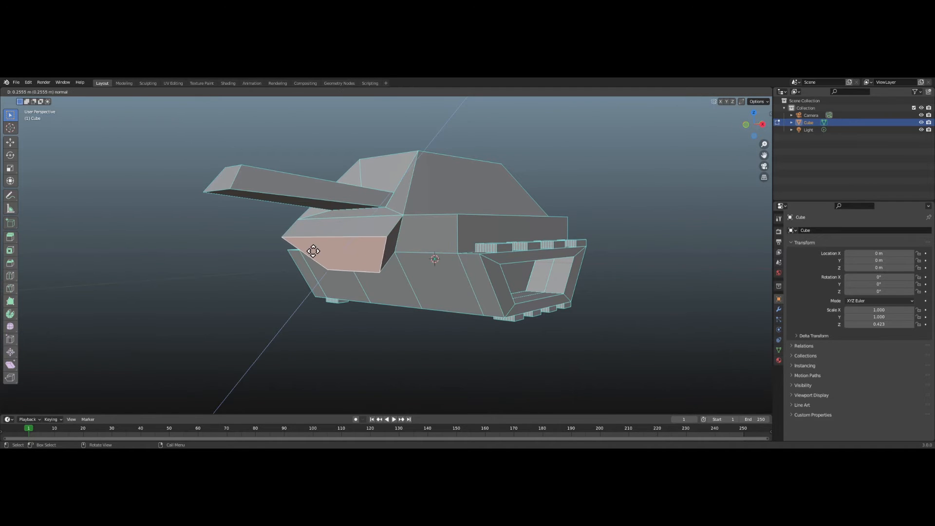
{"action": "left_click", "coordinate": [313, 251]}
Inset the large sloped face at the rear of the turret to create a smaller panel with a frame around it.
{"action": "middle_click_drag", "start_coordinate": [313, 250], "coordinate": [284, 253]}
{"action": "middle_click_drag", "start_coordinate": [284, 250], "coordinate": [474, 244]}
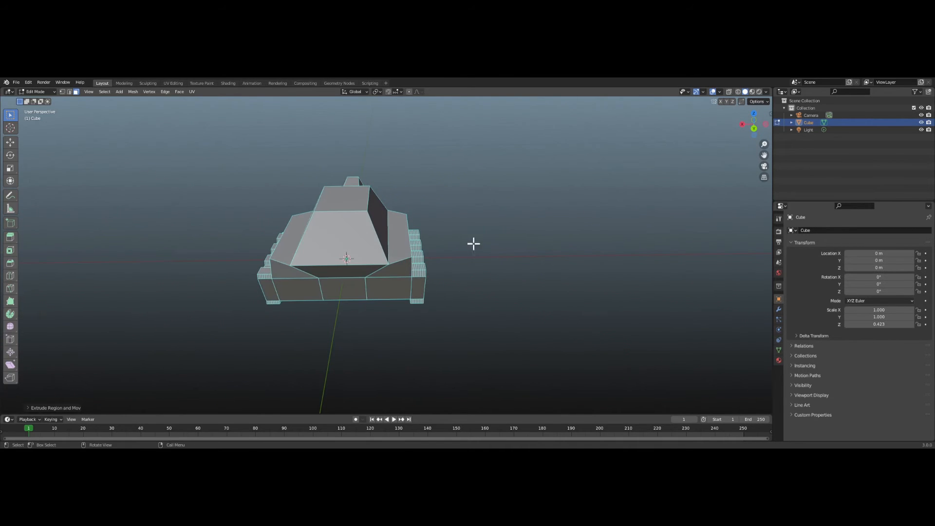
{"action": "left_click", "coordinate": [337, 250]}
{"action": "key", "text": "i"}
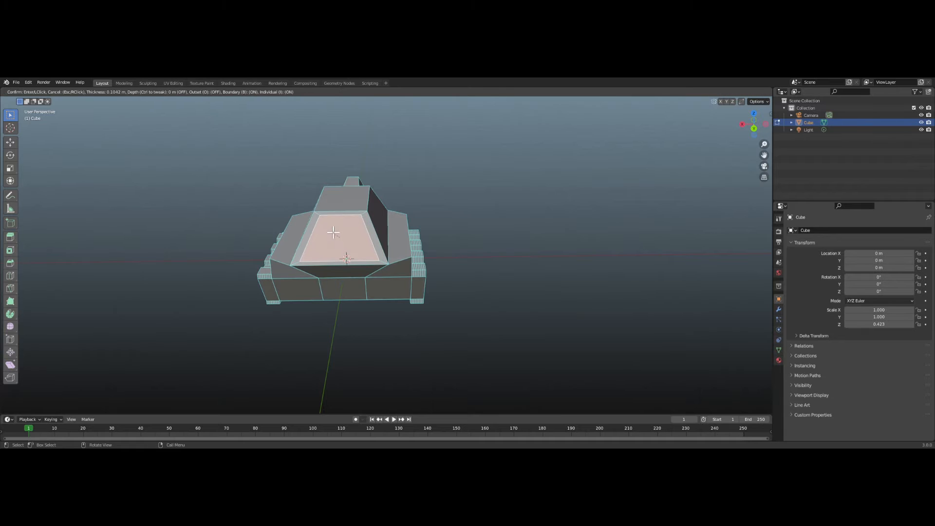
{"action": "left_click", "coordinate": [341, 237]}
Extrude the inset rear turret panel in place and scale it down to form a second, smaller inner panel.
{"action": "middle_click_drag", "start_coordinate": [340, 237], "coordinate": [307, 240]}
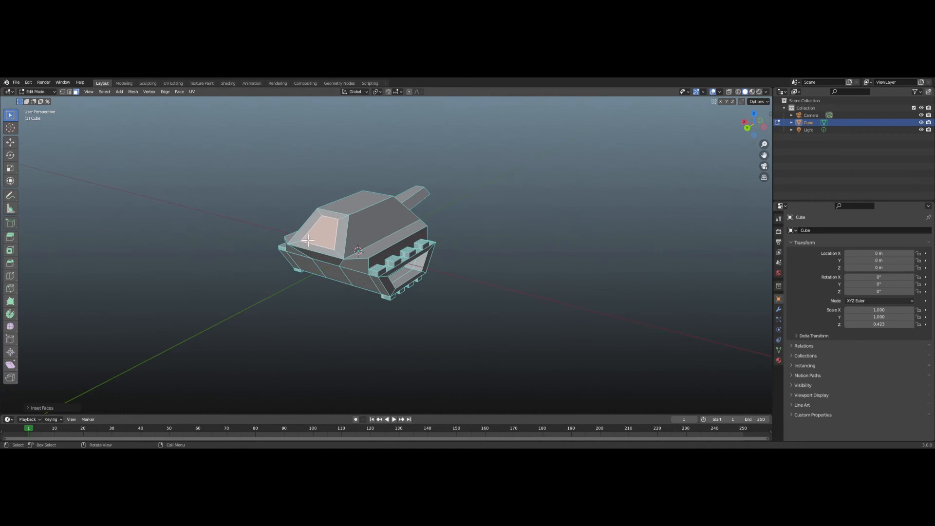
{"action": "key", "text": "e"}
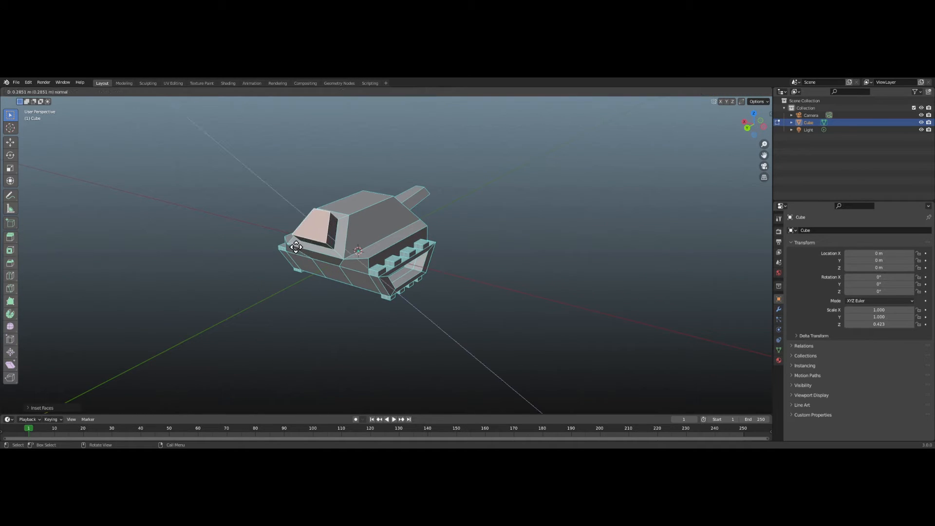
{"action": "right_click", "coordinate": [299, 250]}
{"action": "scroll", "coordinate": [350, 229], "scroll_direction": "up", "scroll_amount": 2}
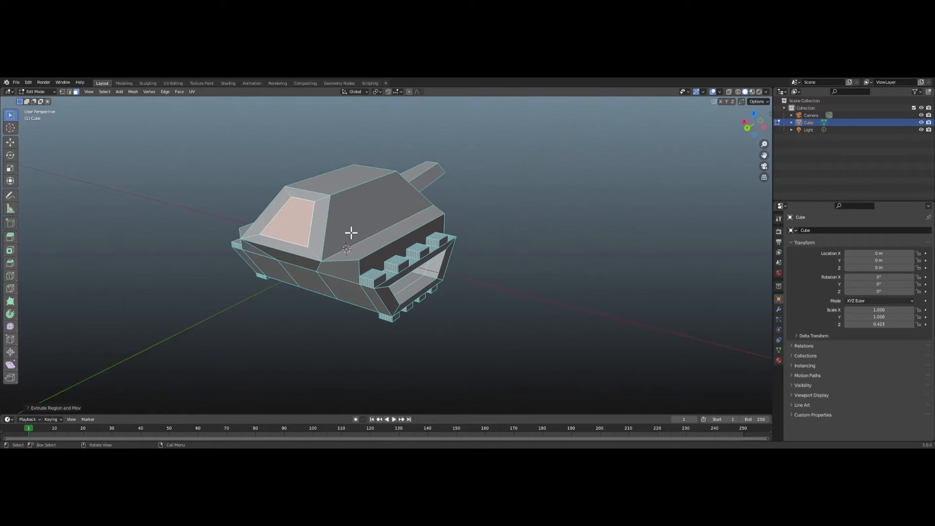
{"action": "middle_click_drag", "start_coordinate": [372, 242], "coordinate": [338, 255], "text": "shift"}
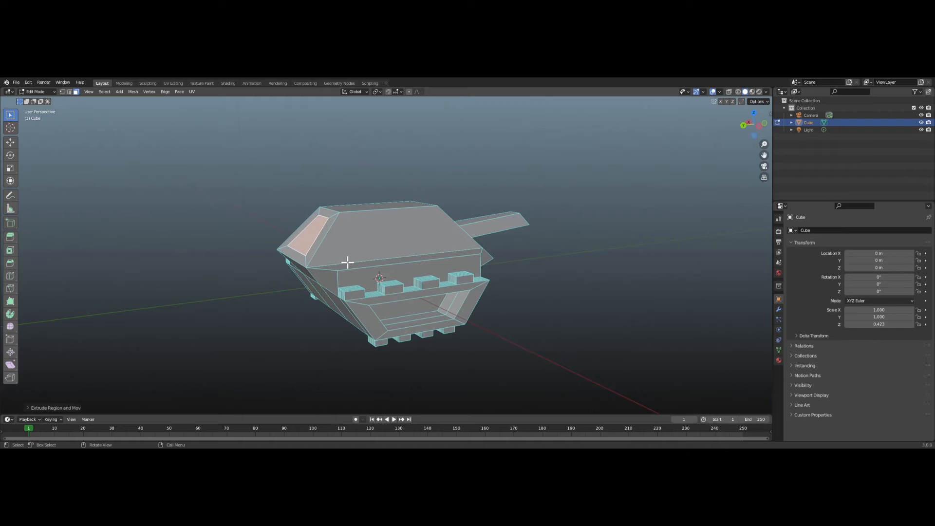
{"action": "key", "text": "g"}
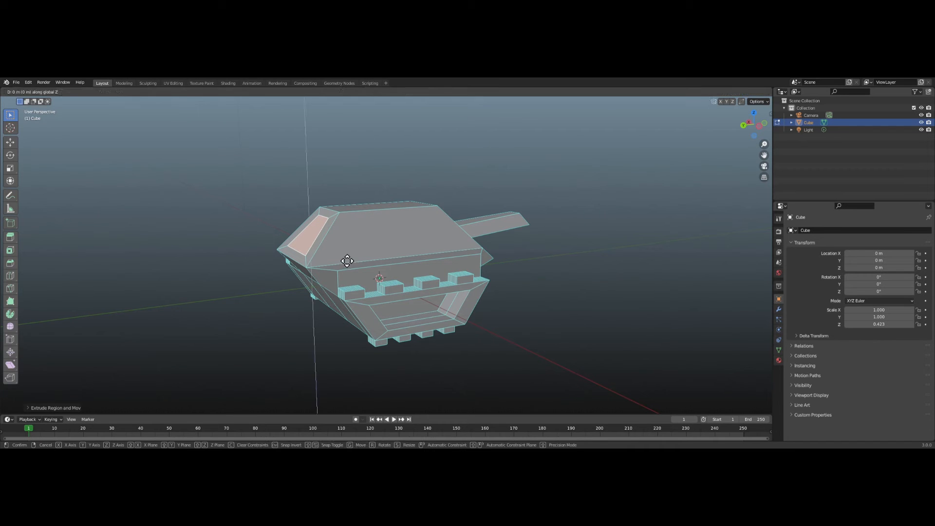
{"action": "right_click", "coordinate": [334, 254]}
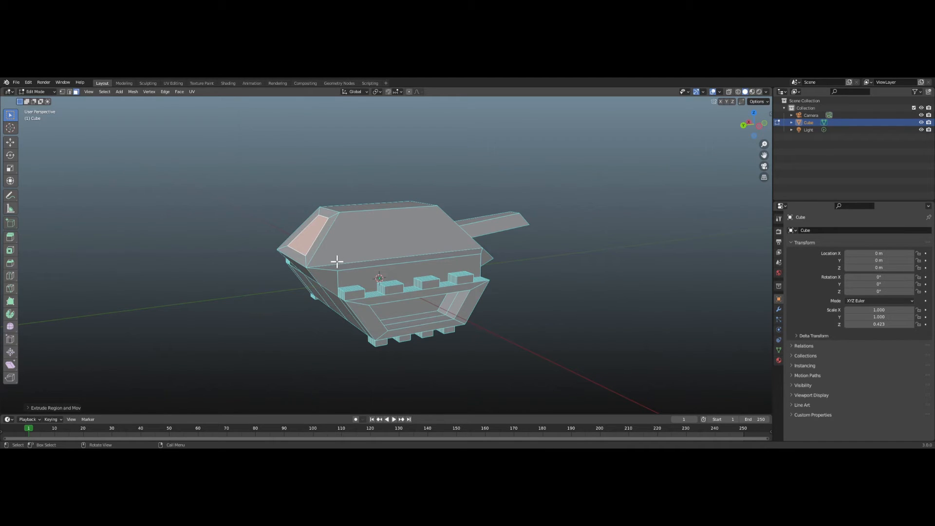
{"action": "key", "text": "s"}
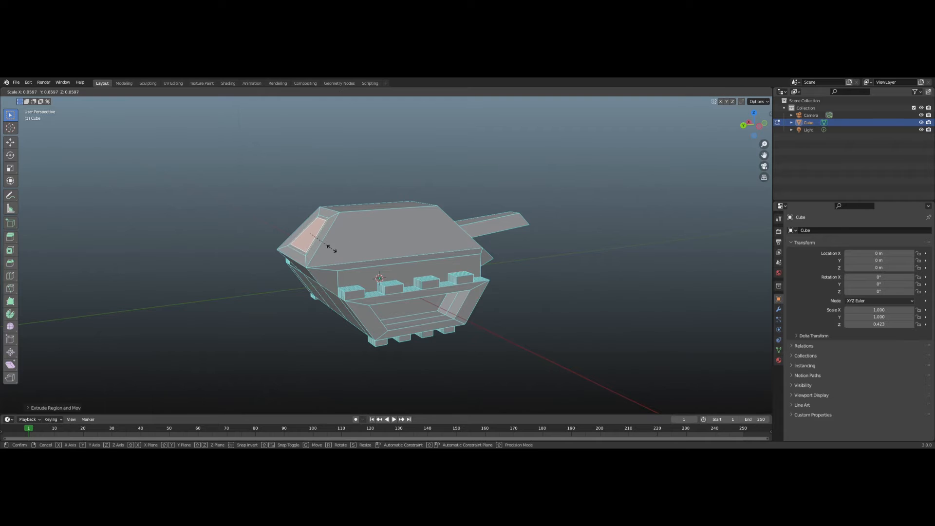
{"action": "left_click", "coordinate": [326, 239]}
Extrude the small innermost panel on the turret's rear face.
{"action": "scroll", "coordinate": [331, 241], "scroll_direction": "up", "scroll_amount": 1}
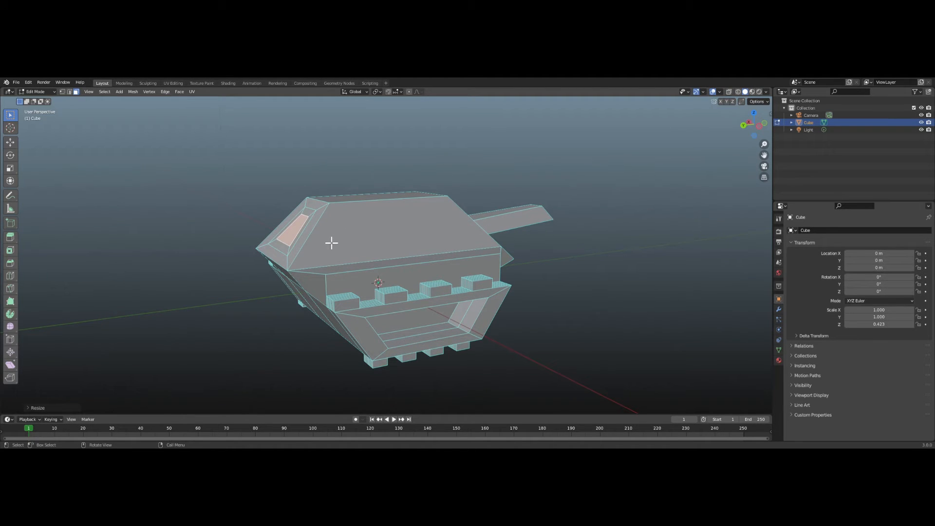
{"action": "key", "text": "e"}
{"action": "left_click", "coordinate": [334, 244]}
{"action": "middle_click_drag", "start_coordinate": [334, 244], "coordinate": [463, 221]}
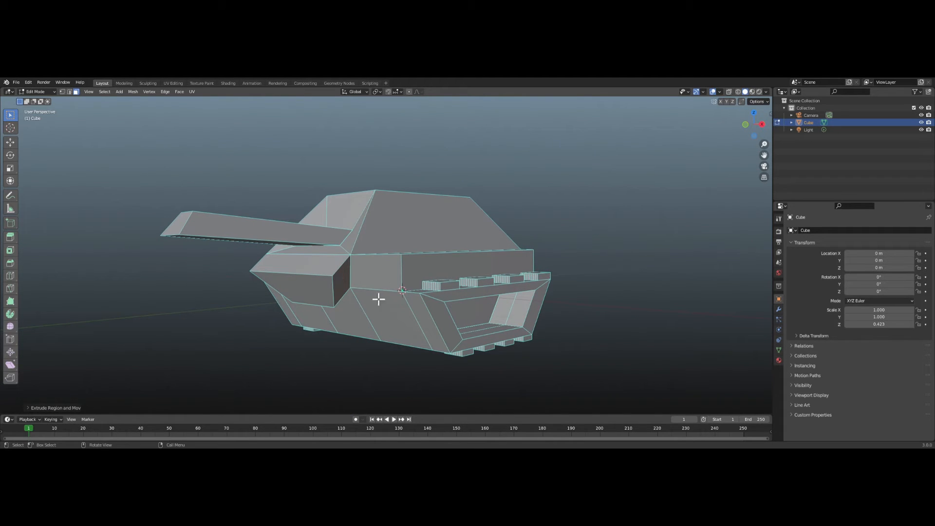
{"action": "mouse_move", "coordinate": [392, 307]}
{"action": "middle_mouse_down"}
{"action": "mouse_move", "coordinate": [438, 280]}
{"action": "mouse_move", "coordinate": [370, 272]}
{"action": "mouse_move", "coordinate": [436, 240]}
{"action": "mouse_move", "coordinate": [378, 286]}
{"action": "mouse_move", "coordinate": [375, 299]}
{"action": "mouse_move", "coordinate": [395, 311]}
{"action": "middle_mouse_up"}
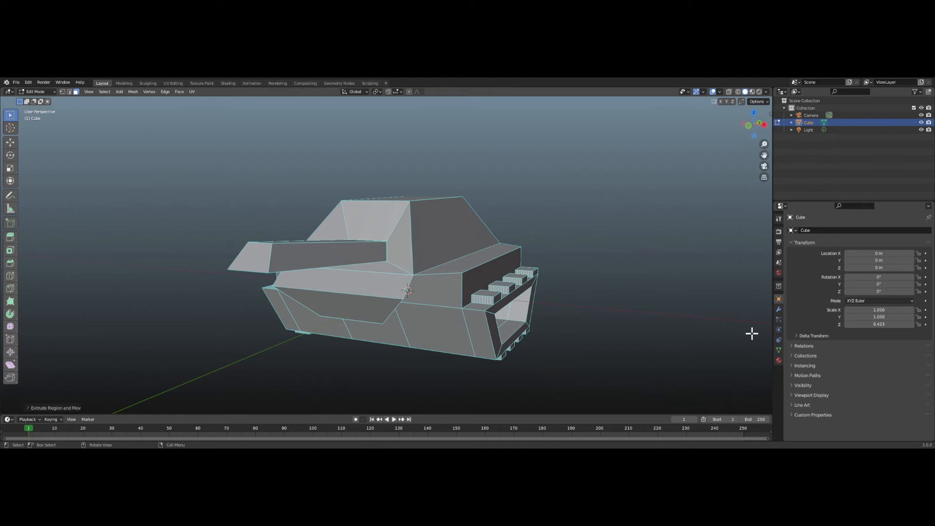
Select all of the tank's faces, set the existing material's base color to blue, and assign it to them.
{"action": "left_click", "coordinate": [779, 360]}
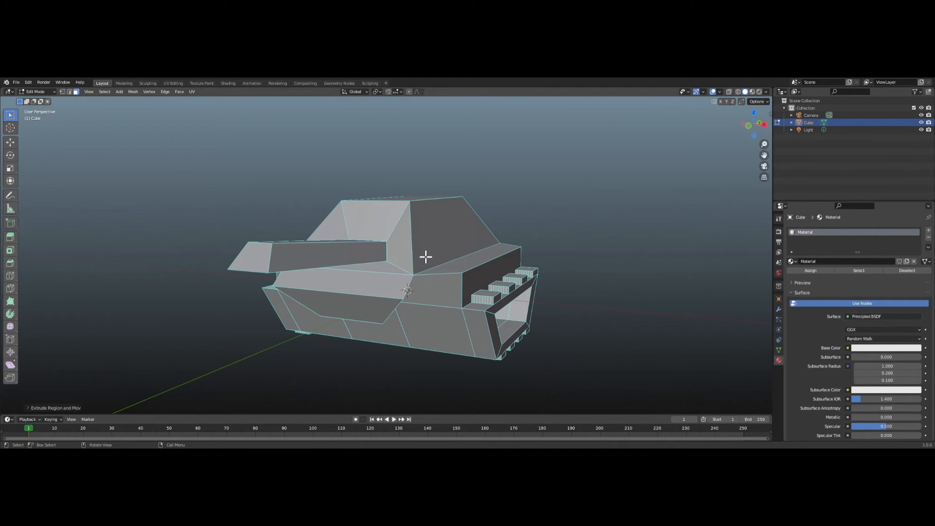
{"action": "key", "text": "Tab"}
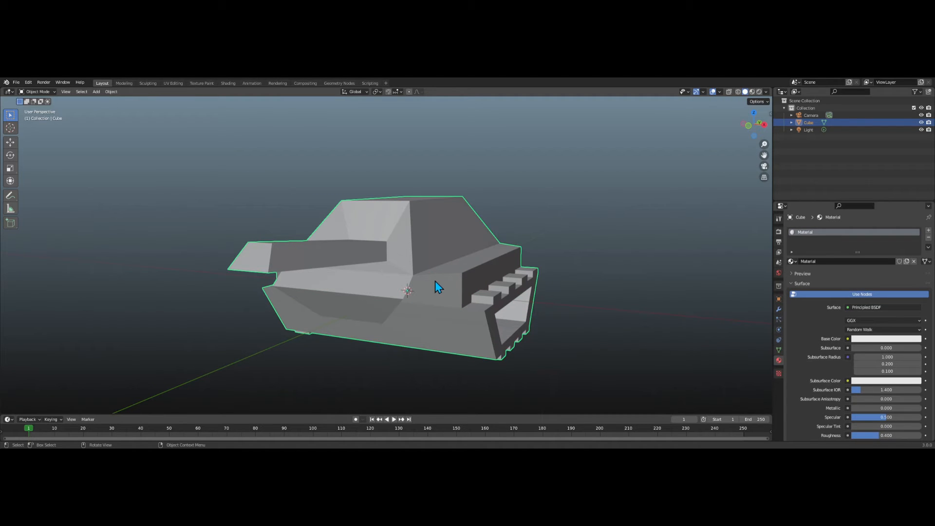
{"action": "key", "text": "Tab"}
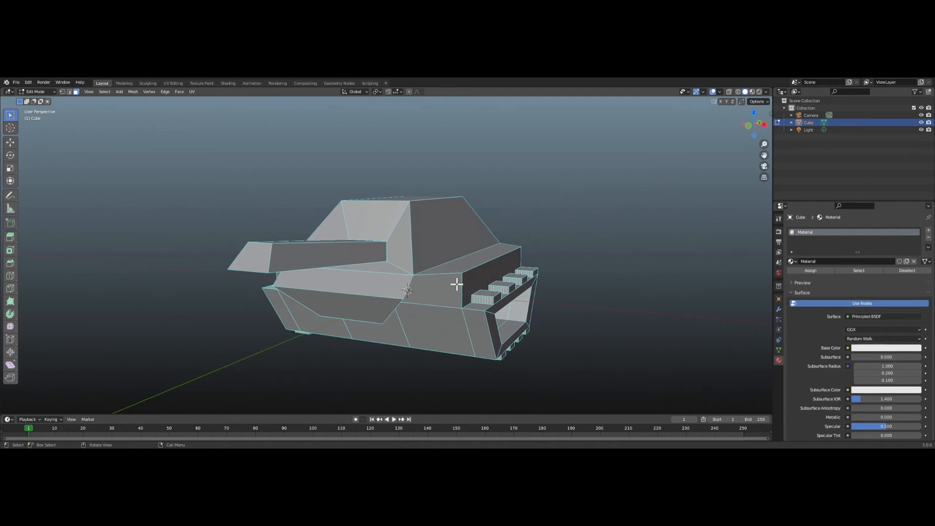
{"action": "left_click", "coordinate": [451, 249], "text": "alt"}
{"action": "key", "text": "a"}
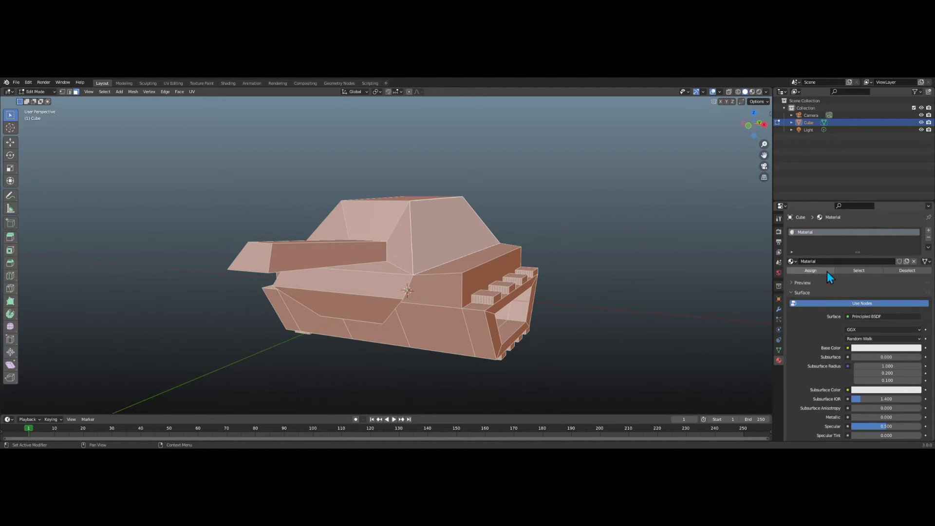
{"action": "left_click", "coordinate": [860, 349]}
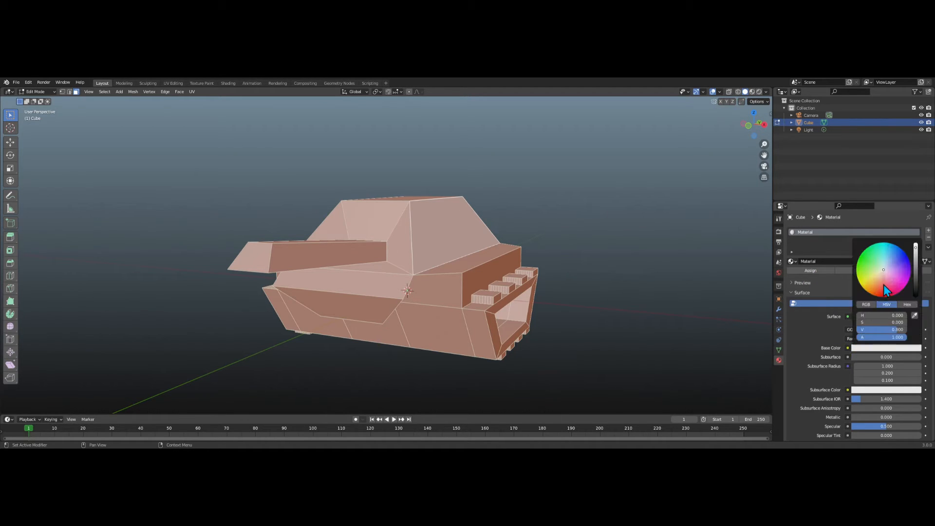
{"action": "left_click", "coordinate": [897, 247]}
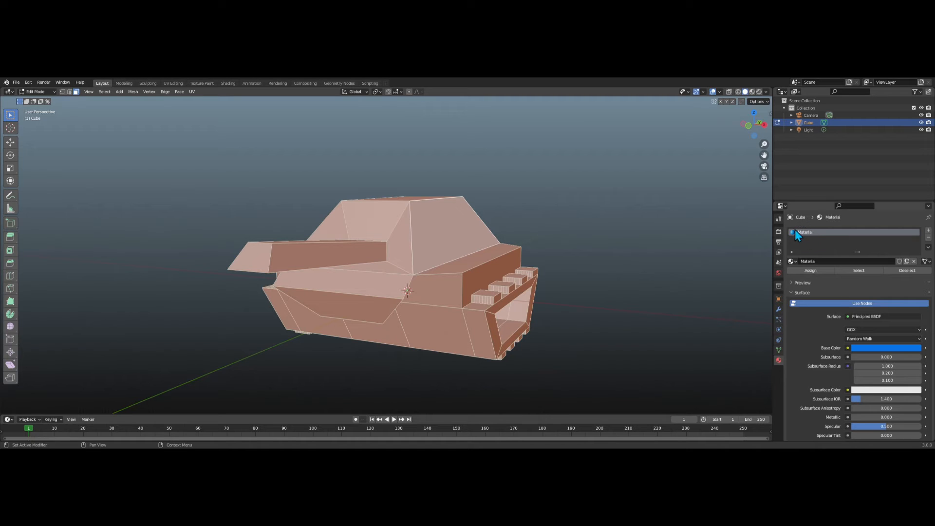
{"action": "left_click", "coordinate": [814, 270]}
Switch the viewport to material preview shading and return the tank to Object Mode.
{"action": "left_click", "coordinate": [753, 92]}
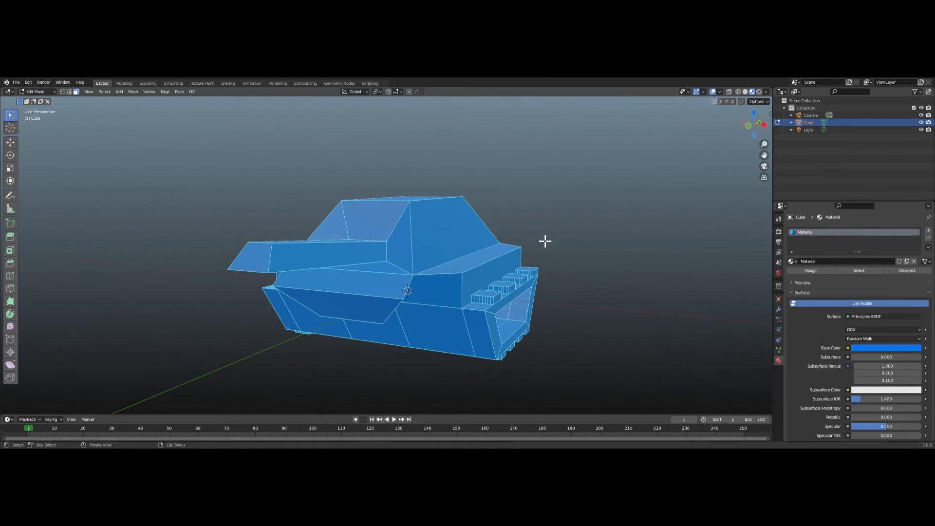
{"action": "mouse_move", "coordinate": [476, 232]}
{"action": "middle_mouse_down"}
{"action": "mouse_move", "coordinate": [583, 242]}
{"action": "mouse_move", "coordinate": [512, 207]}
{"action": "mouse_move", "coordinate": [444, 224]}
{"action": "mouse_move", "coordinate": [509, 234]}
{"action": "mouse_move", "coordinate": [476, 220]}
{"action": "mouse_move", "coordinate": [476, 234]}
{"action": "middle_mouse_up"}
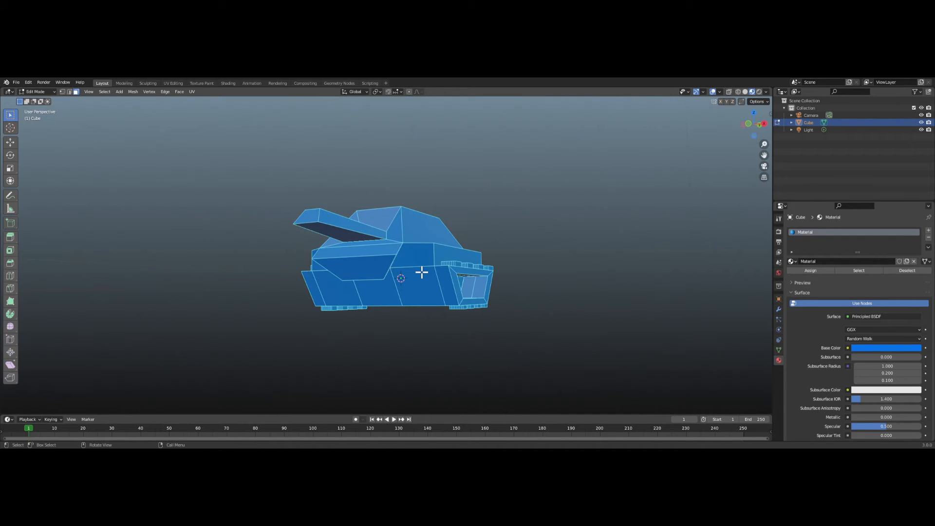
{"action": "key", "text": "Tab"}
{"action": "middle_click_drag", "start_coordinate": [427, 270], "coordinate": [446, 282]}
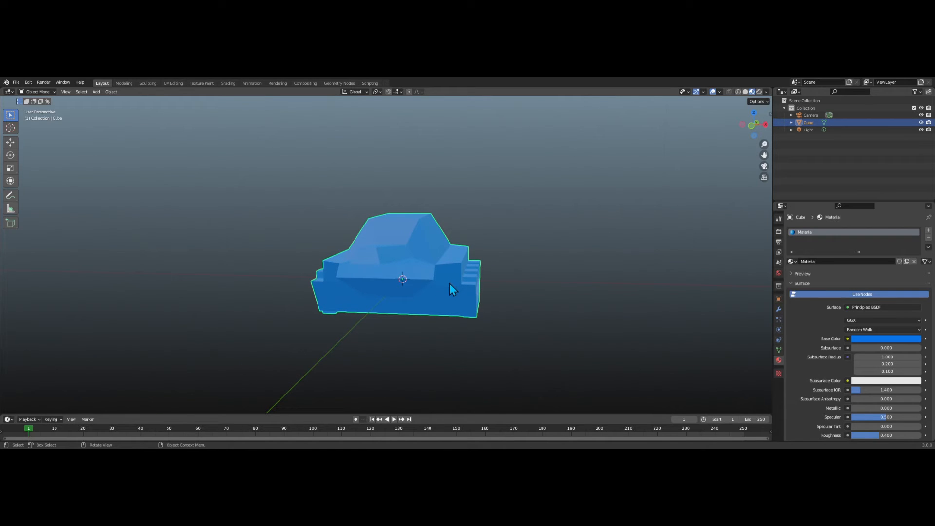
Duplicate the tank and place the copy about 3 m away along the X axis.
{"action": "key", "text": "shift+d"}
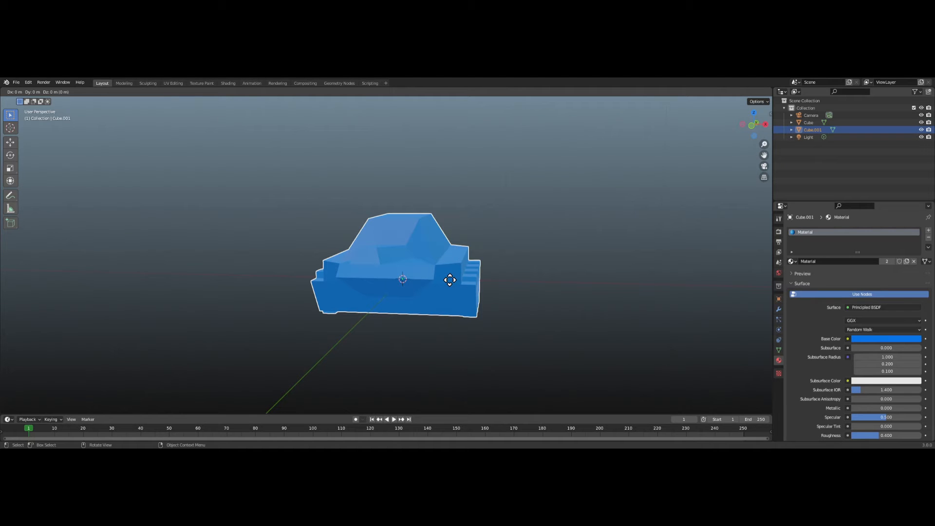
{"action": "key", "text": "x"}
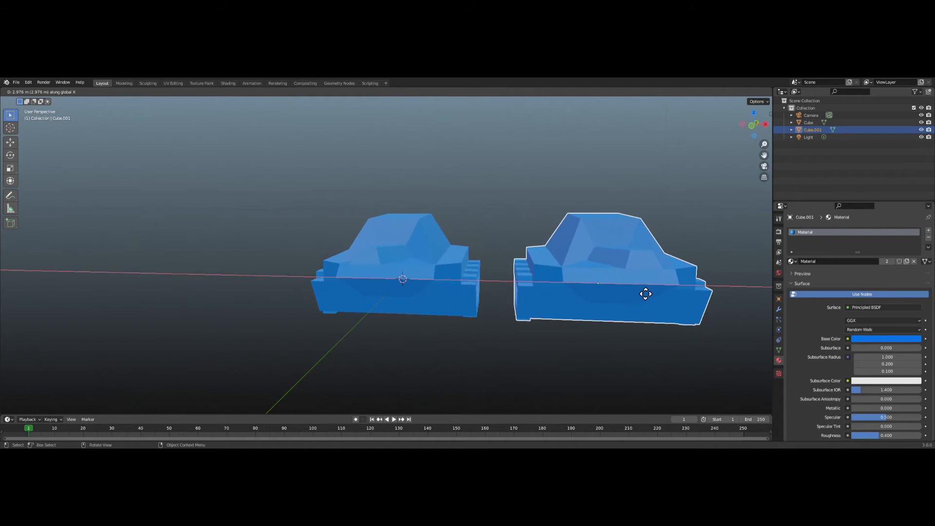
{"action": "left_click", "coordinate": [651, 300]}
{"action": "left_click", "coordinate": [671, 282]}
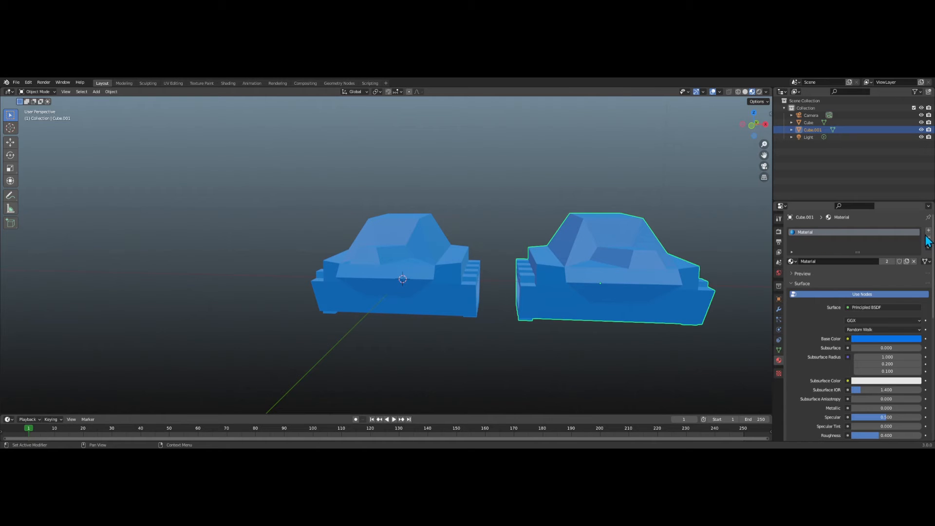
Put the duplicate tank in Edit Mode with all of its faces selected.
{"action": "key", "text": "Tab"}
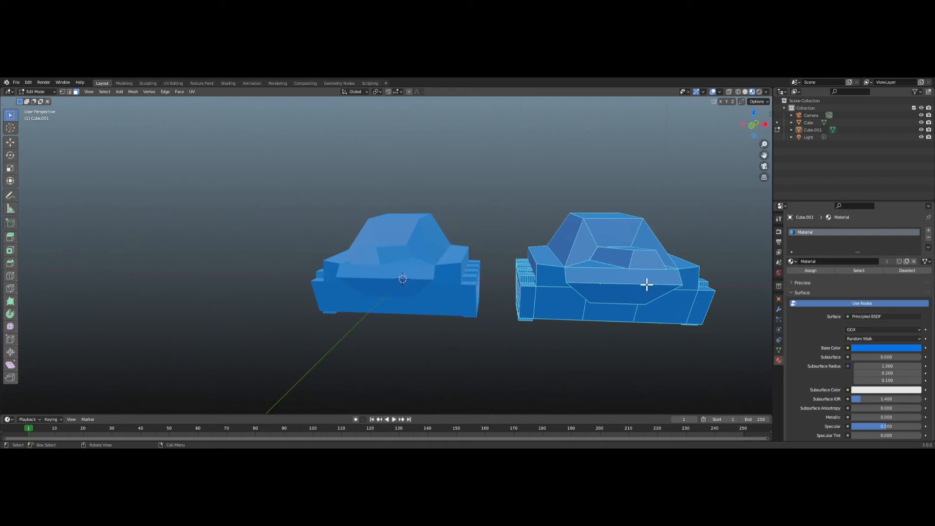
{"action": "key", "text": "a"}
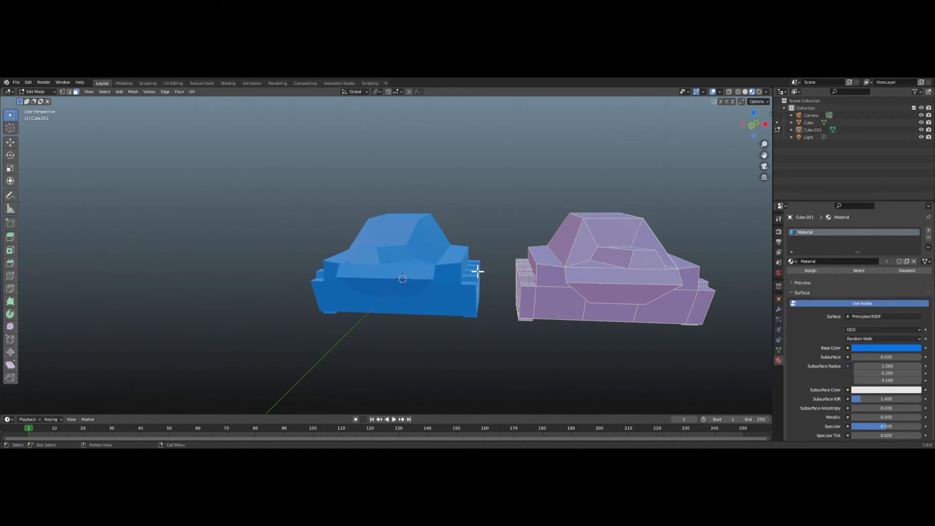
{"action": "key", "text": "Tab"}
{"action": "left_click", "coordinate": [454, 299]}
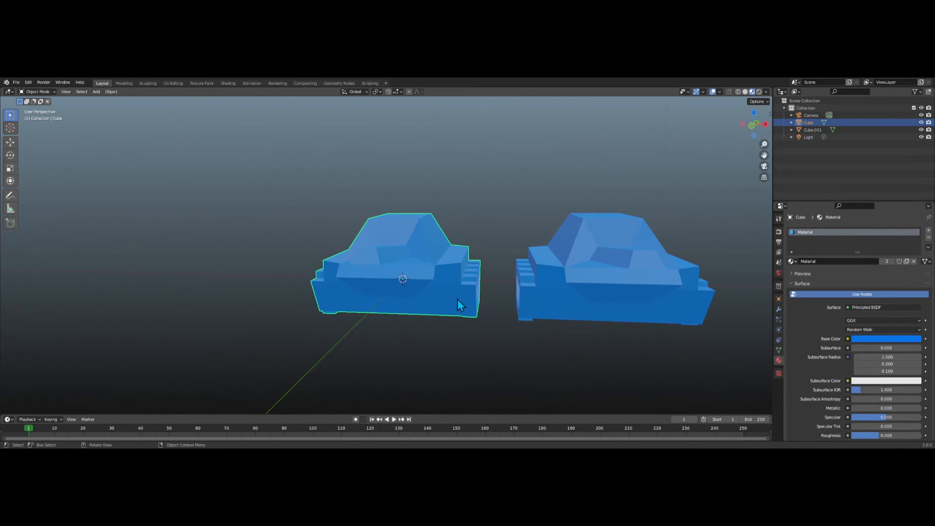
{"action": "key", "text": "Tab"}
{"action": "key", "text": "Tab"}
{"action": "left_click", "coordinate": [546, 273]}
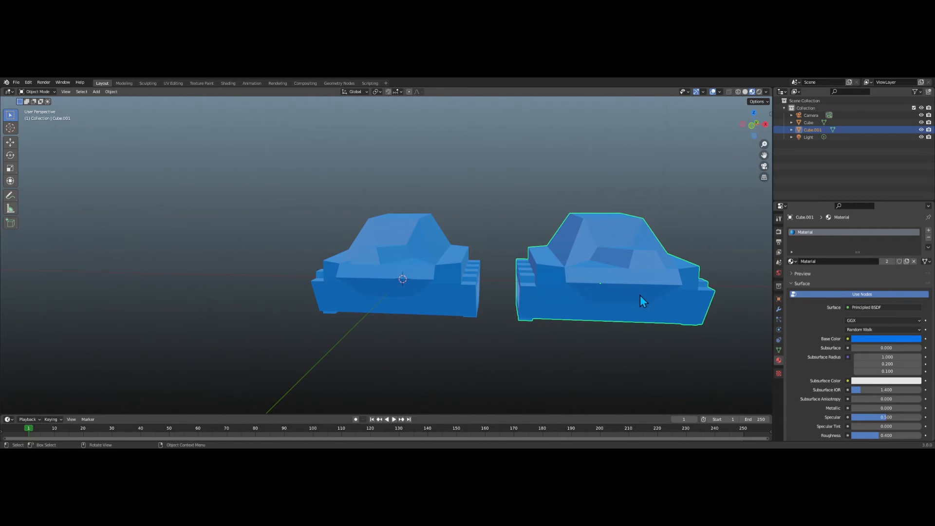
{"action": "key", "text": "Tab"}
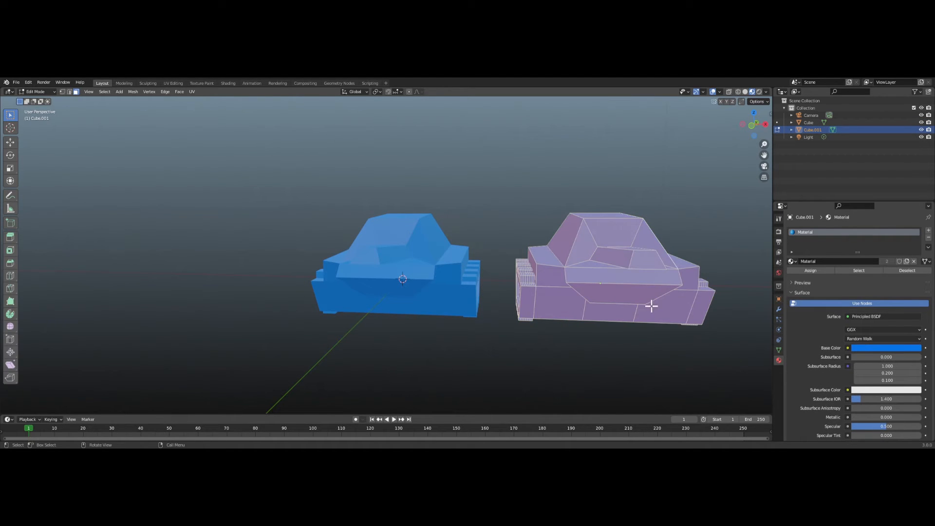
Add a new material in a second slot on the duplicate tank, set its base color to red, and assign it to all selected faces.
{"action": "left_click", "coordinate": [928, 230]}
{"action": "left_click", "coordinate": [820, 277]}
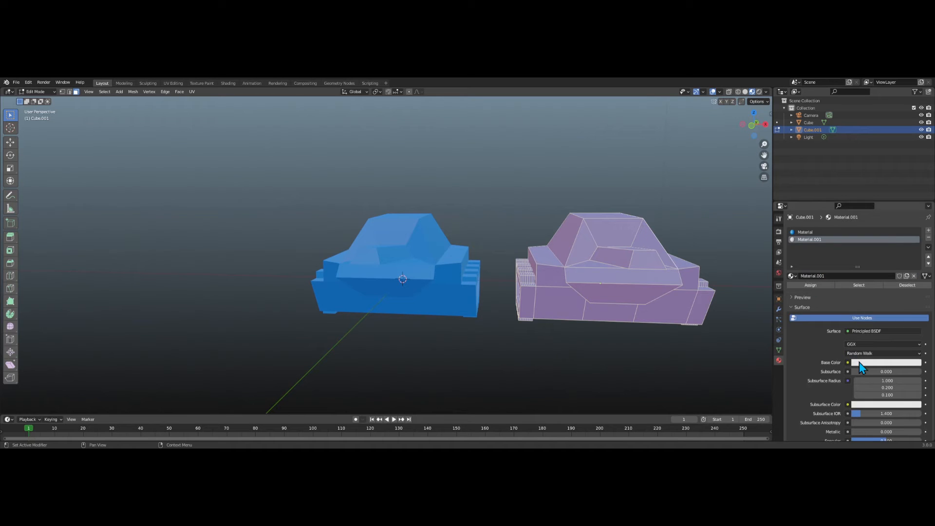
{"action": "left_click", "coordinate": [859, 362]}
{"action": "left_click", "coordinate": [883, 312]}
{"action": "left_click", "coordinate": [804, 285]}
{"action": "middle_click_drag", "start_coordinate": [614, 279], "coordinate": [444, 285]}
{"action": "scroll", "coordinate": [444, 286], "scroll_direction": "up", "scroll_amount": 1}
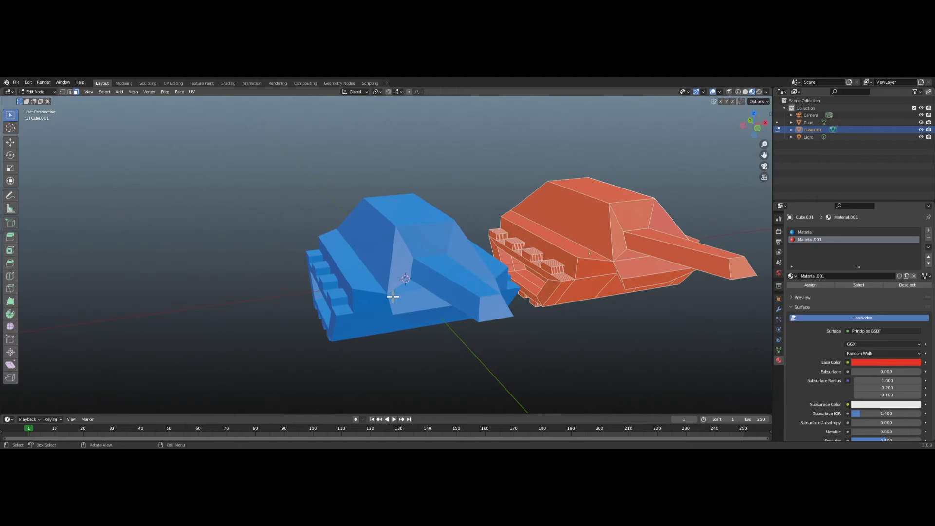
Switch editing to the blue tank and select the face loops across the four upper tread blocks on its near side.
{"action": "left_click", "coordinate": [382, 279]}
{"action": "key", "text": "alt+q"}
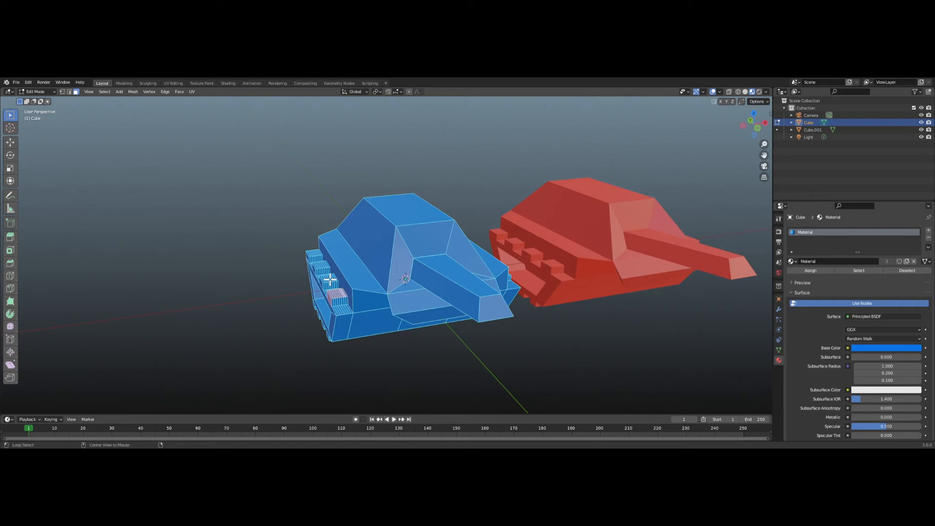
{"action": "left_click", "coordinate": [330, 280], "text": "alt+shift"}
{"action": "left_click", "coordinate": [323, 266], "text": "alt+shift"}
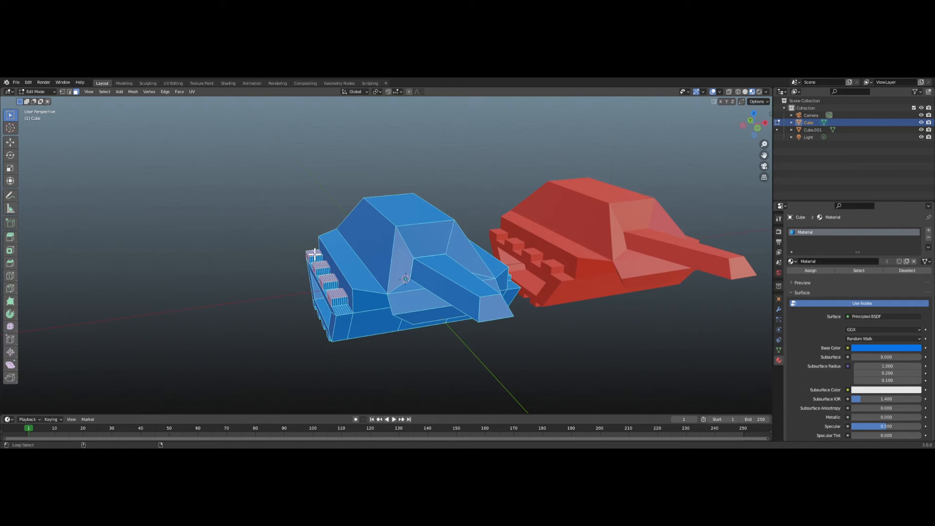
Try dissolving the selected tread block faces, and undo the dissolve.
{"action": "right_click", "coordinate": [315, 254]}
{"action": "left_click", "coordinate": [312, 380]}
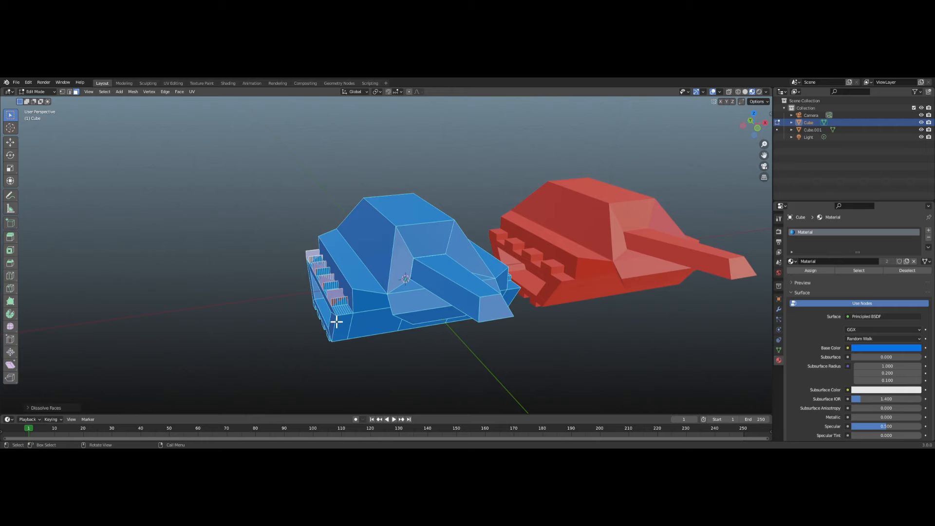
{"action": "key", "text": "ctrl+z"}
{"action": "scroll", "coordinate": [330, 328], "scroll_direction": "up", "scroll_amount": 2}
{"action": "middle_click_drag", "start_coordinate": [412, 293], "coordinate": [559, 273], "text": "shift"}
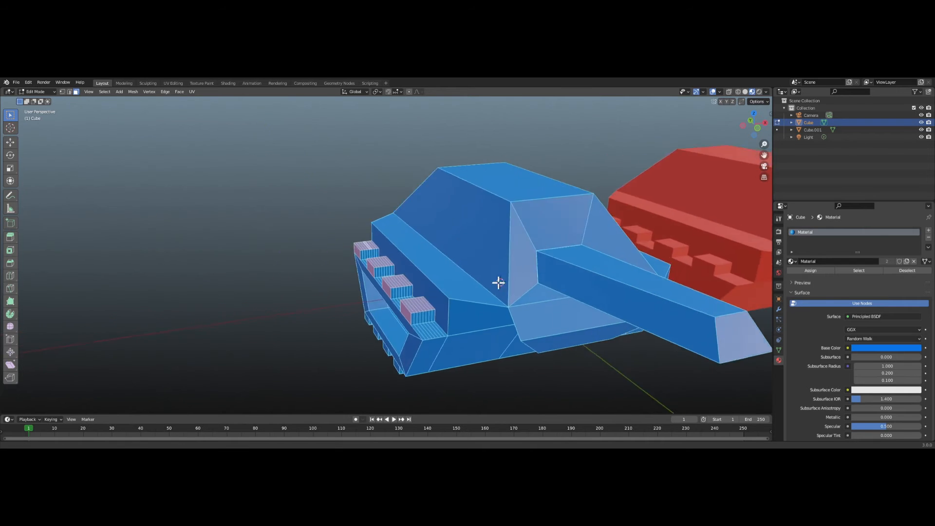
Select all the narrow top faces of the frontmost upper tread block on the blue tank and dissolve them into one face.
{"action": "left_click", "coordinate": [483, 296]}
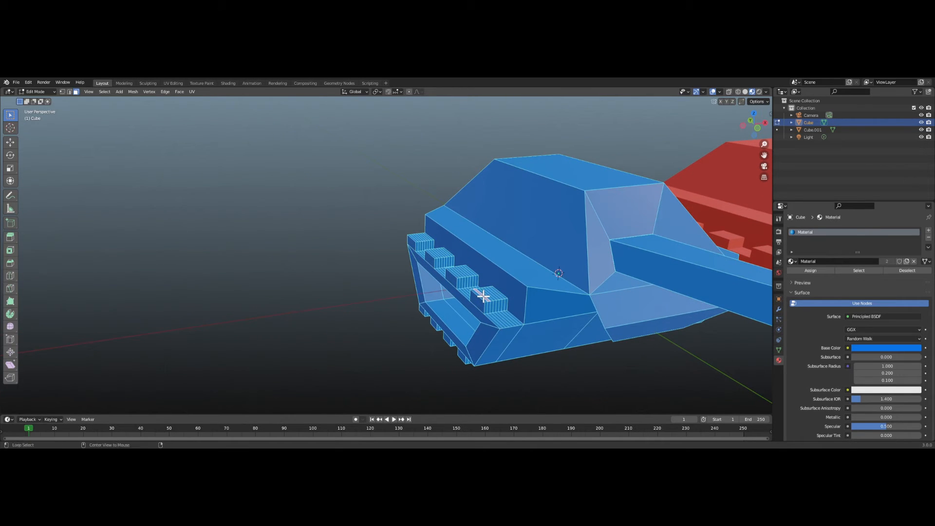
{"action": "left_click", "coordinate": [487, 293]}
{"action": "left_click", "coordinate": [497, 294]}
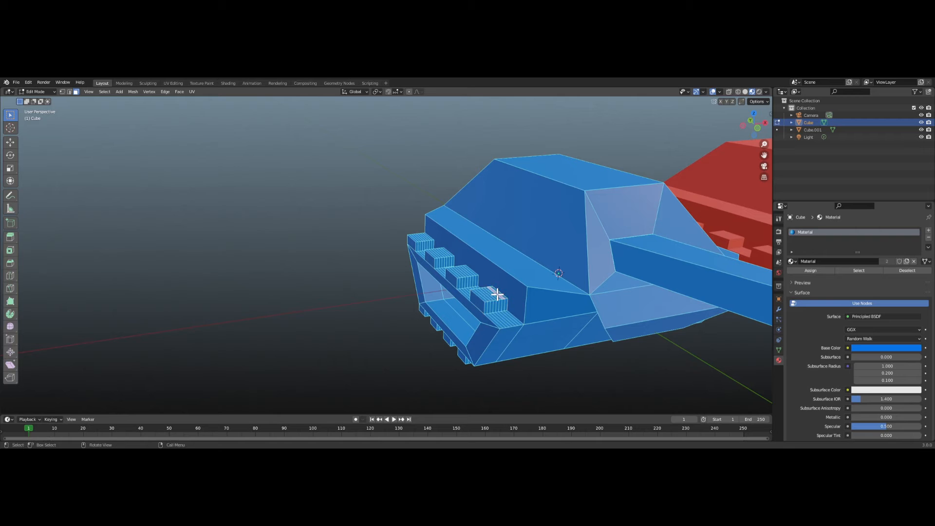
{"action": "scroll", "coordinate": [496, 294], "scroll_direction": "up", "scroll_amount": 4}
{"action": "middle_click_drag", "start_coordinate": [569, 299], "coordinate": [441, 268], "text": "shift"}
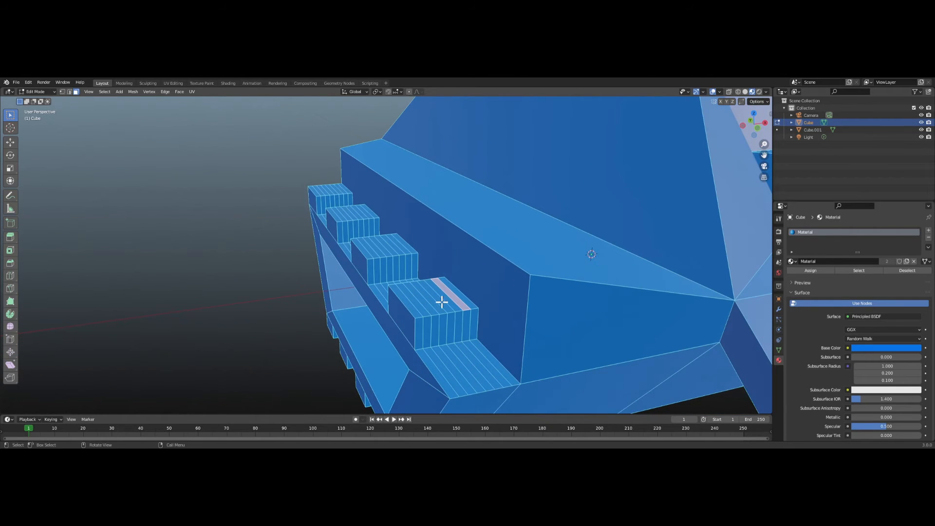
{"action": "left_click", "coordinate": [419, 310], "text": "shift"}
{"action": "left_click", "coordinate": [416, 311], "text": "shift"}
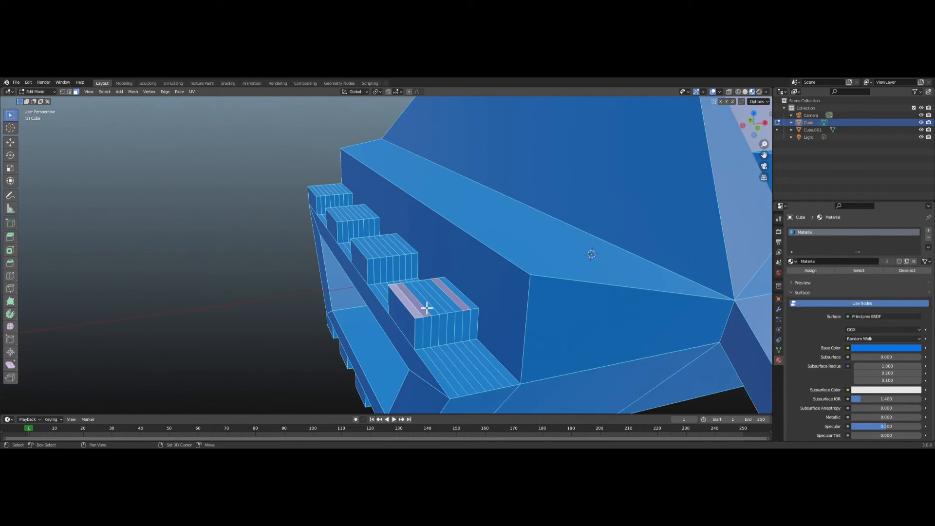
{"action": "left_click", "coordinate": [428, 307], "text": "shift"}
{"action": "left_click", "coordinate": [437, 307], "text": "shift"}
{"action": "left_click", "coordinate": [445, 307], "text": "shift"}
{"action": "left_click", "coordinate": [453, 306], "text": "shift"}
{"action": "left_click", "coordinate": [469, 302], "text": "shift"}
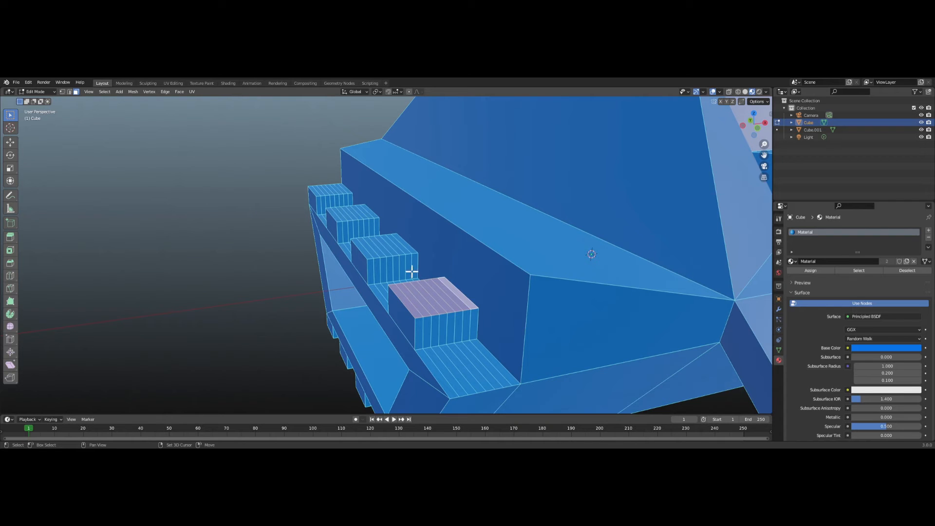
{"action": "right_click", "coordinate": [415, 291]}
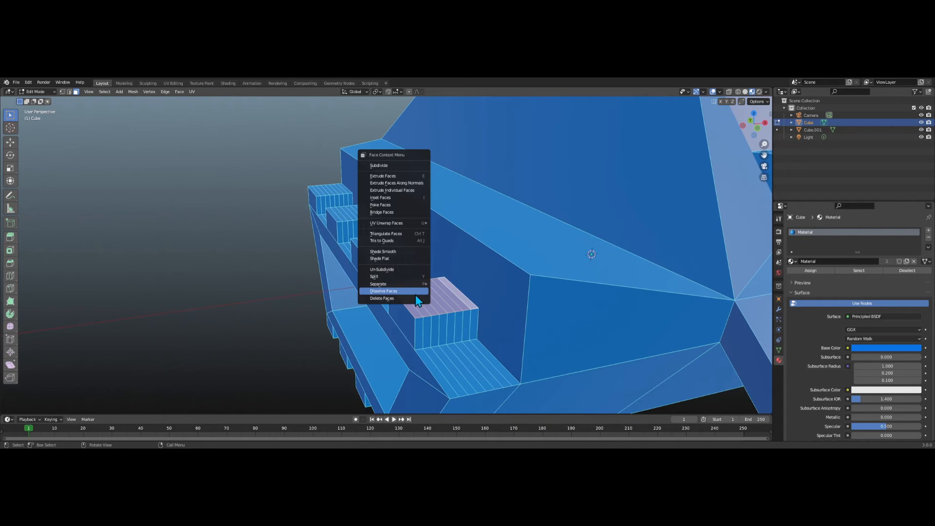
{"action": "left_click", "coordinate": [418, 295]}
Select all the narrow top faces of the second upper tread block from the front.
{"action": "left_click", "coordinate": [373, 251]}
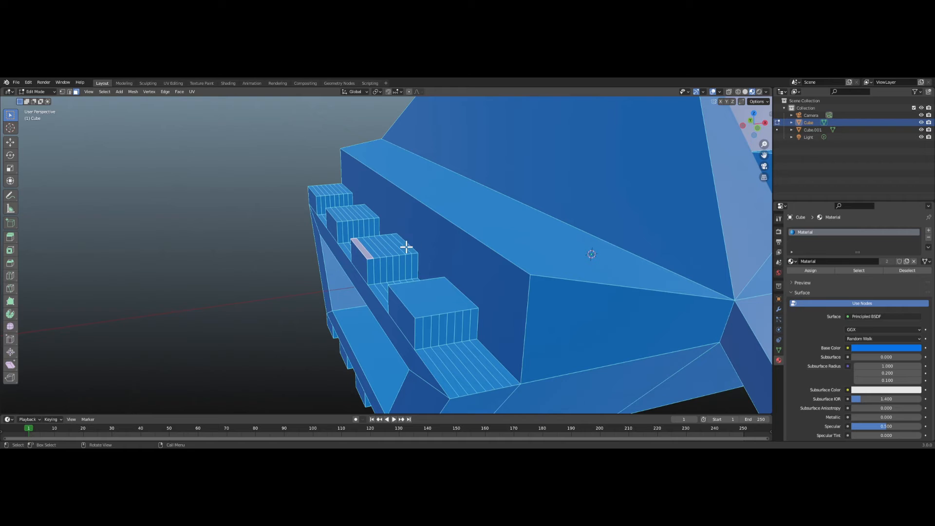
{"action": "left_click", "coordinate": [402, 246]}
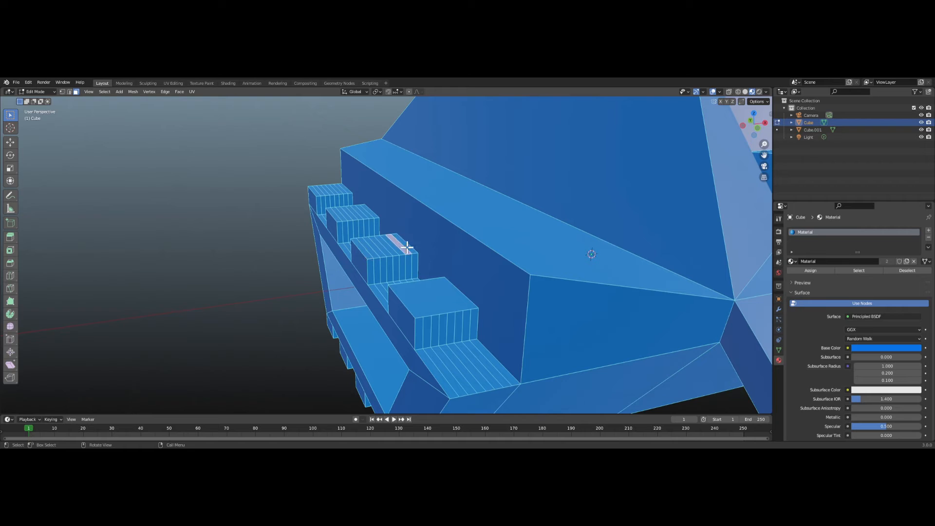
{"action": "left_click", "coordinate": [369, 253], "text": "shift"}
{"action": "left_click", "coordinate": [376, 250], "text": "shift"}
{"action": "left_click", "coordinate": [382, 249], "text": "shift"}
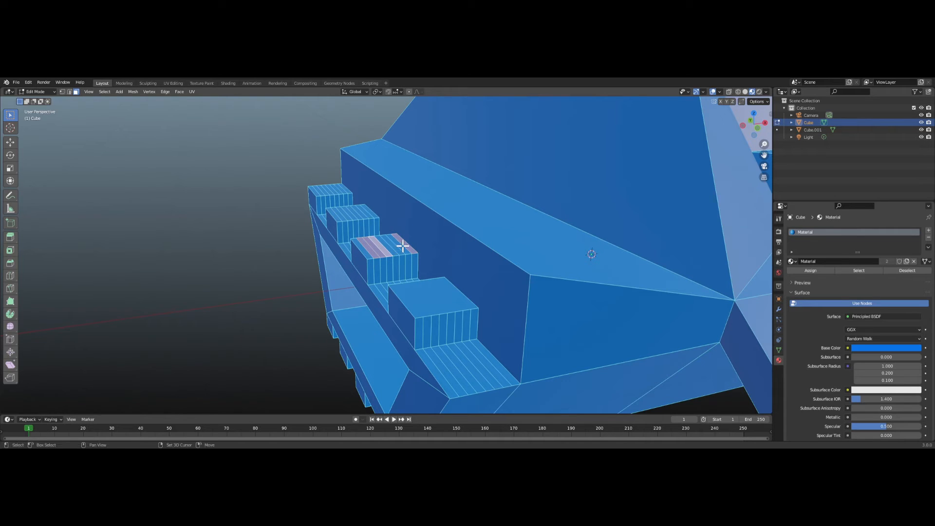
{"action": "left_click", "coordinate": [402, 248], "text": "shift"}
{"action": "left_click", "coordinate": [395, 248], "text": "shift"}
{"action": "left_click", "coordinate": [393, 249], "text": "shift"}
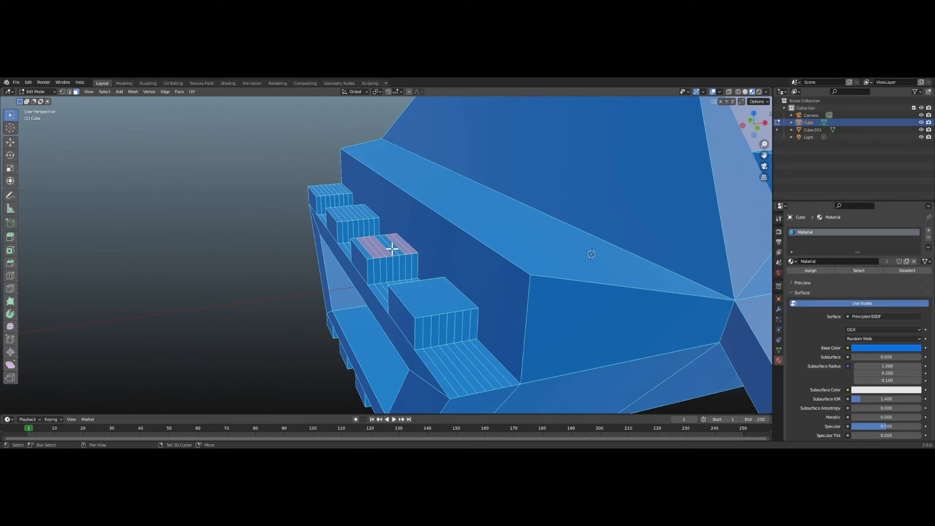
{"action": "left_click", "coordinate": [366, 254], "text": "shift"}
{"action": "left_click", "coordinate": [390, 249], "text": "shift"}
{"action": "left_click", "coordinate": [393, 248], "text": "shift"}
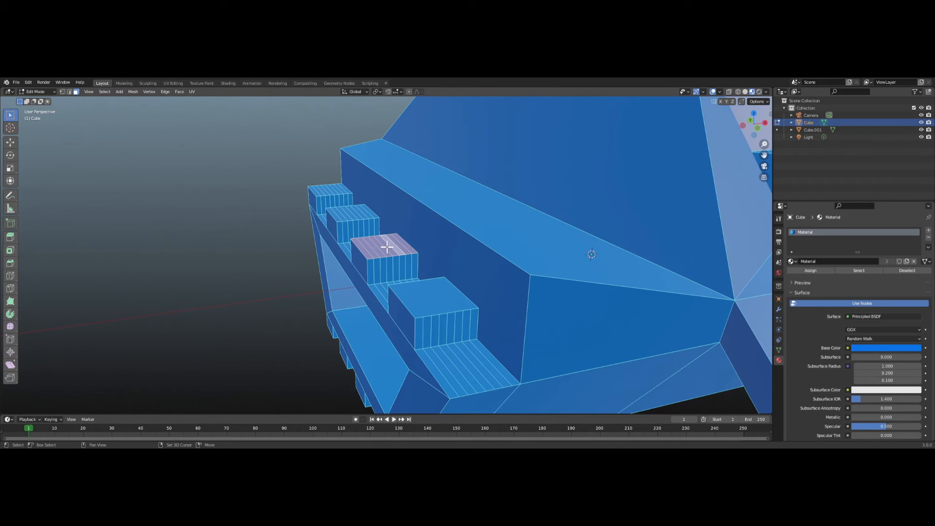
Add the third tread block's narrow top faces to the selection and dissolve the faces on both blocks.
{"action": "left_click", "coordinate": [334, 216], "text": "shift"}
{"action": "left_click", "coordinate": [345, 214], "text": "shift"}
{"action": "left_click", "coordinate": [361, 214], "text": "shift"}
{"action": "left_click", "coordinate": [370, 213], "text": "shift"}
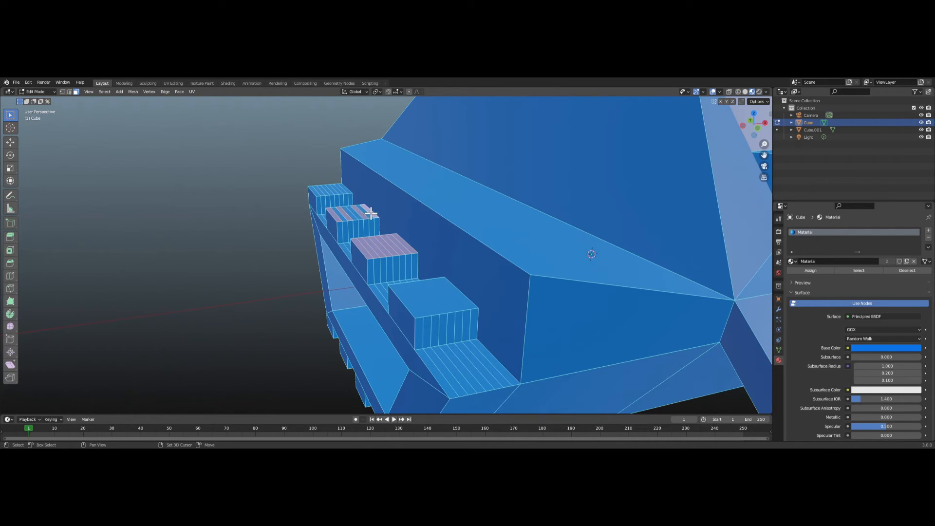
{"action": "left_click", "coordinate": [366, 214], "text": "shift"}
{"action": "left_click", "coordinate": [357, 215], "text": "shift"}
{"action": "left_click", "coordinate": [351, 215], "text": "shift"}
{"action": "left_click", "coordinate": [341, 217], "text": "shift"}
{"action": "left_click", "coordinate": [345, 217], "text": "shift"}
{"action": "right_click", "coordinate": [348, 215]}
{"action": "left_click", "coordinate": [356, 221]}
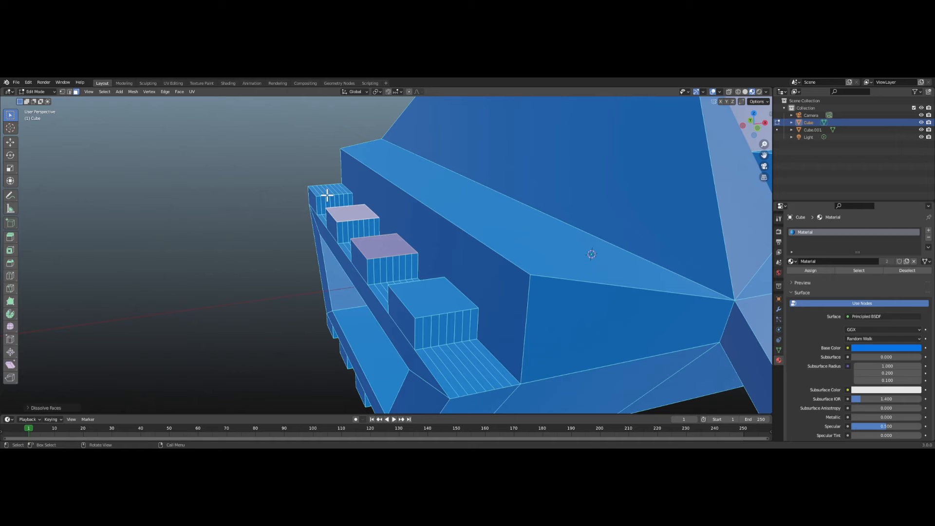
Clear the selection, select the narrow top faces of the rearmost upper tread block, and dissolve them into one face.
{"action": "left_click", "coordinate": [318, 191], "text": "shift"}
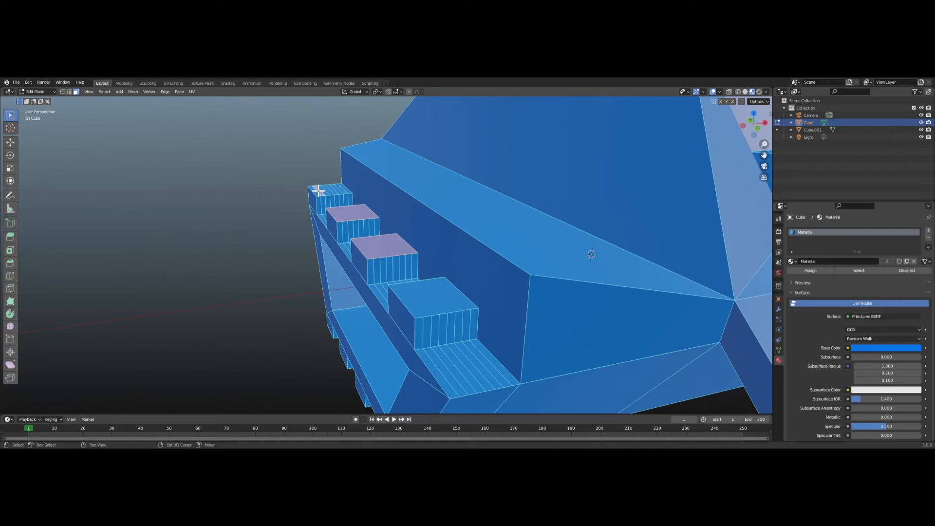
{"action": "key", "text": "alt+a"}
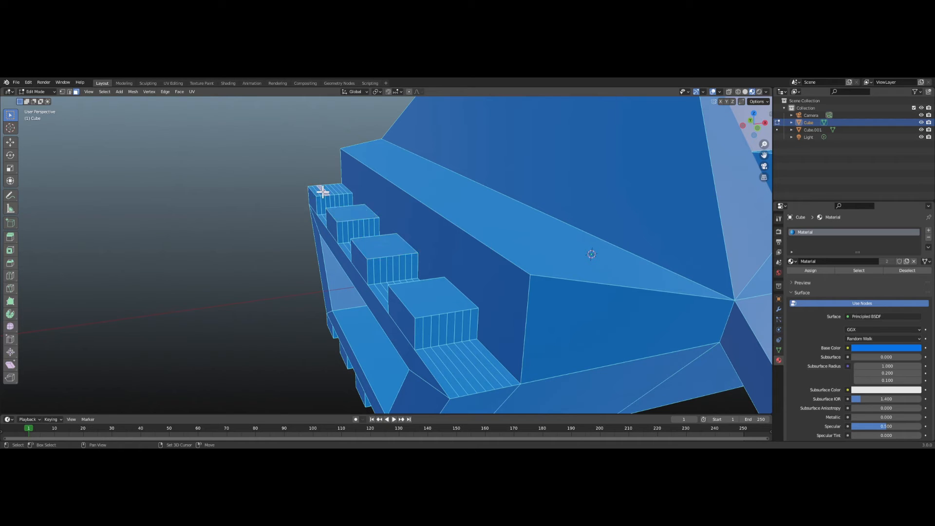
{"action": "left_click", "coordinate": [316, 194], "text": "shift"}
{"action": "left_click", "coordinate": [329, 193], "text": "shift"}
{"action": "left_click", "coordinate": [334, 192], "text": "shift"}
{"action": "left_click", "coordinate": [348, 191], "text": "shift"}
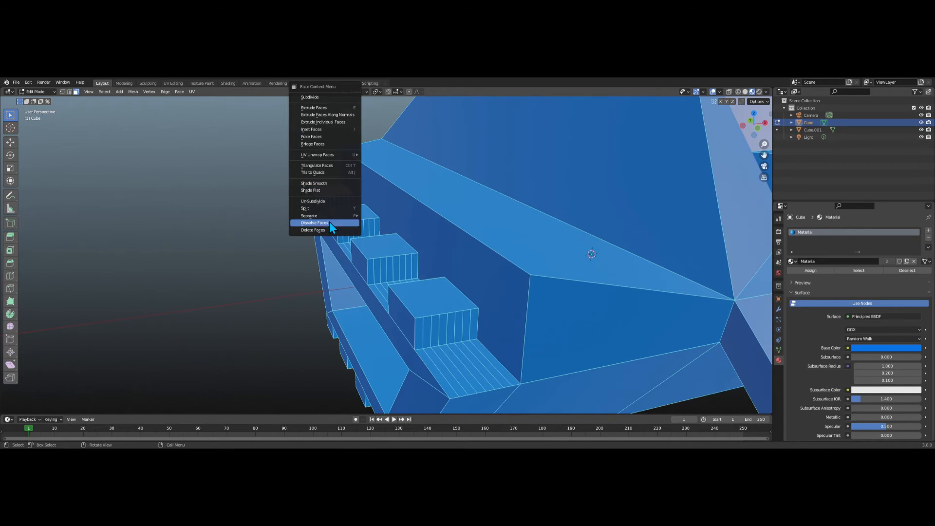
{"action": "left_click", "coordinate": [336, 223]}
Add a new material with an Emission surface in a second slot and assign it to the end face of the blue tank's barrel.
{"action": "middle_click_drag", "start_coordinate": [329, 221], "coordinate": [492, 226]}
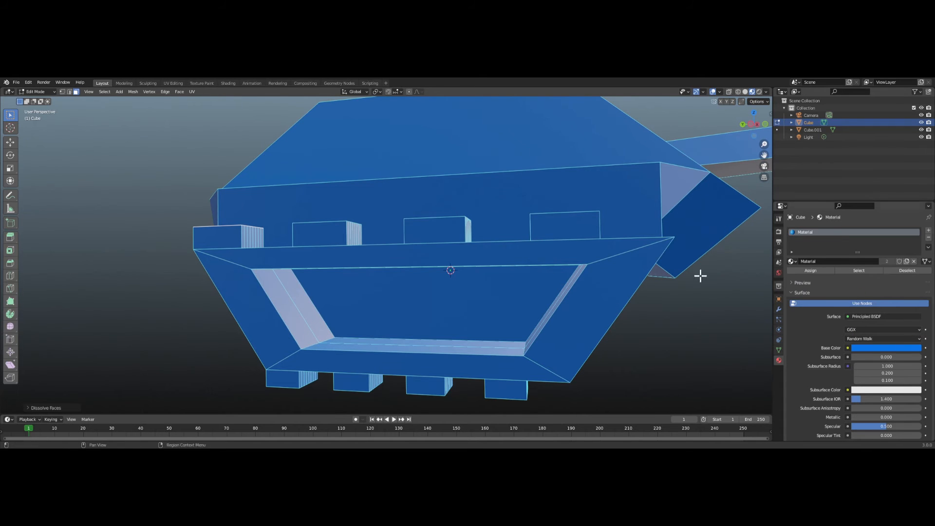
{"action": "middle_click_drag", "start_coordinate": [466, 254], "coordinate": [399, 238]}
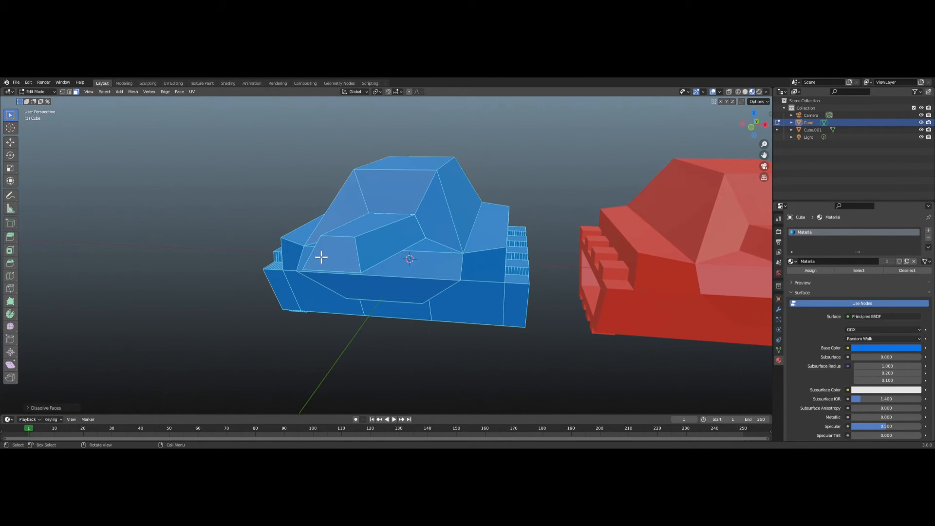
{"action": "left_click", "coordinate": [350, 265]}
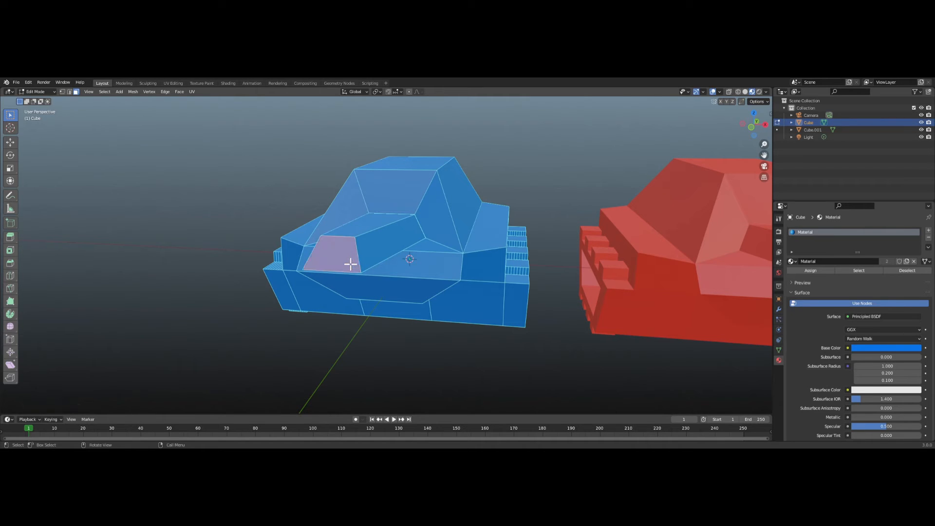
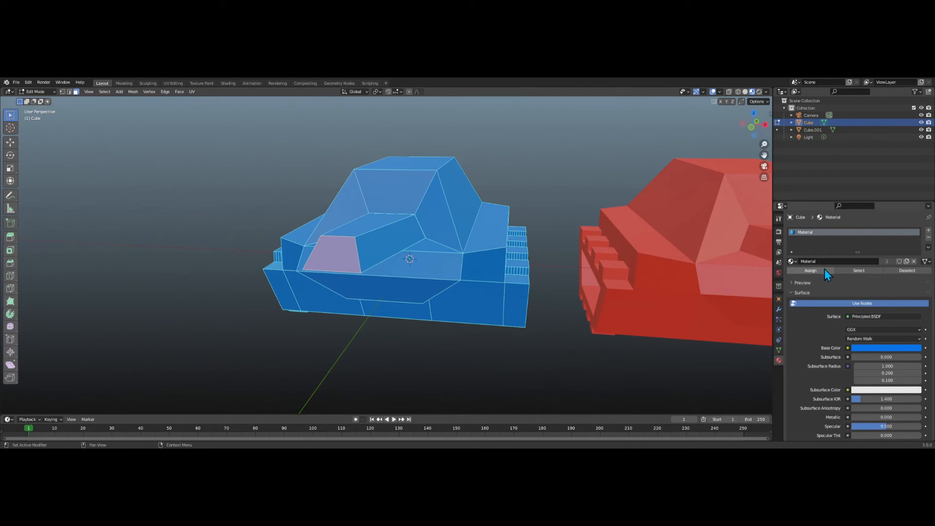
{"action": "left_click", "coordinate": [928, 230]}
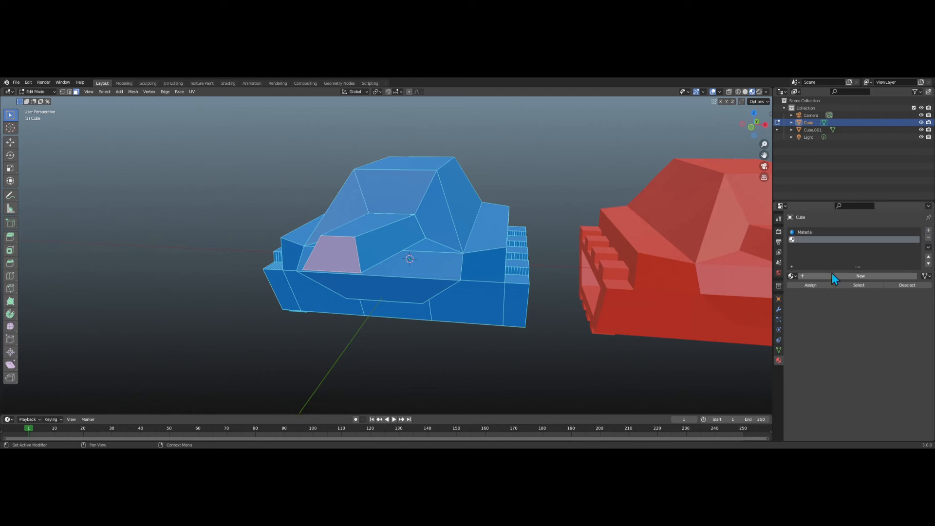
{"action": "left_click", "coordinate": [810, 278]}
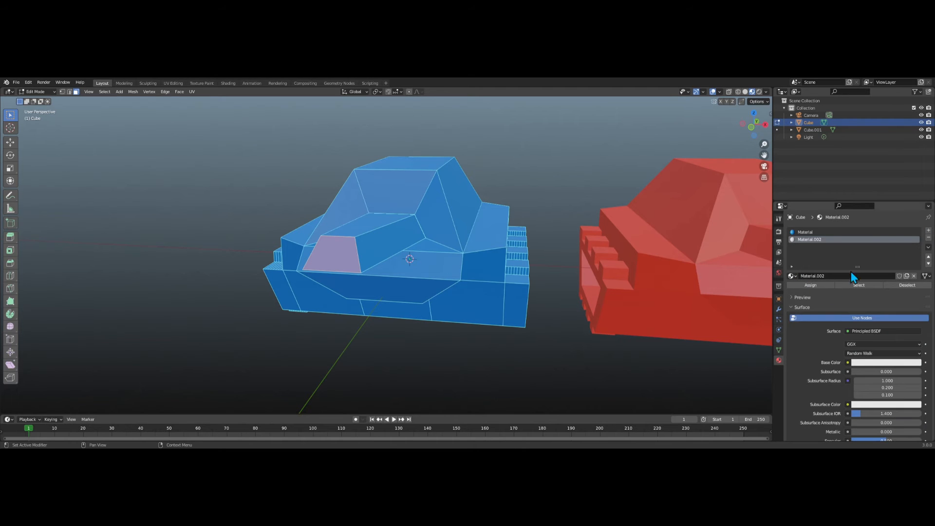
{"action": "left_click", "coordinate": [862, 332]}
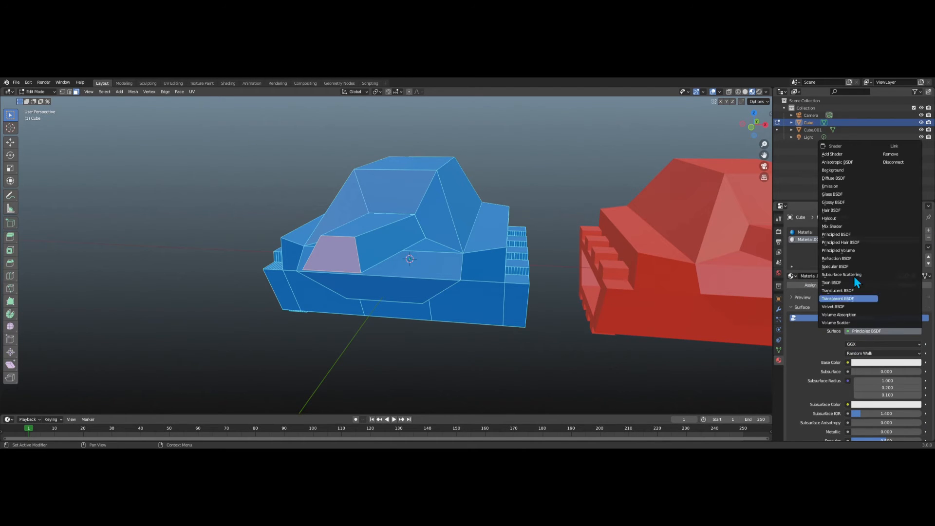
{"action": "left_click", "coordinate": [844, 187]}
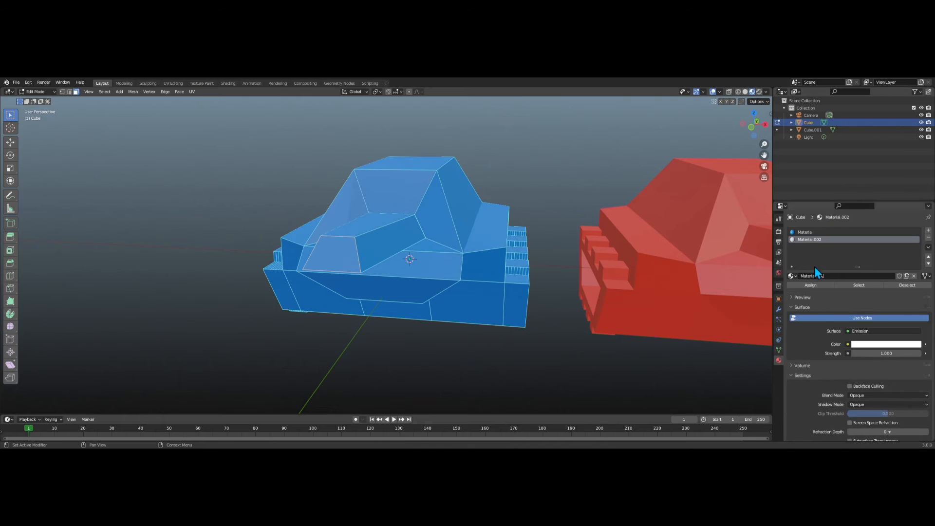
{"action": "left_click", "coordinate": [335, 257]}
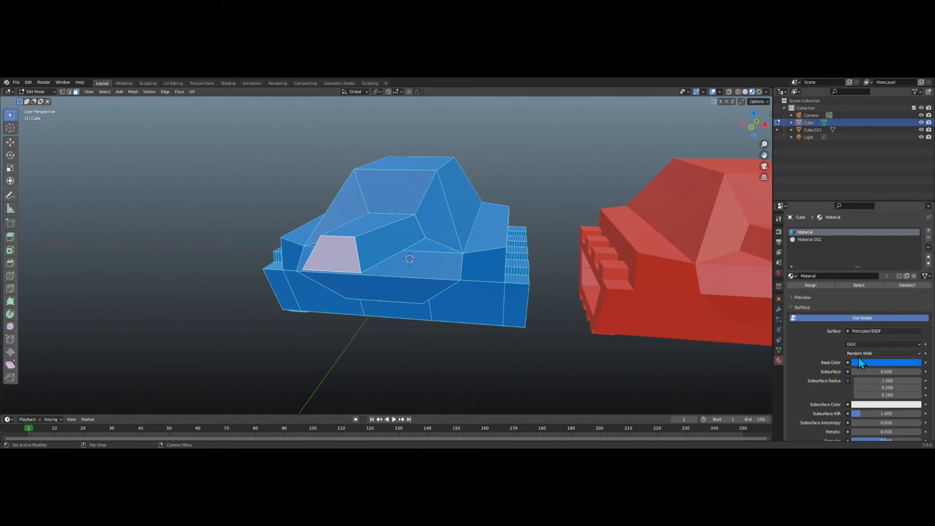
{"action": "left_click", "coordinate": [820, 239]}
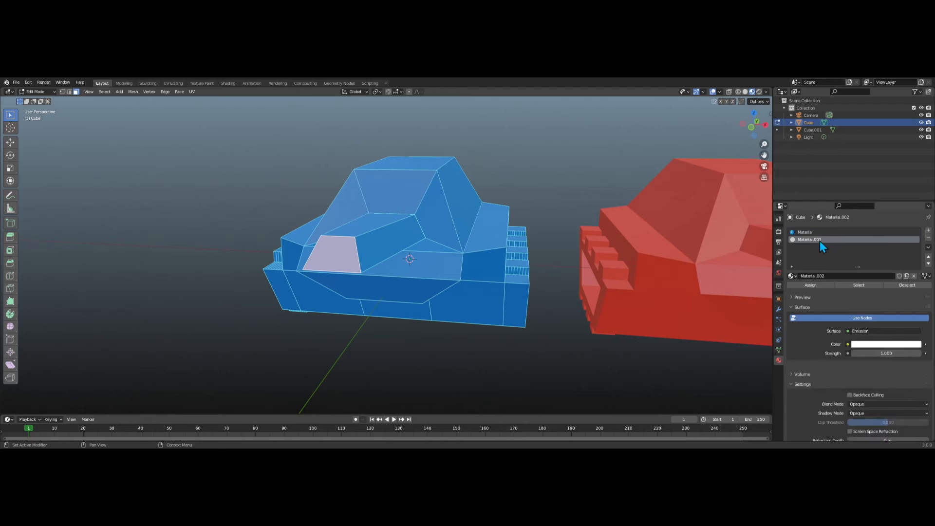
{"action": "left_click", "coordinate": [823, 284]}
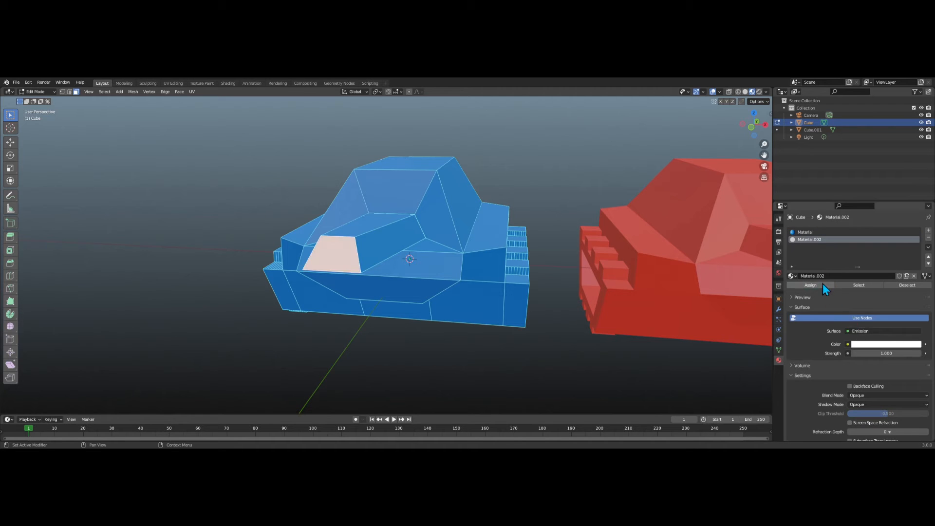
Set the barrel-end material's emission strength to 10 and enable Bloom in the render settings.
{"action": "left_click", "coordinate": [863, 351]}
{"action": "type", "text": "1.0"}
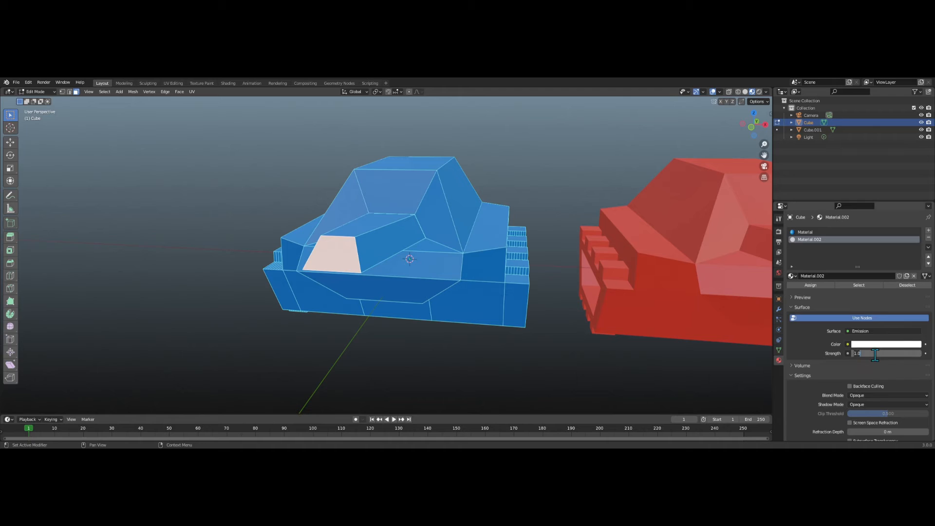
{"action": "key", "text": "BackSpace"}
{"action": "key", "text": "BackSpace"}
{"action": "type", "text": "0"}
{"action": "key", "text": "Return"}
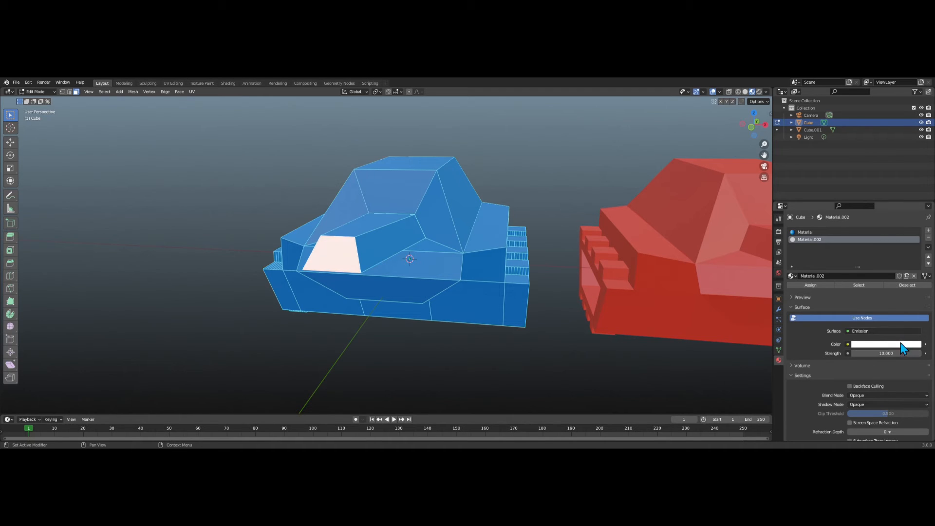
{"action": "left_click", "coordinate": [779, 233]}
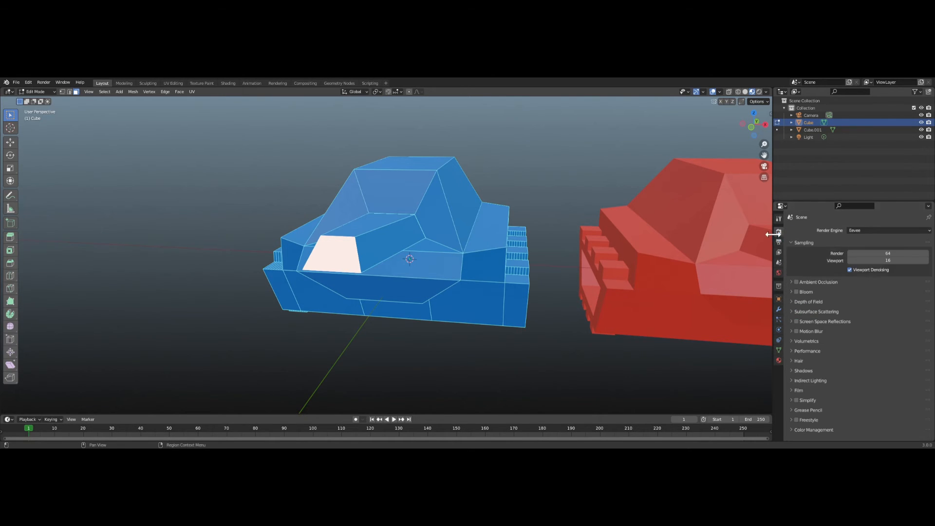
{"action": "left_click", "coordinate": [797, 292]}
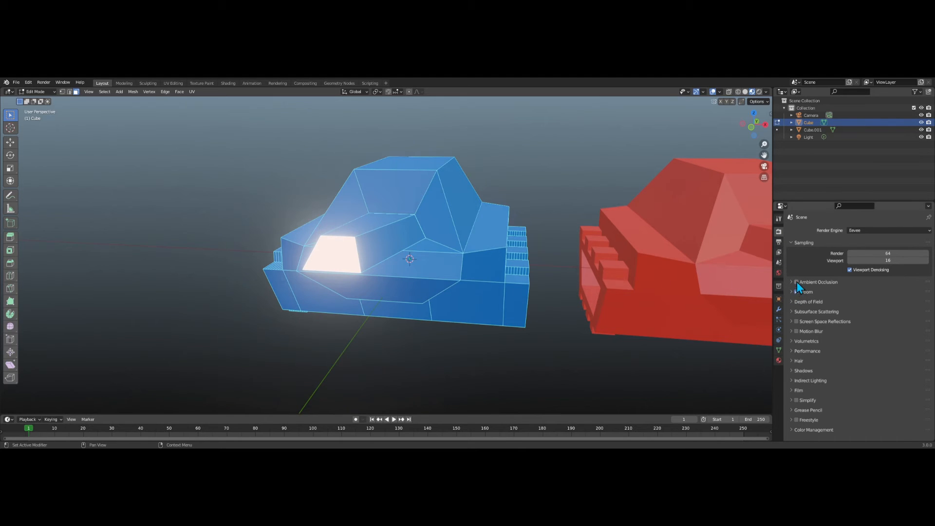
Try Ambient Occlusion in the render settings, and turn it off again.
{"action": "left_click", "coordinate": [797, 282]}
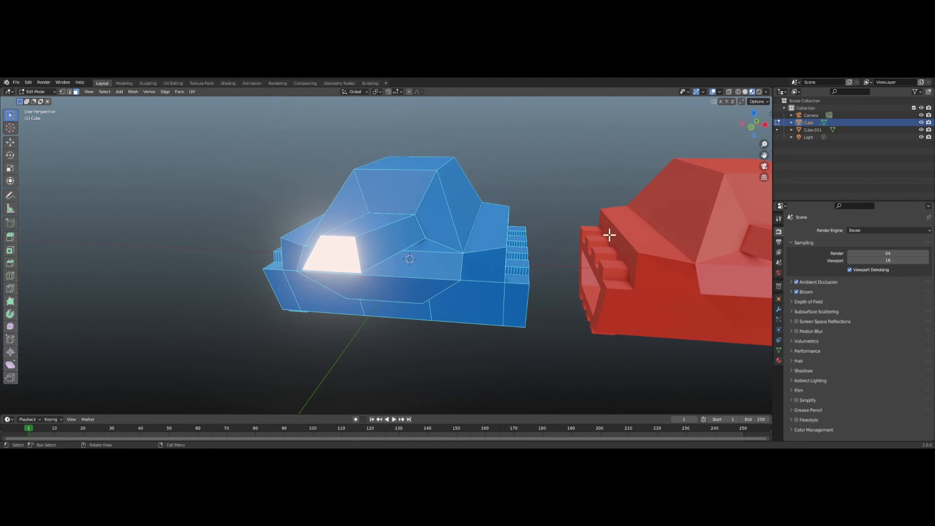
{"action": "middle_click_drag", "start_coordinate": [610, 235], "coordinate": [461, 244]}
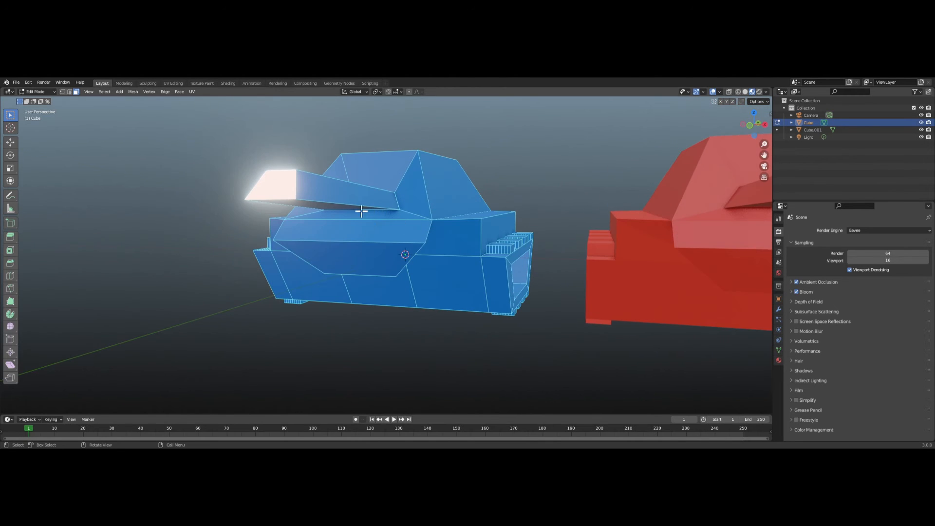
{"action": "left_click", "coordinate": [796, 282]}
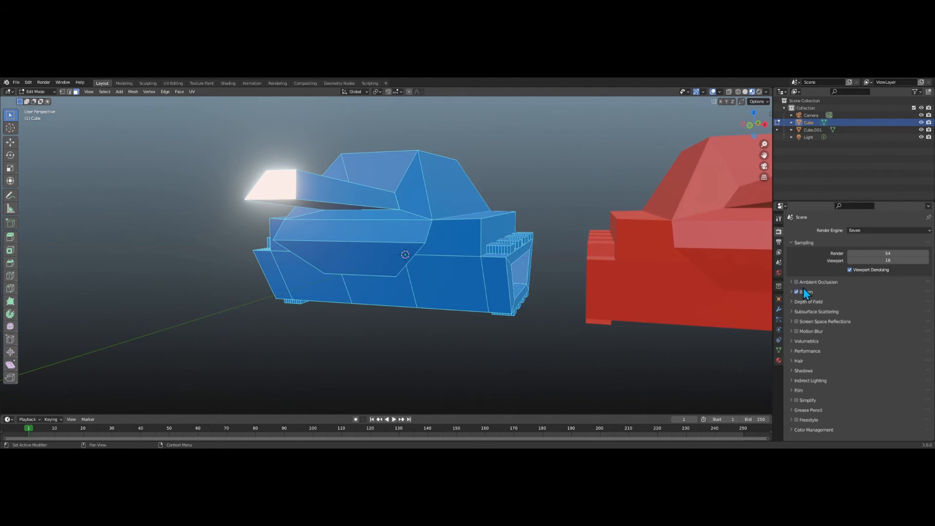
{"action": "scroll", "coordinate": [403, 238], "scroll_direction": "up", "scroll_amount": 2}
{"action": "scroll", "coordinate": [403, 237], "scroll_direction": "up", "scroll_amount": 1}
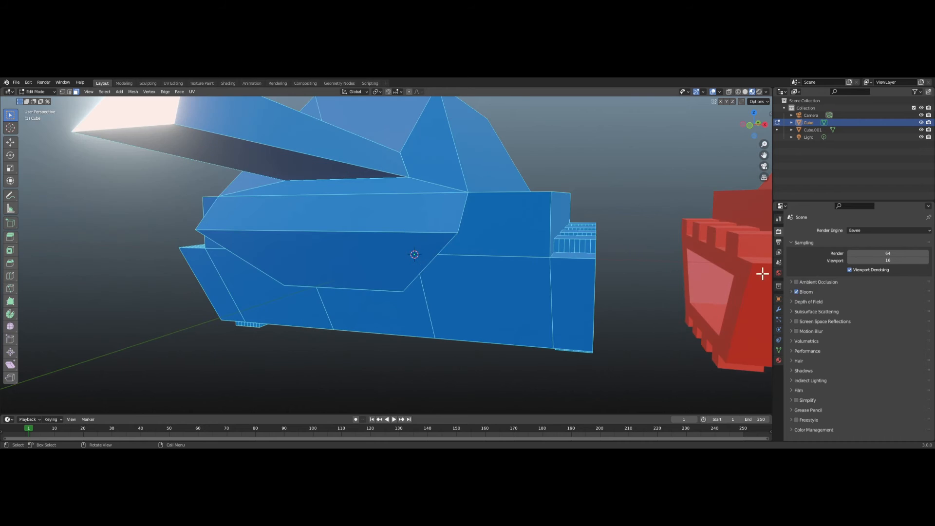
Expand the Ambient Occlusion settings, toggle the effect to compare the blue tank's shading, and leave it enabled.
{"action": "left_click", "coordinate": [792, 282]}
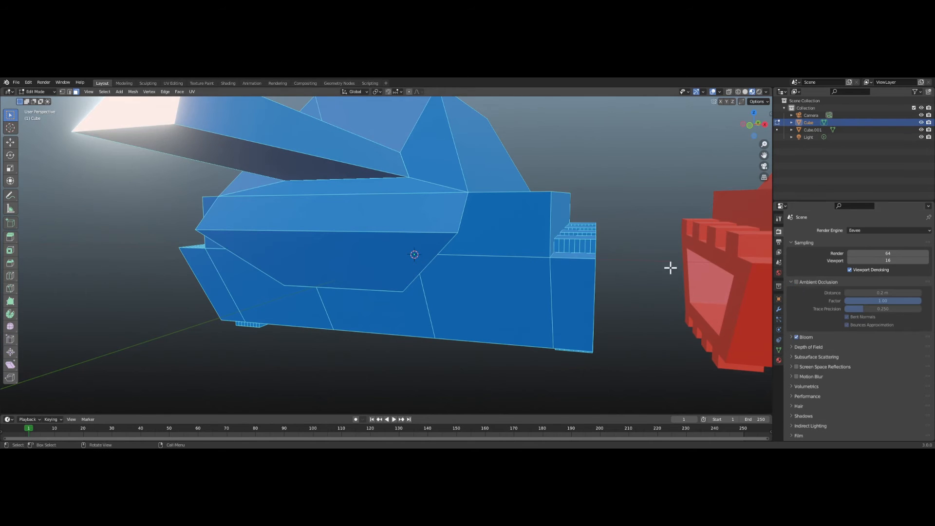
{"action": "left_click", "coordinate": [796, 282]}
{"action": "mouse_move", "coordinate": [373, 183]}
{"action": "middle_mouse_down"}
{"action": "mouse_move", "coordinate": [396, 190]}
{"action": "mouse_move", "coordinate": [371, 181]}
{"action": "mouse_move", "coordinate": [381, 195]}
{"action": "middle_mouse_up"}
{"action": "left_click", "coordinate": [796, 282]}
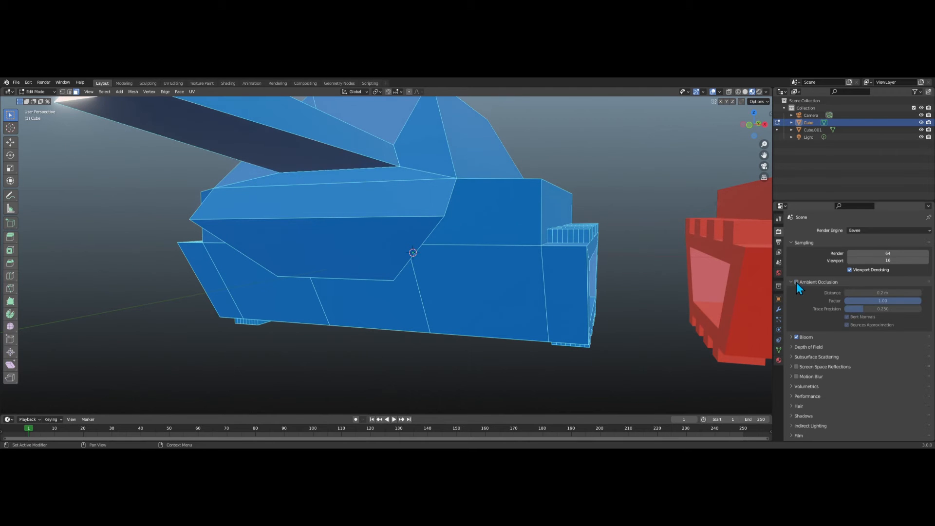
{"action": "left_click", "coordinate": [796, 282]}
{"action": "left_click", "coordinate": [796, 282]}
{"action": "left_click", "coordinate": [797, 282]}
{"action": "scroll", "coordinate": [487, 221], "scroll_direction": "down", "scroll_amount": 5}
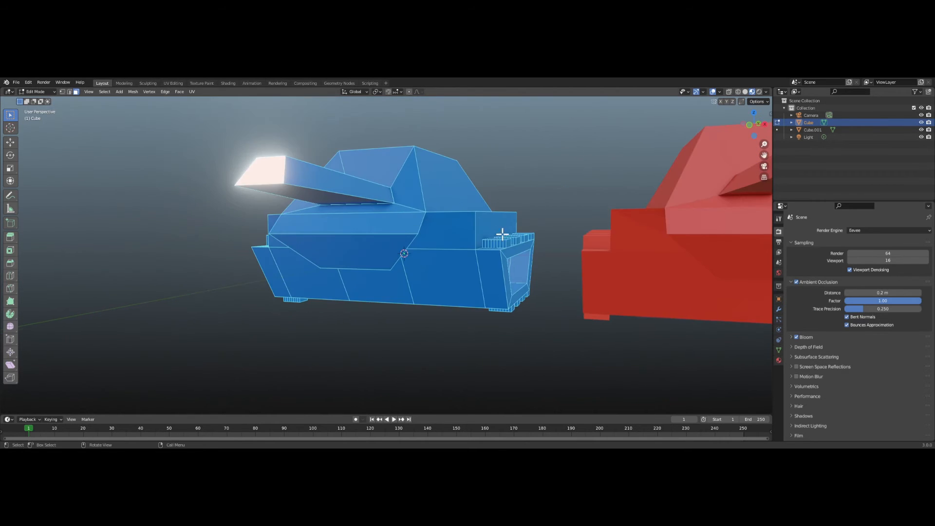
{"action": "middle_click_drag", "start_coordinate": [502, 236], "coordinate": [455, 242]}
{"action": "scroll", "coordinate": [453, 245], "scroll_direction": "down", "scroll_amount": 3}
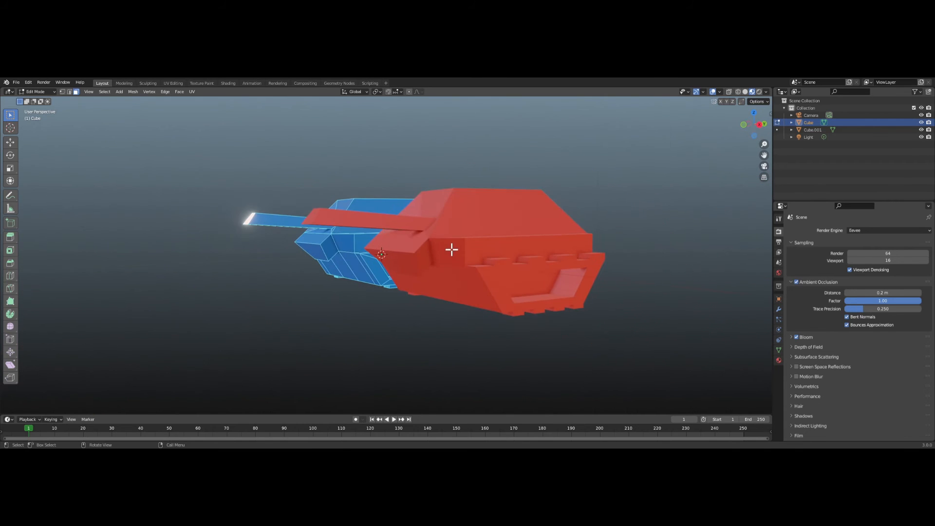
{"action": "middle_click_drag", "start_coordinate": [551, 263], "coordinate": [461, 235]}
Return to Object Mode and delete the old red tank.
{"action": "key", "text": "Tab"}
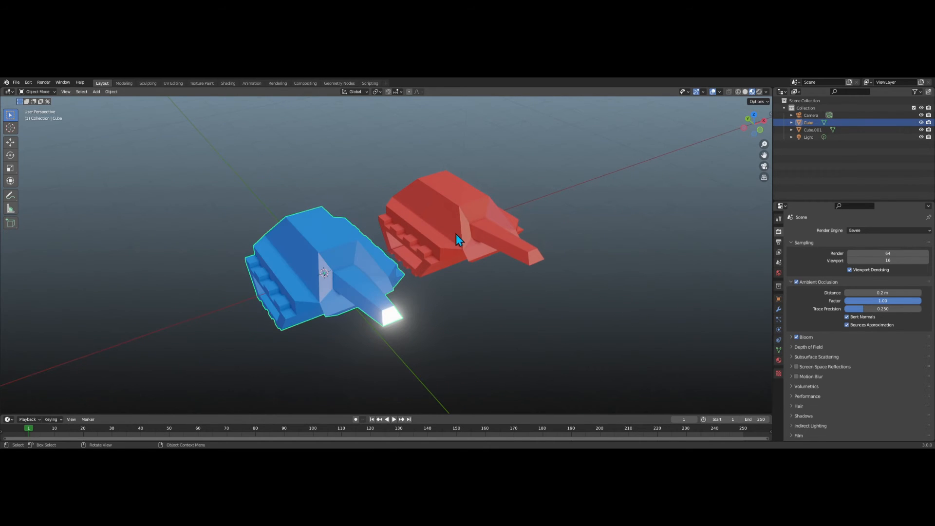
{"action": "left_click", "coordinate": [468, 240]}
{"action": "key", "text": "Tab"}
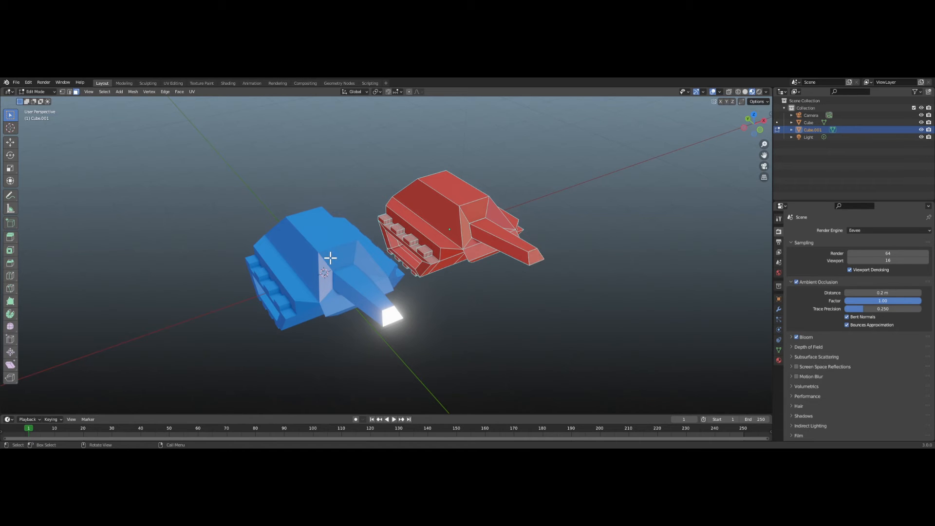
{"action": "key", "text": "Tab"}
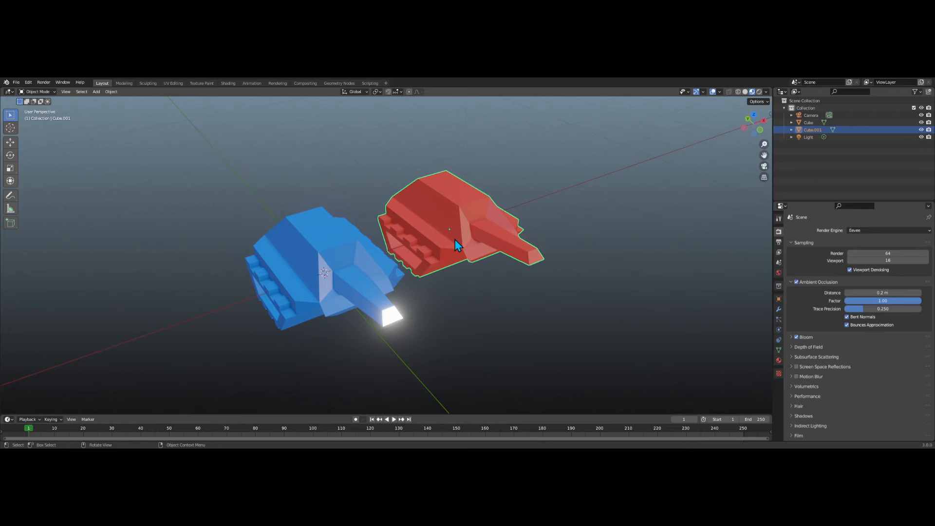
{"action": "key", "text": "Delete"}
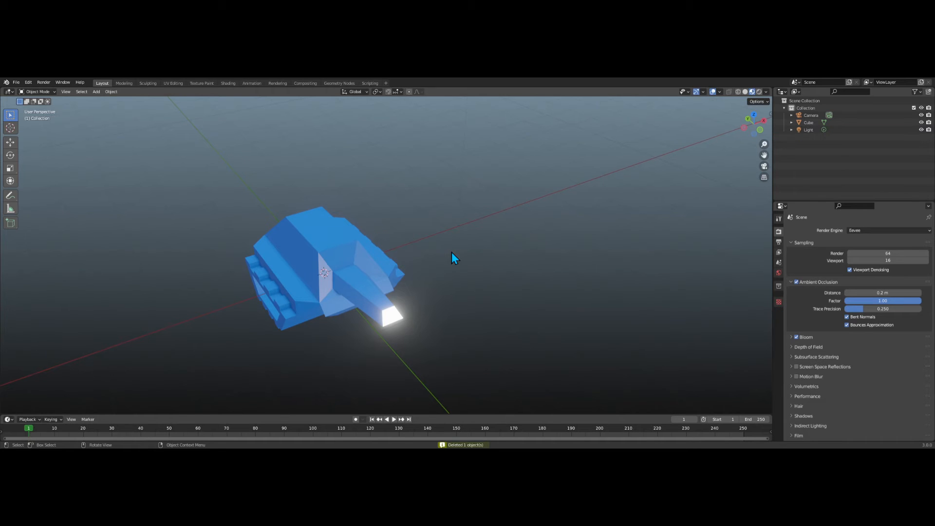
Duplicate the blue tank and place the copy beside it, where the red tank stood.
{"action": "left_click", "coordinate": [380, 257]}
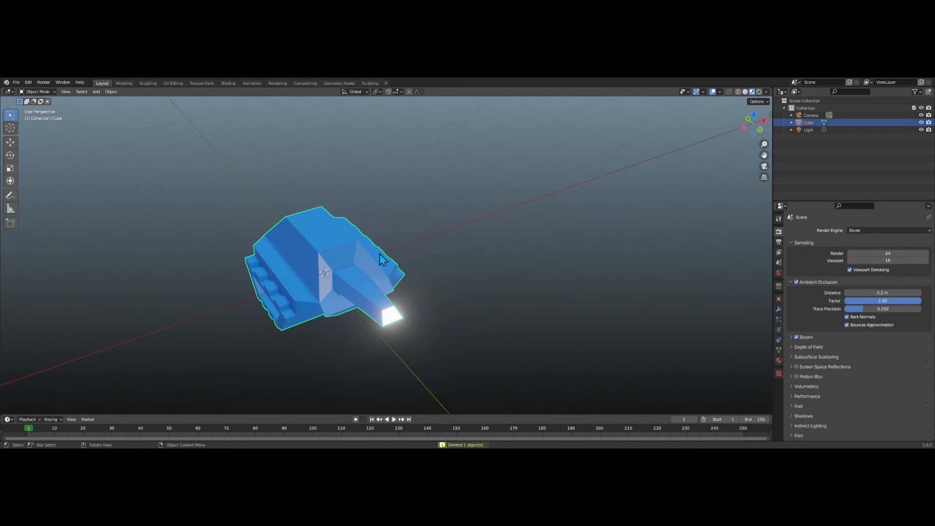
{"action": "key", "text": "shift+d"}
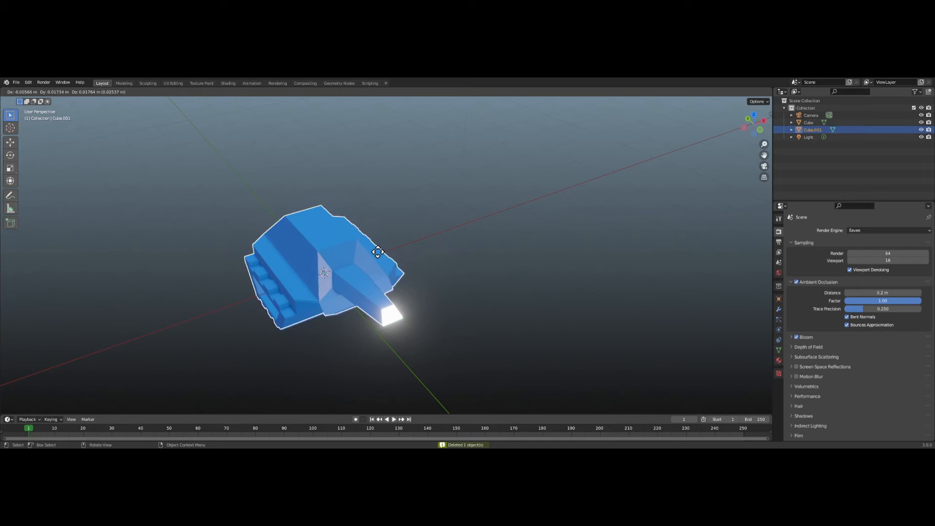
{"action": "left_click", "coordinate": [437, 234]}
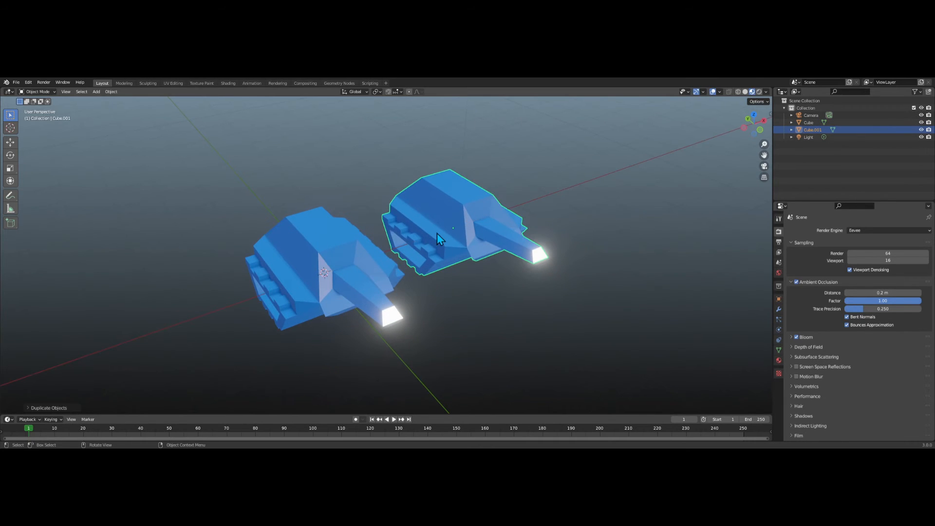
Make the copied tank's body red by replacing the material in its first slot with Material.001.
{"action": "left_click", "coordinate": [437, 233]}
{"action": "key", "text": "Tab"}
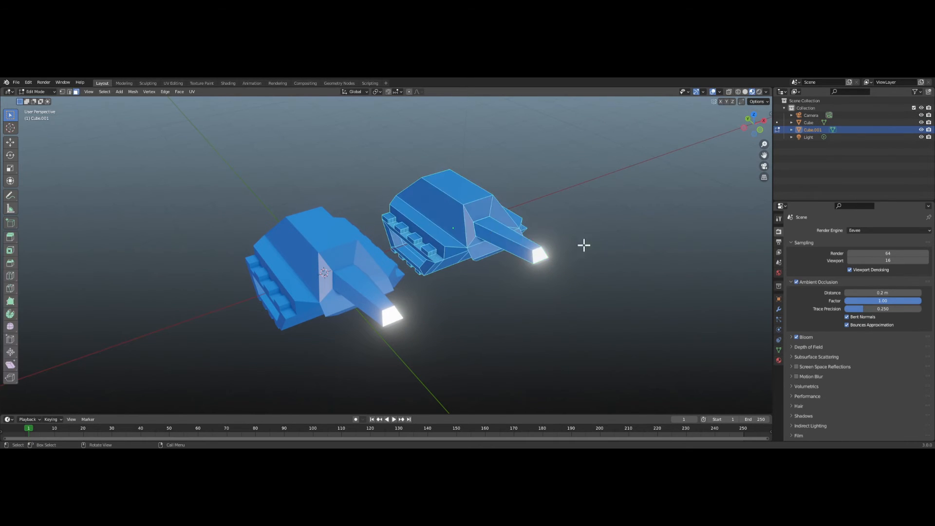
{"action": "left_click", "coordinate": [779, 360]}
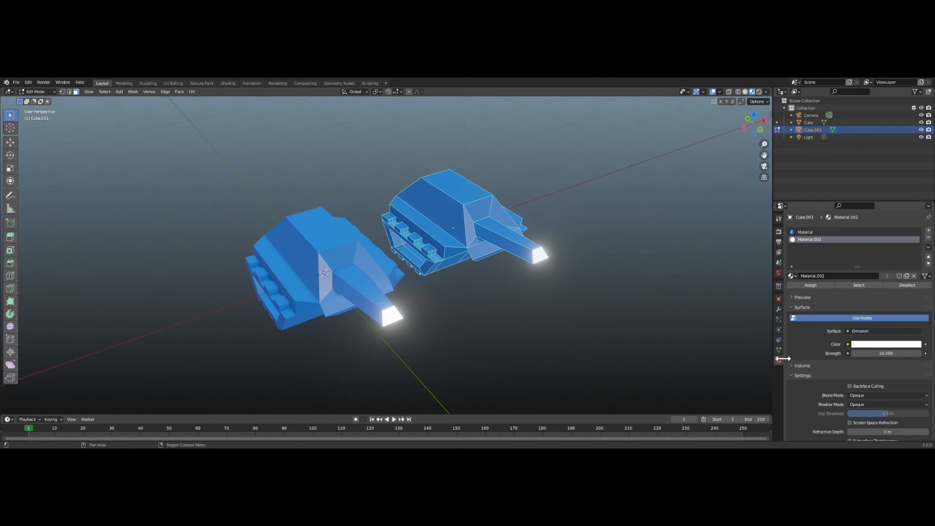
{"action": "left_click", "coordinate": [823, 233]}
{"action": "left_click", "coordinate": [796, 276]}
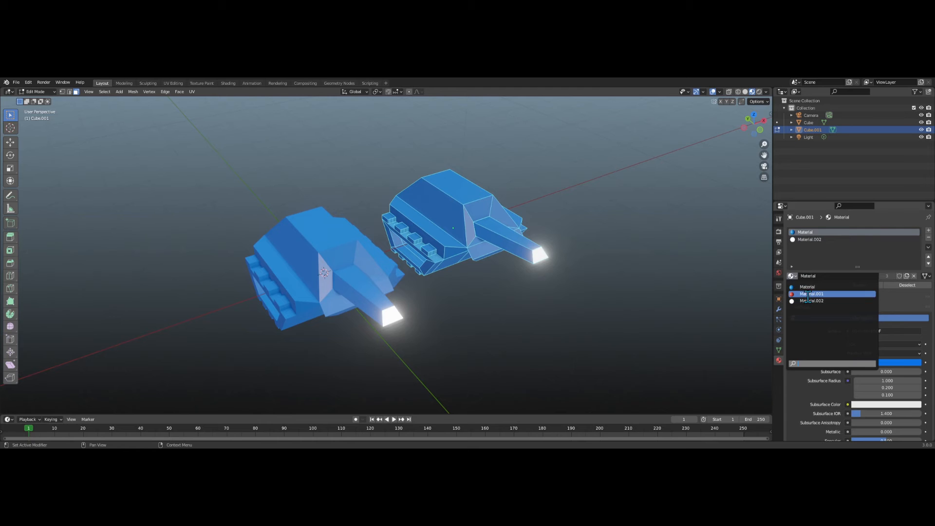
{"action": "left_click", "coordinate": [807, 294]}
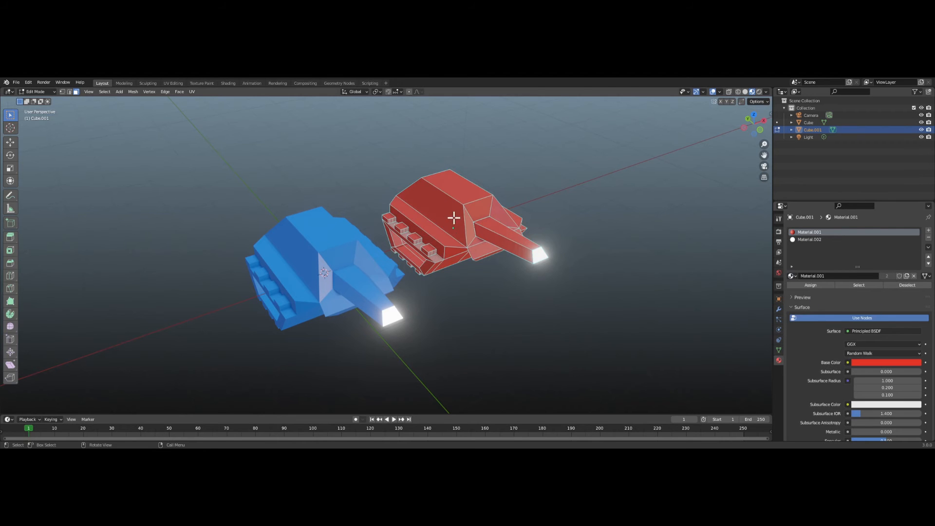
{"action": "middle_click_drag", "start_coordinate": [453, 217], "coordinate": [382, 211]}
{"action": "scroll", "coordinate": [383, 240], "scroll_direction": "up", "scroll_amount": 4}
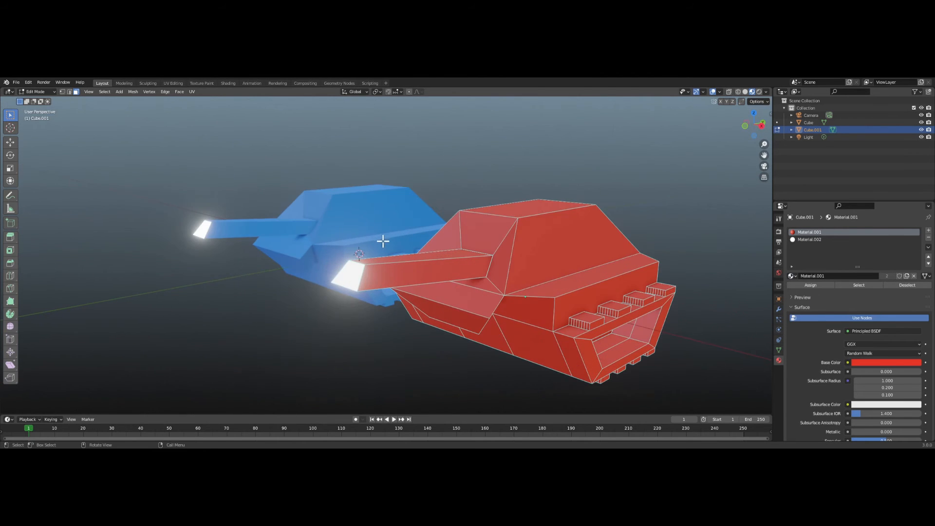
{"action": "scroll", "coordinate": [445, 283], "scroll_direction": "down", "scroll_amount": 2}
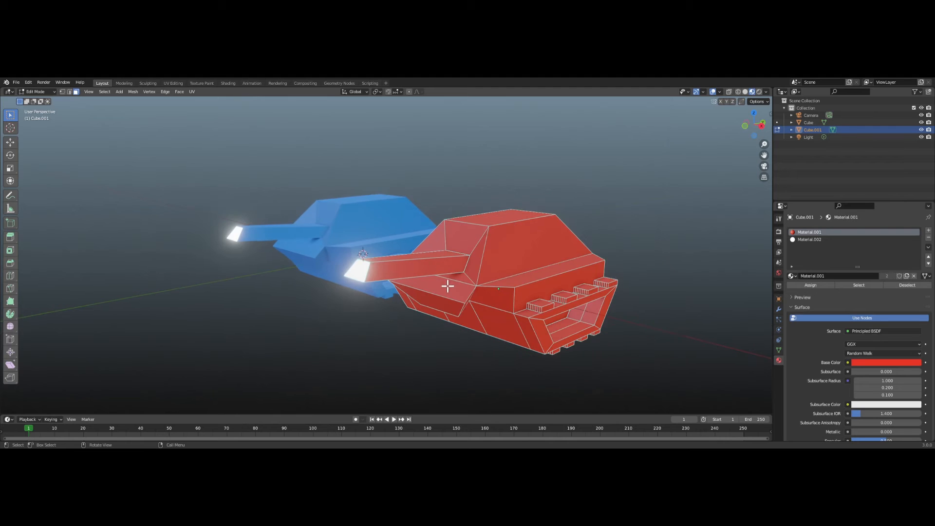
{"action": "middle_click_drag", "start_coordinate": [453, 279], "coordinate": [466, 280]}
Create a linked duplicate of the red tank in Object Mode and place it about 2.5 m away along the X axis.
{"action": "left_click", "coordinate": [499, 261]}
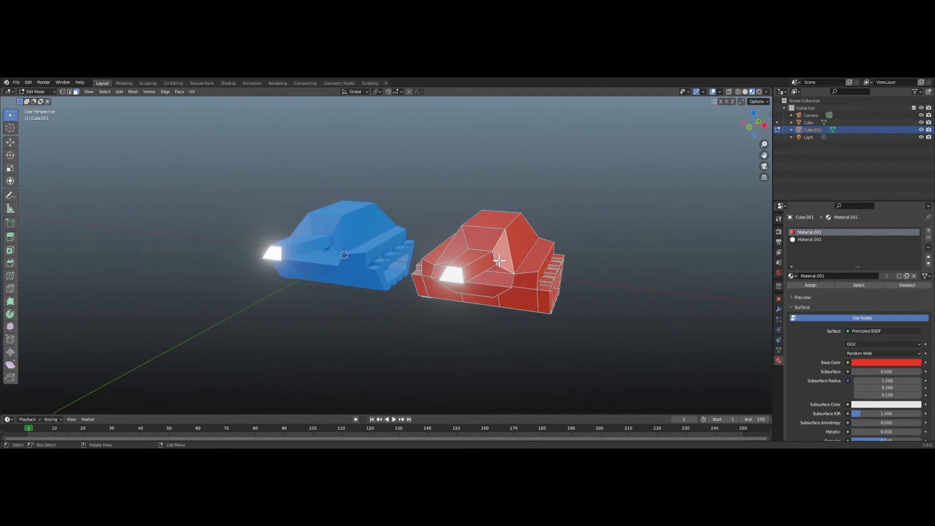
{"action": "key", "text": "Tab"}
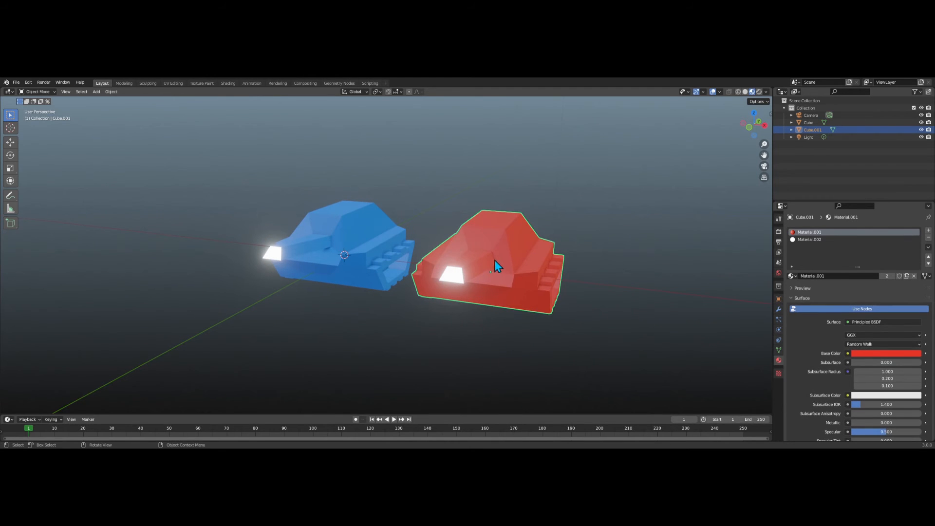
{"action": "key", "text": "shift+d"}
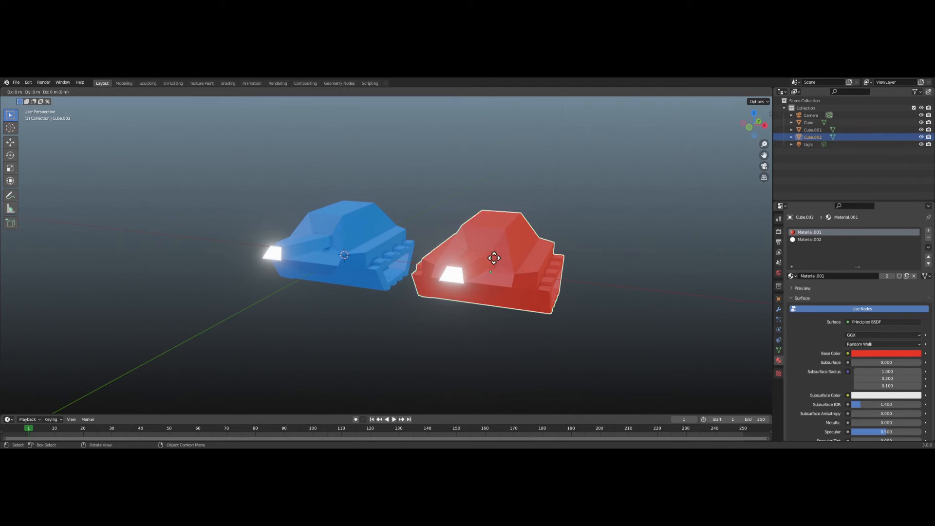
{"action": "key", "text": "x"}
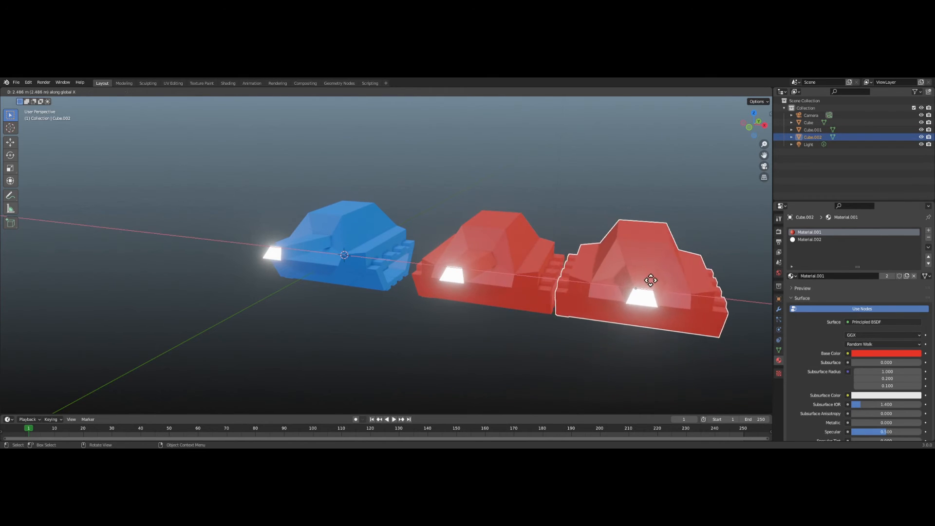
{"action": "left_click", "coordinate": [651, 286]}
{"action": "scroll", "coordinate": [580, 271], "scroll_direction": "down", "scroll_amount": 2}
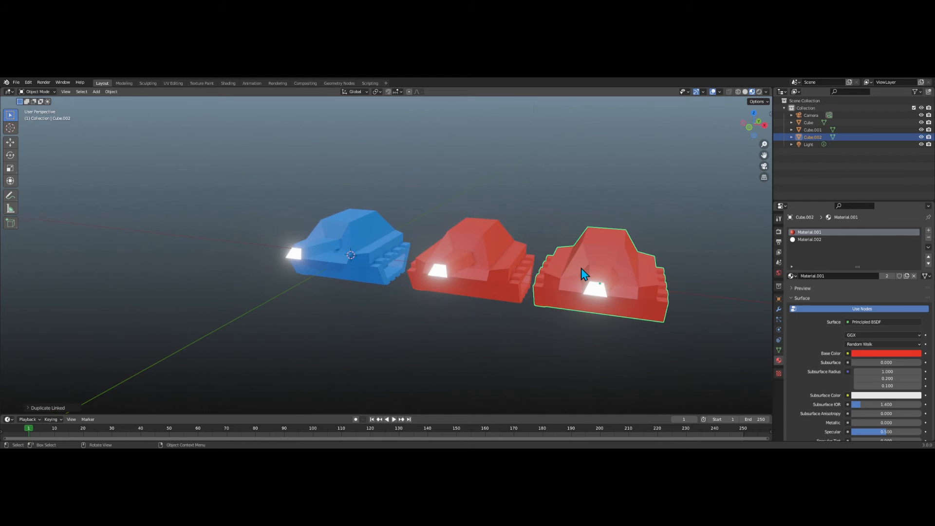
Edit the first red tank's mesh and assign the emissive Material.002 to the inset window face at the turret's rear.
{"action": "left_click", "coordinate": [487, 267]}
{"action": "key", "text": "Tab"}
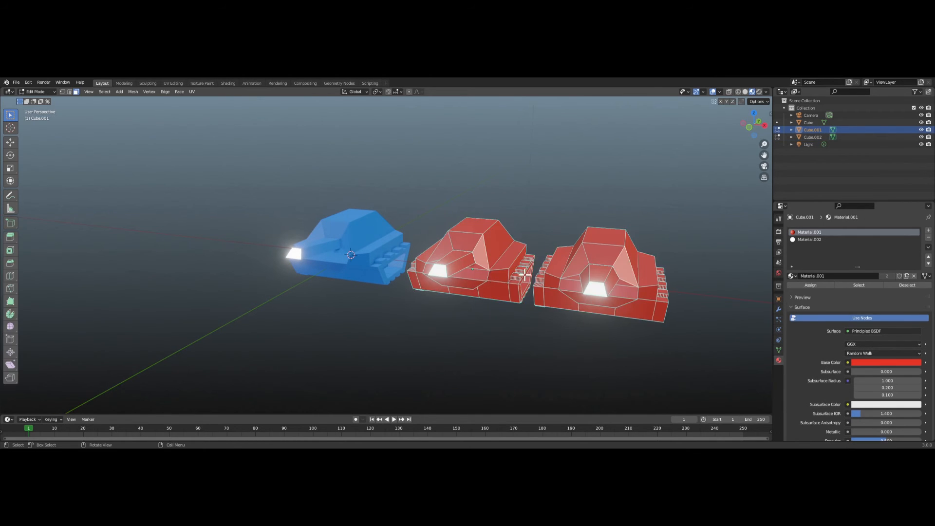
{"action": "scroll", "coordinate": [531, 274], "scroll_direction": "up", "scroll_amount": 3}
{"action": "middle_click_drag", "start_coordinate": [531, 275], "coordinate": [417, 244]}
{"action": "left_click", "coordinate": [400, 241]}
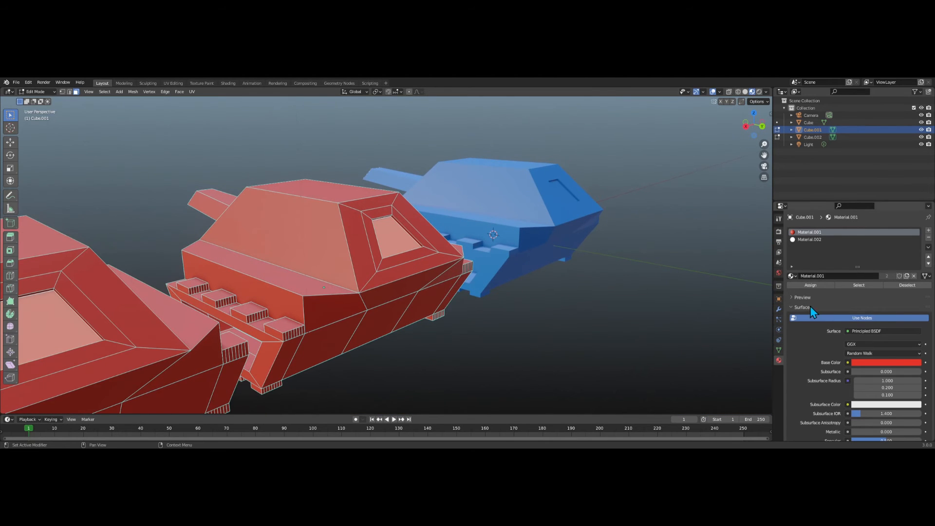
{"action": "left_click", "coordinate": [813, 241]}
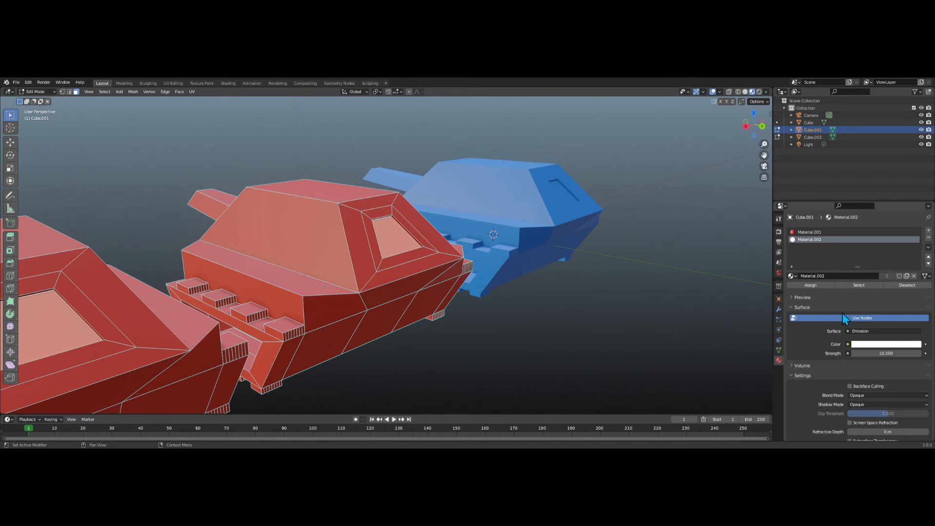
{"action": "left_click", "coordinate": [810, 286]}
{"action": "middle_click_drag", "start_coordinate": [341, 292], "coordinate": [417, 271]}
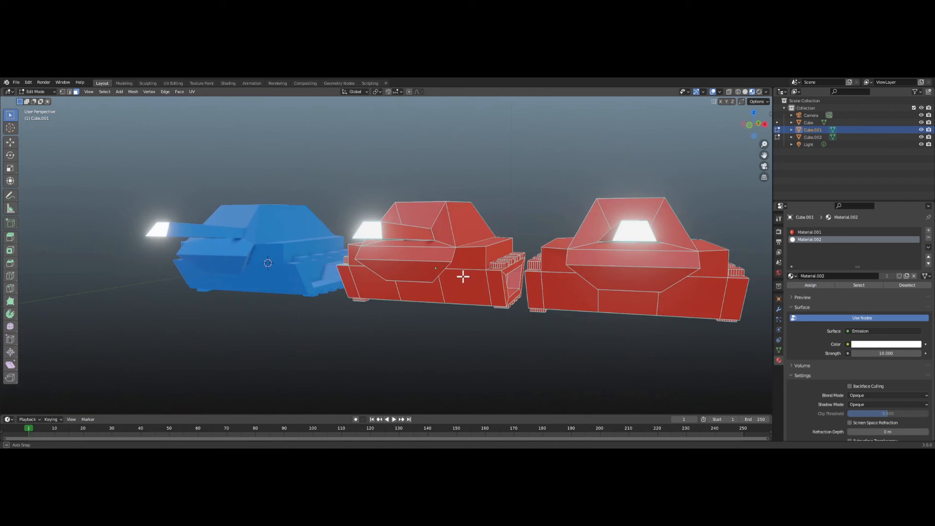
{"action": "middle_click_drag", "start_coordinate": [464, 273], "coordinate": [287, 286]}
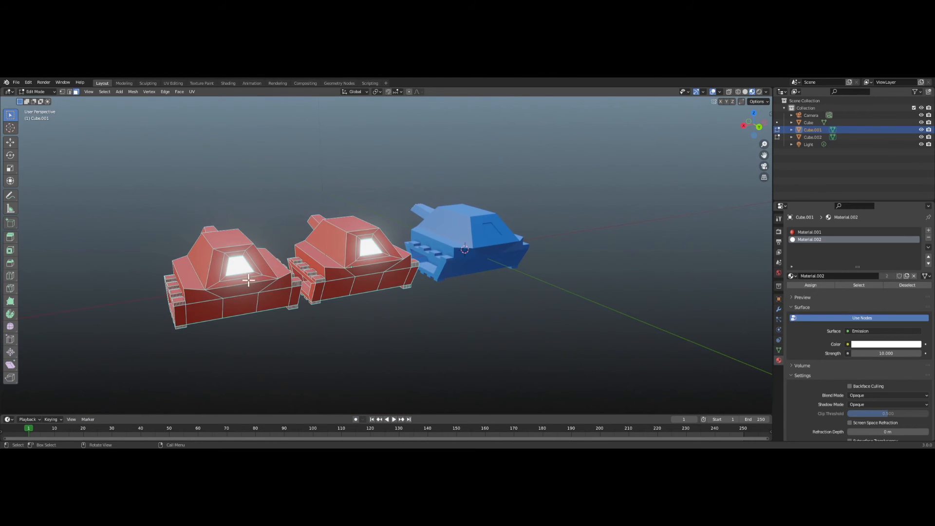
{"action": "middle_click_drag", "start_coordinate": [353, 275], "coordinate": [479, 227], "text": "shift"}
{"action": "scroll", "coordinate": [413, 283], "scroll_direction": "up", "scroll_amount": 2}
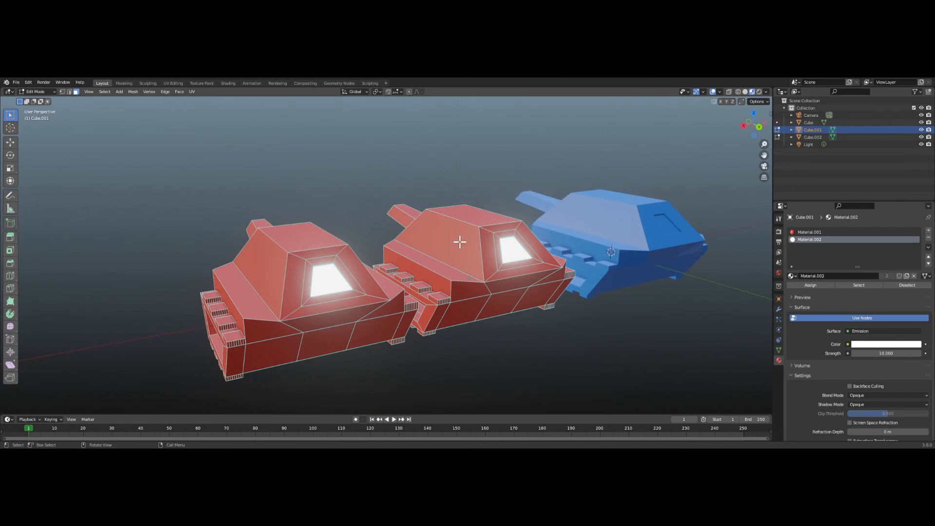
Inset the turret's front face above the barrel on the first red tank twice to form a small window.
{"action": "left_click", "coordinate": [458, 276]}
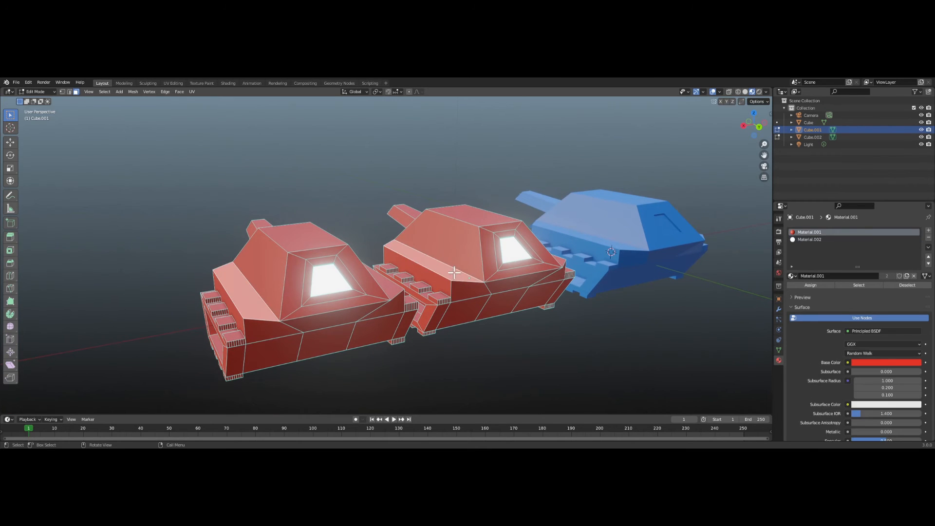
{"action": "middle_click_drag", "start_coordinate": [460, 282], "coordinate": [606, 271]}
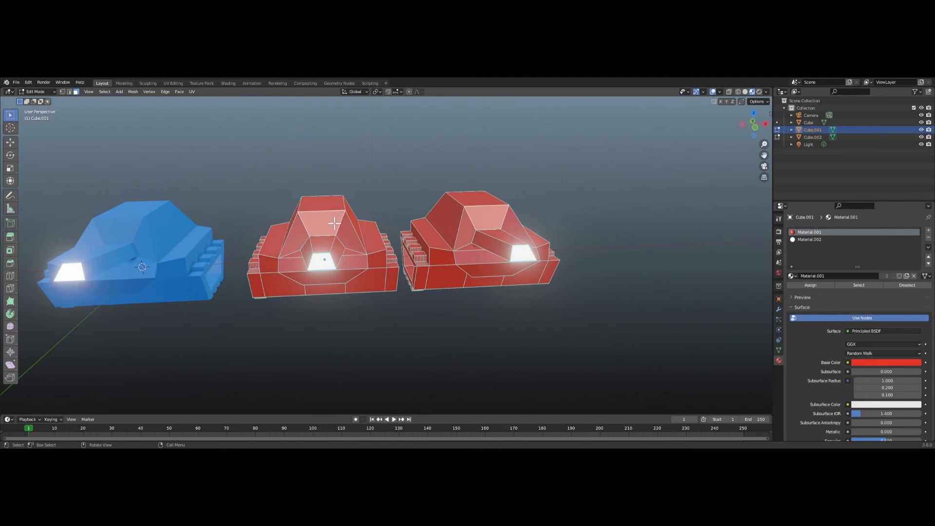
{"action": "key", "text": "i"}
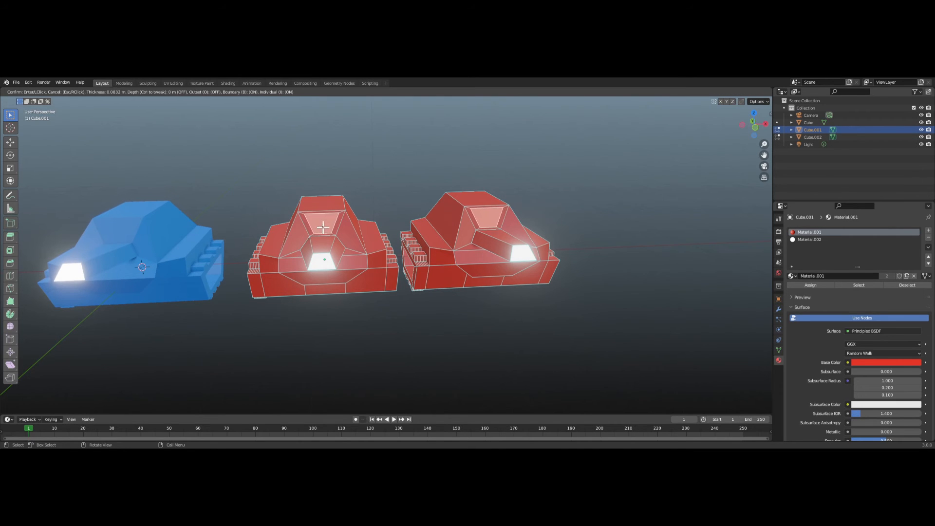
{"action": "left_click", "coordinate": [320, 223]}
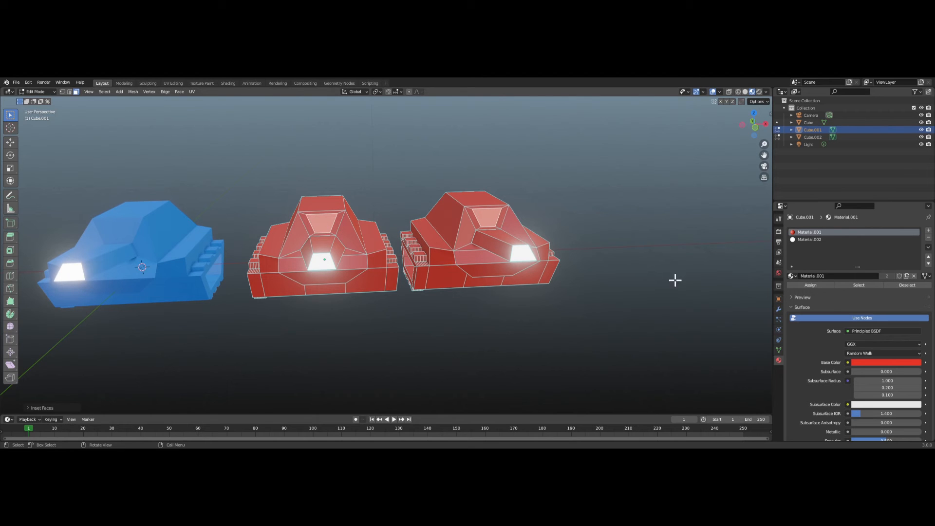
{"action": "key", "text": "i"}
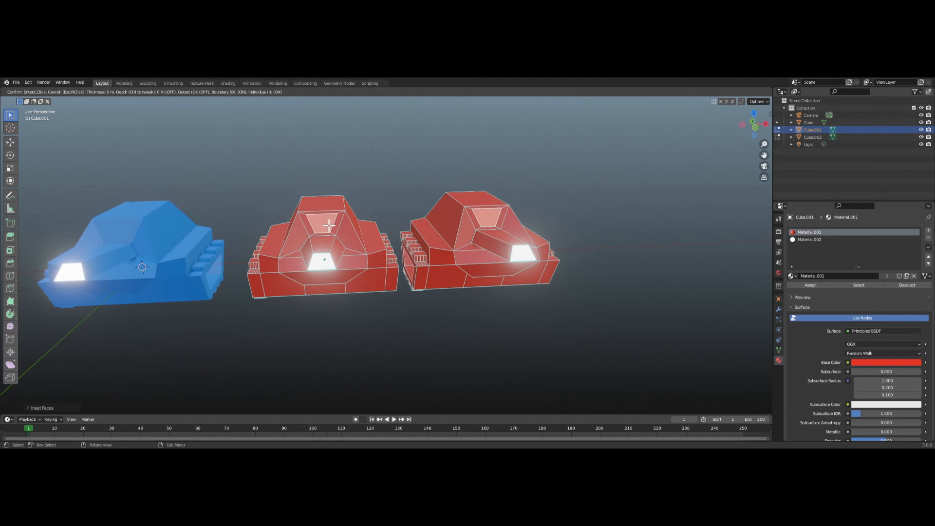
{"action": "left_click", "coordinate": [321, 221]}
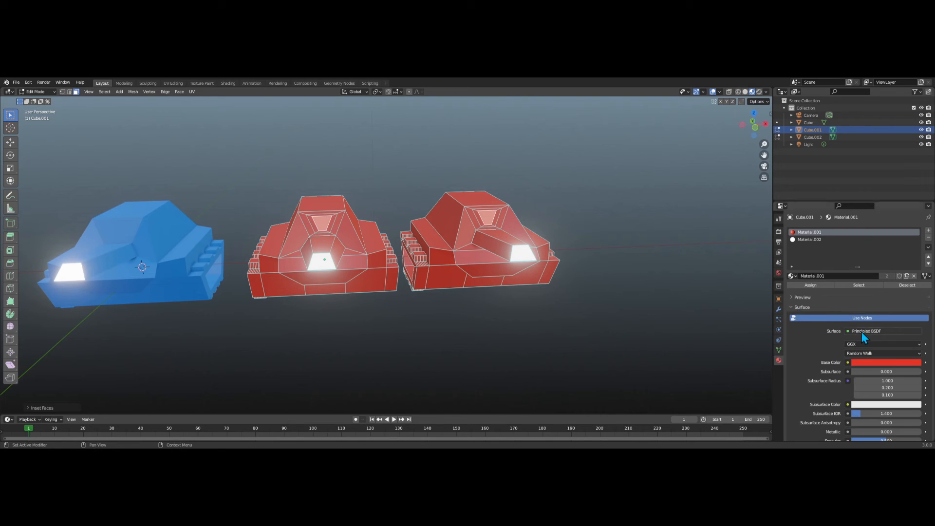
Add a new material slot with a new material, make its base color green, and assign it to the inset front window face.
{"action": "left_click", "coordinate": [816, 240]}
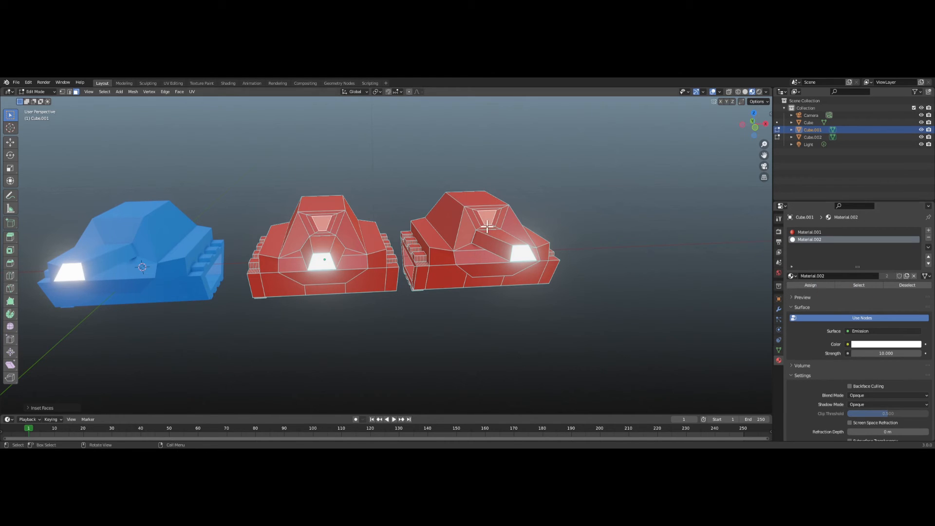
{"action": "left_click", "coordinate": [928, 230]}
{"action": "left_click", "coordinate": [874, 277]}
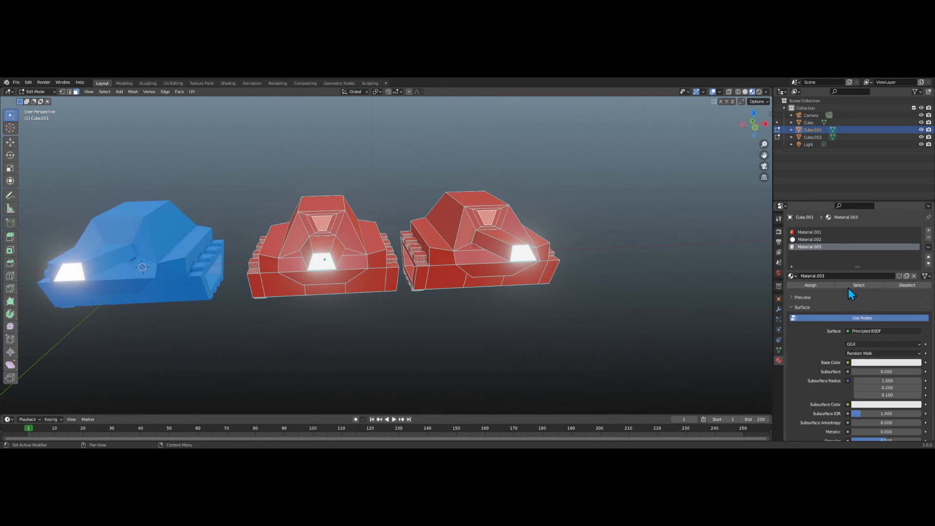
{"action": "left_click", "coordinate": [868, 366]}
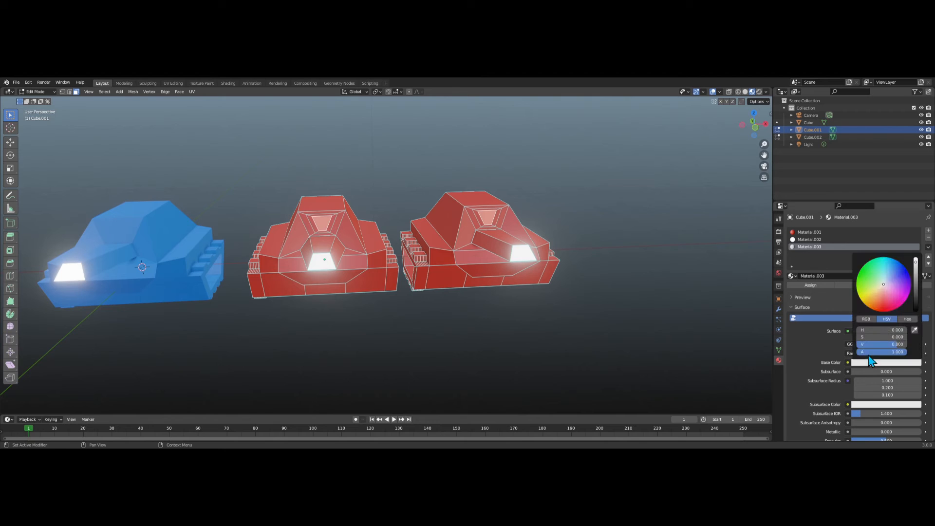
{"action": "left_click", "coordinate": [899, 264]}
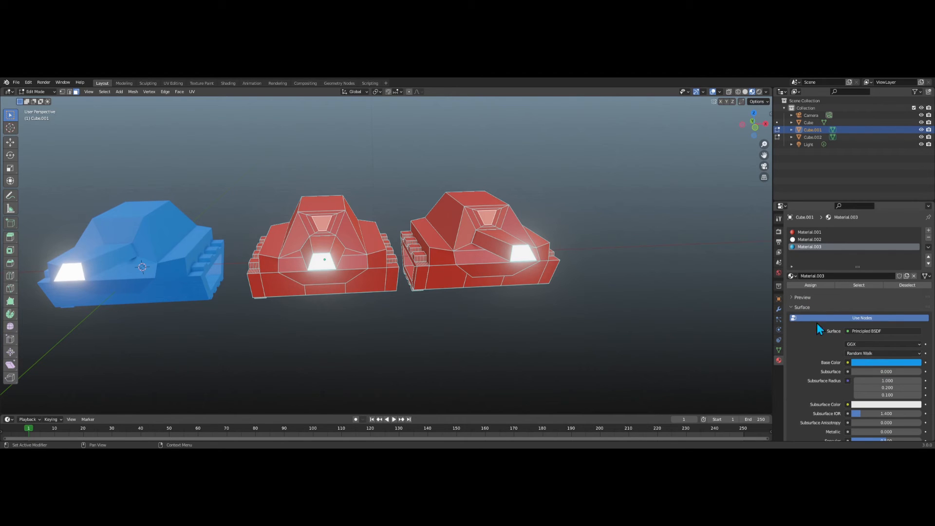
{"action": "left_click", "coordinate": [898, 365]}
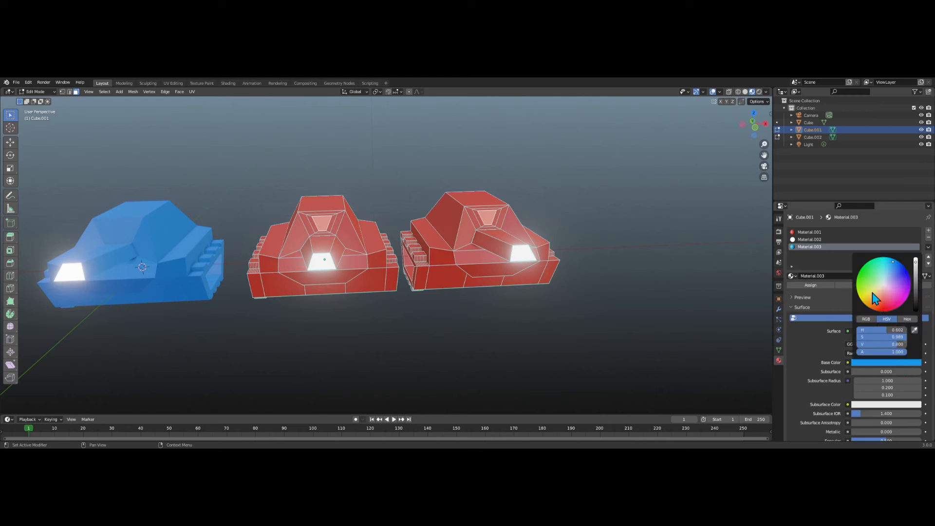
{"action": "left_click", "coordinate": [868, 286]}
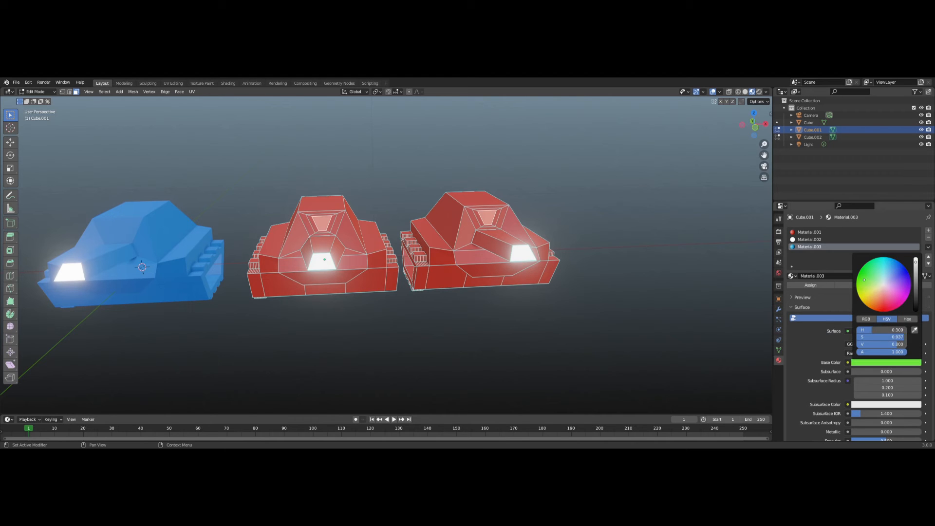
{"action": "left_click", "coordinate": [823, 286]}
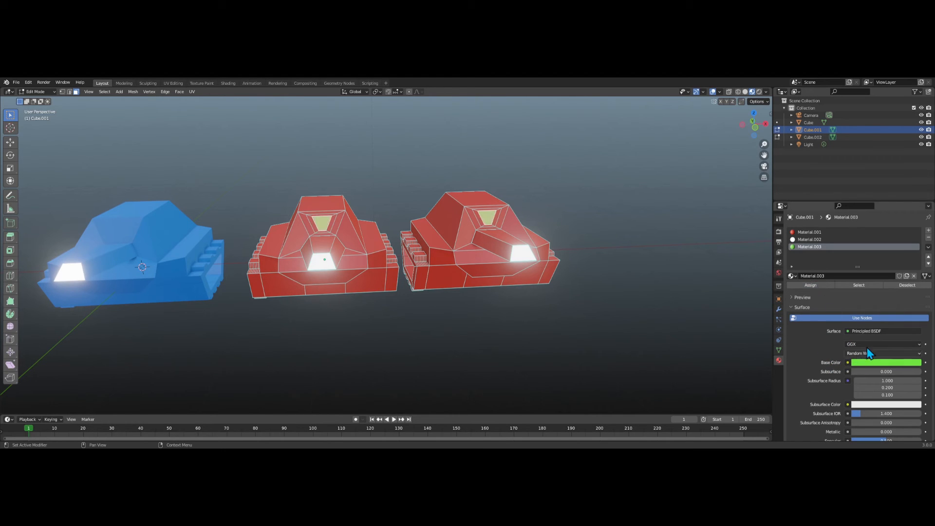
Change the green window material's surface to Emission with a green color and a strength of 5.
{"action": "left_click", "coordinate": [863, 332]}
{"action": "left_click", "coordinate": [847, 186]}
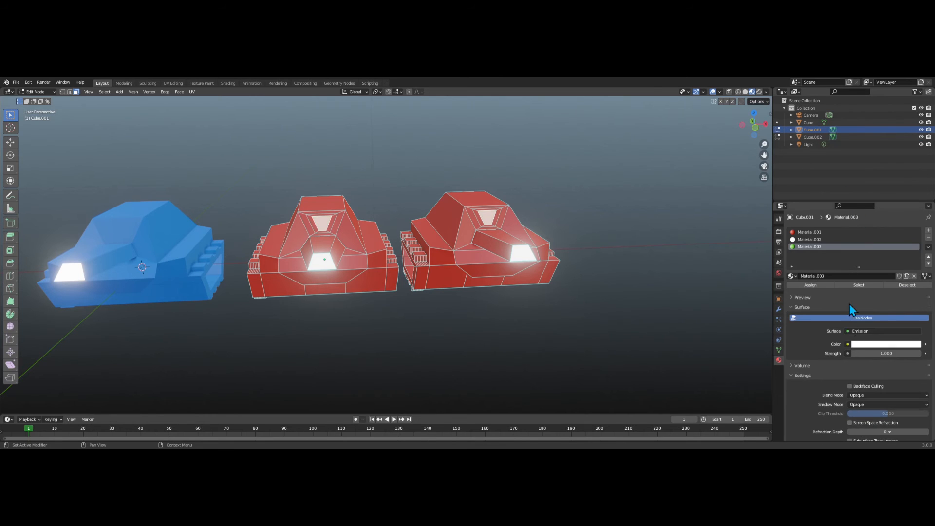
{"action": "left_click", "coordinate": [863, 344]}
{"action": "left_click", "coordinate": [867, 266]}
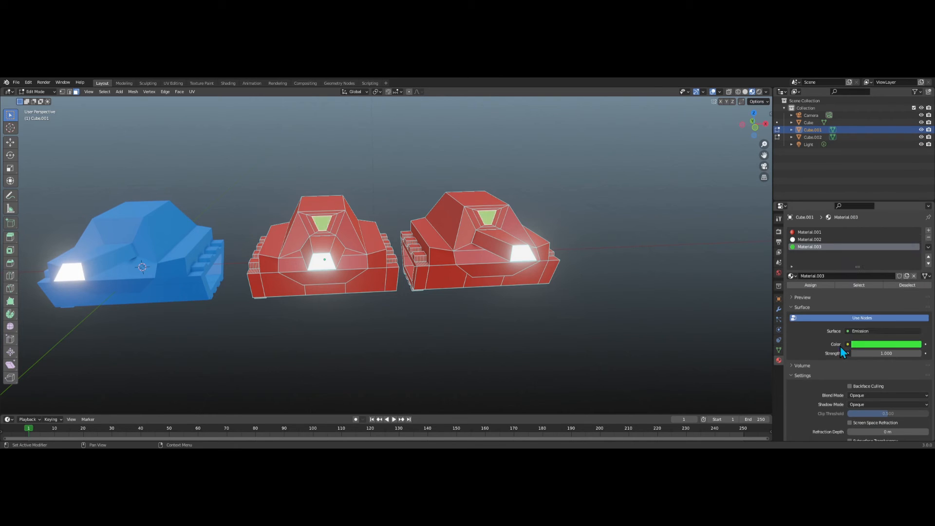
{"action": "left_click", "coordinate": [880, 353]}
{"action": "key", "text": "Return"}
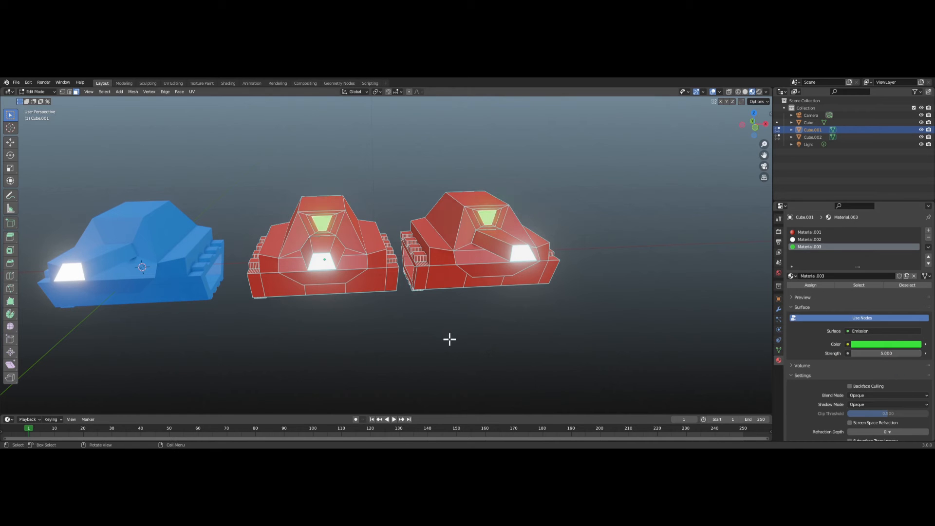
{"action": "middle_click_drag", "start_coordinate": [432, 328], "coordinate": [355, 278]}
{"action": "scroll", "coordinate": [355, 278], "scroll_direction": "up", "scroll_amount": 2}
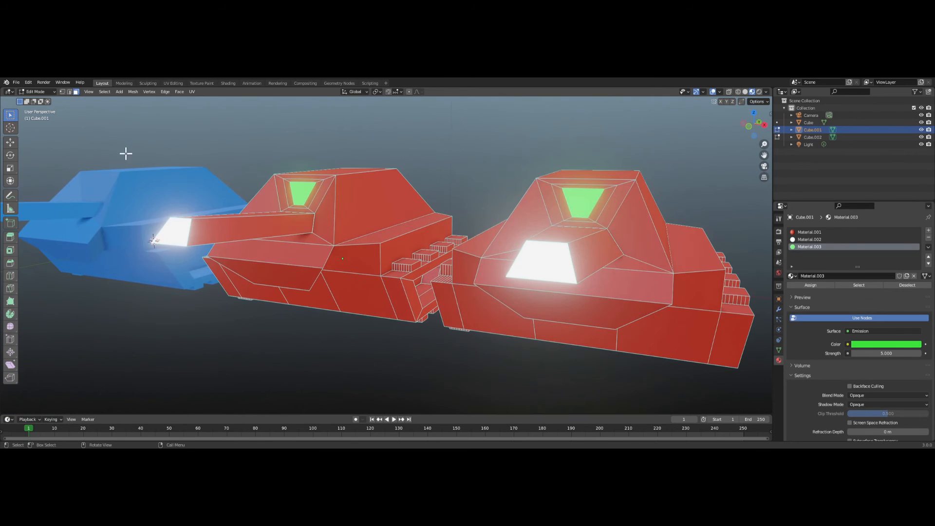
Save the project as tank_mesh.blend.
{"action": "left_click", "coordinate": [16, 83]}
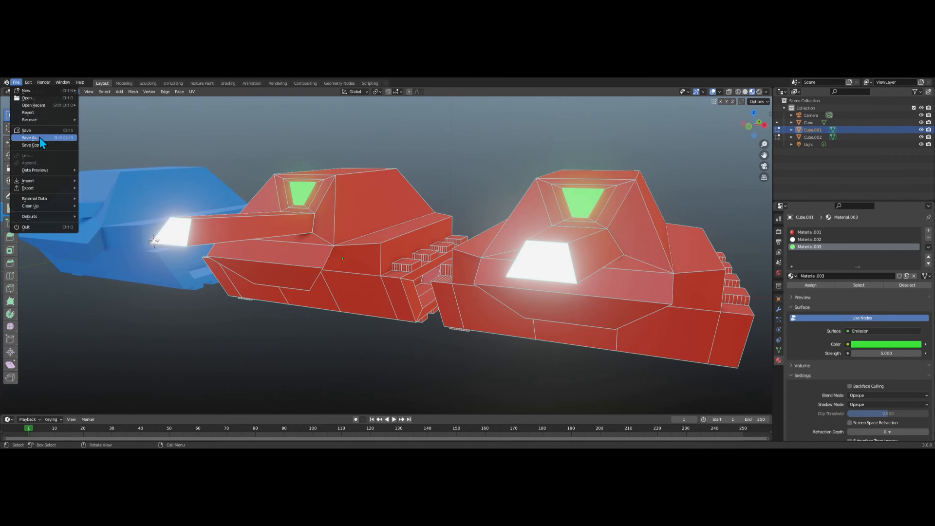
{"action": "key", "text": "Escape"}
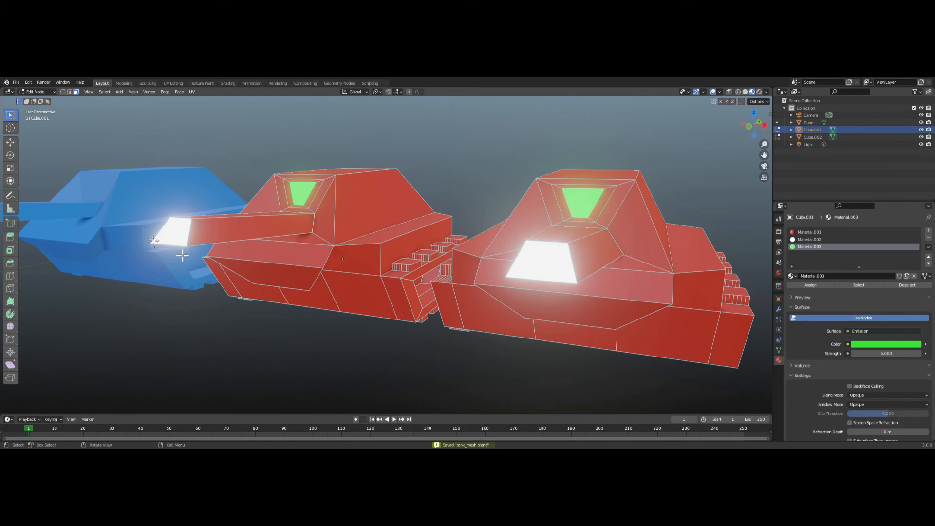
Examine the three tanks and their glowing faces from the front, rear, side and above.
{"action": "middle_click_drag", "start_coordinate": [182, 255], "coordinate": [143, 248]}
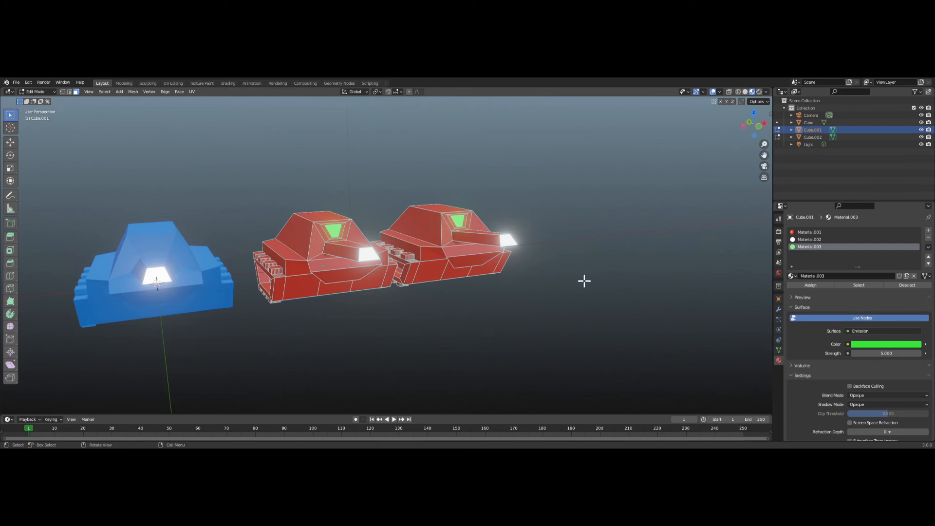
{"action": "middle_click_drag", "start_coordinate": [465, 264], "coordinate": [325, 268]}
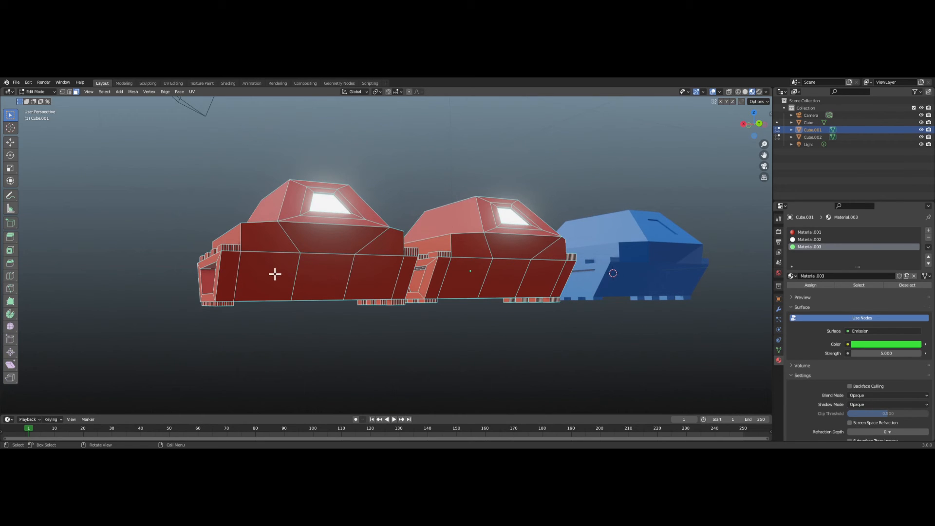
{"action": "middle_click_drag", "start_coordinate": [275, 286], "coordinate": [445, 343]}
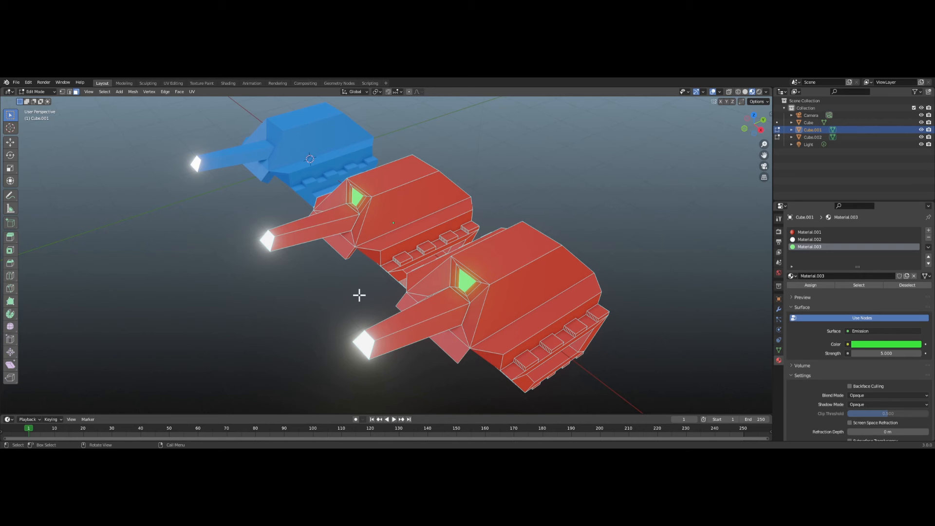
{"action": "middle_click_drag", "start_coordinate": [367, 279], "coordinate": [343, 256]}
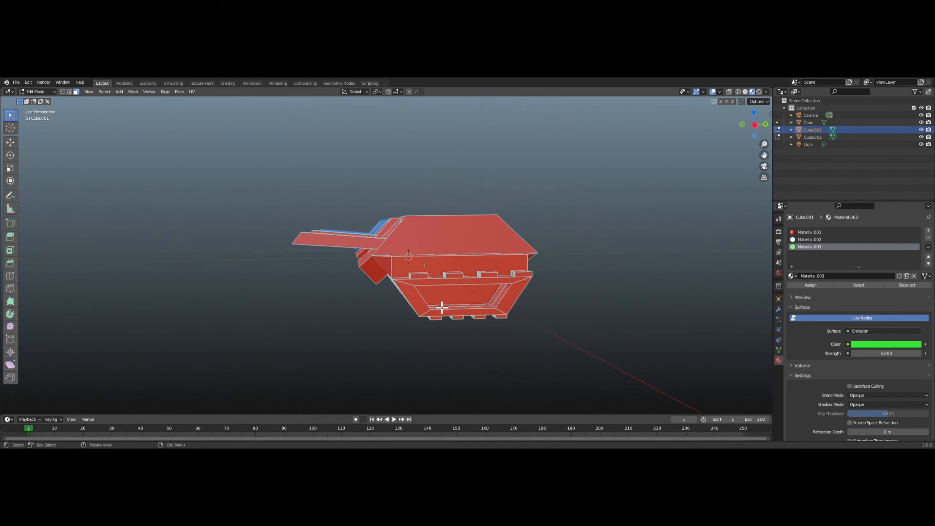
{"action": "scroll", "coordinate": [435, 307], "scroll_direction": "down", "scroll_amount": 2}
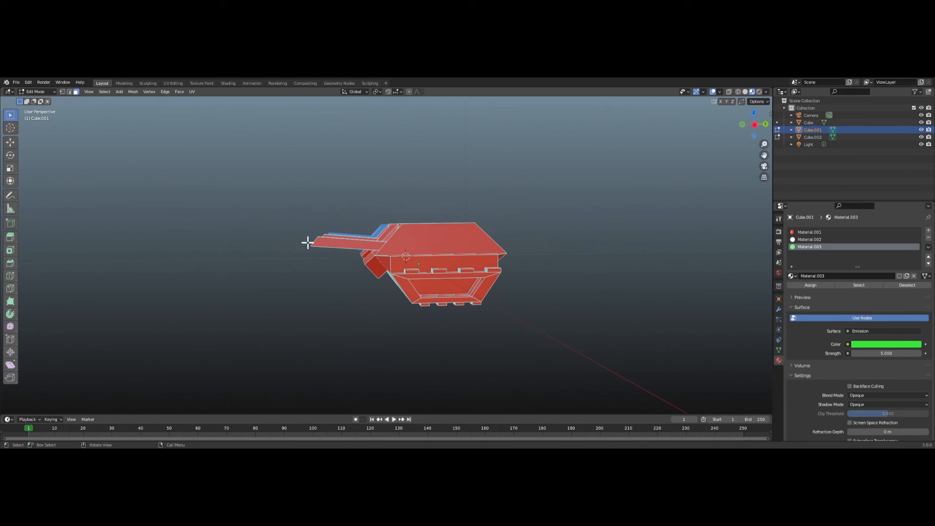
{"action": "scroll", "coordinate": [288, 251], "scroll_direction": "up", "scroll_amount": 2}
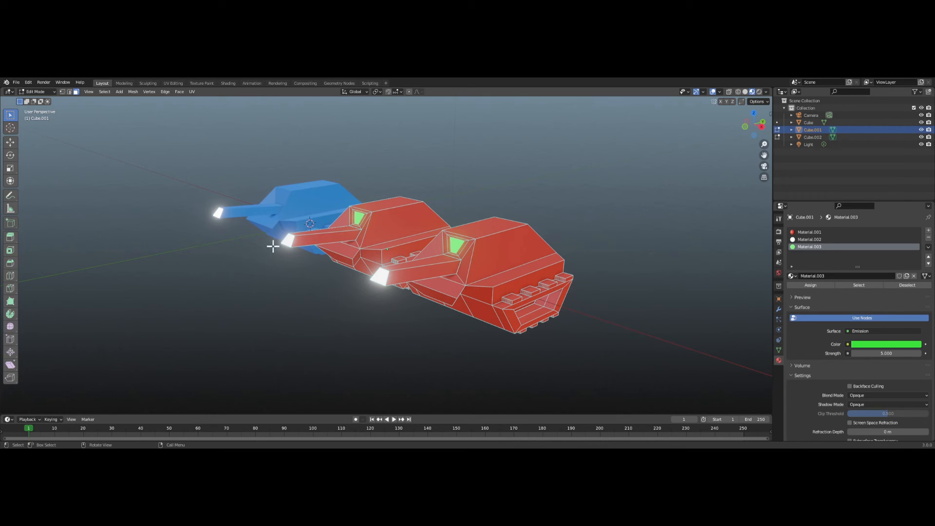
{"action": "middle_click_drag", "start_coordinate": [272, 246], "coordinate": [340, 251]}
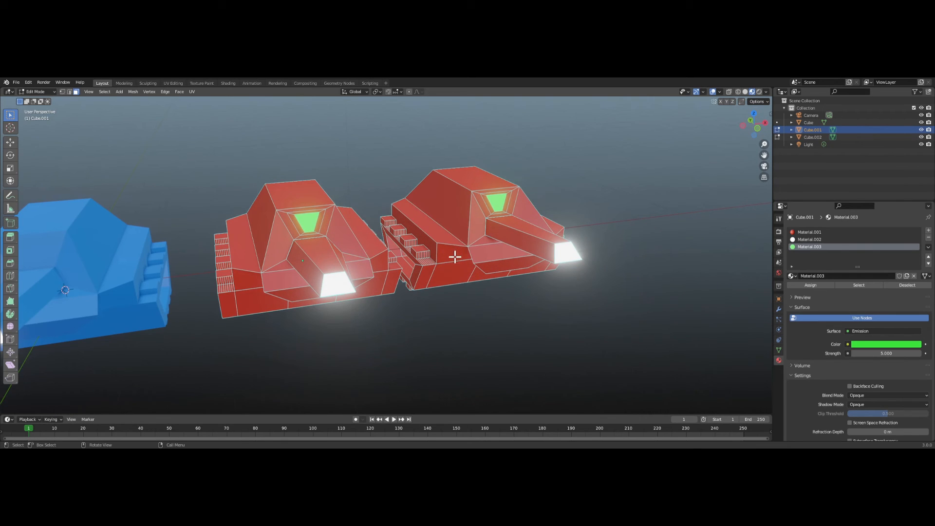
In Object Mode, give the red body material Material.001 a metallic value of about 0.98 and a roughness of 0.
{"action": "key", "text": "Tab"}
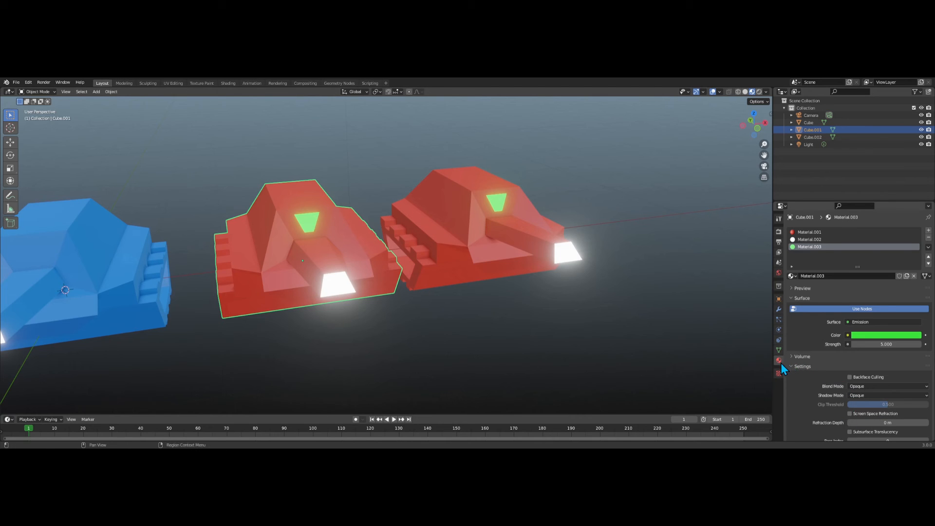
{"action": "scroll", "coordinate": [859, 334], "scroll_direction": "down", "scroll_amount": 1}
{"action": "scroll", "coordinate": [839, 252], "scroll_direction": "up", "scroll_amount": 1}
{"action": "left_click", "coordinate": [821, 232]}
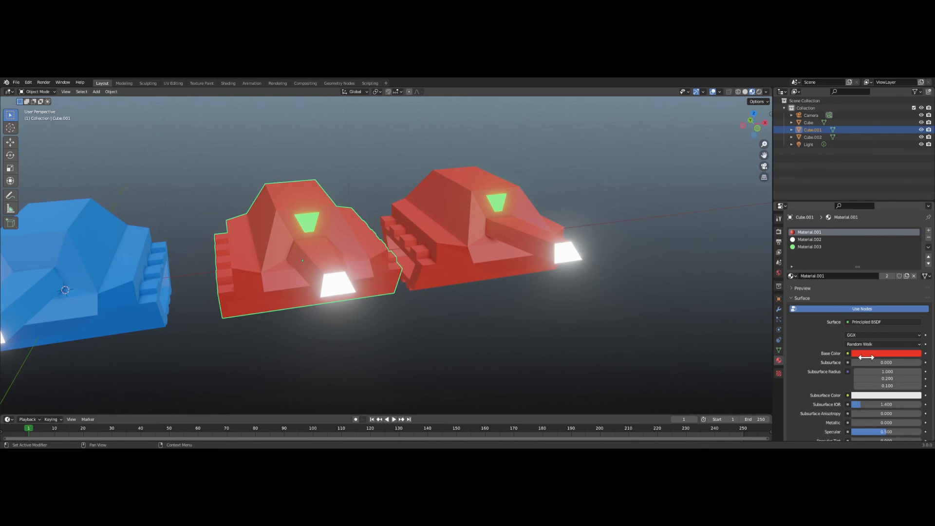
{"action": "scroll", "coordinate": [865, 357], "scroll_direction": "down", "scroll_amount": 6}
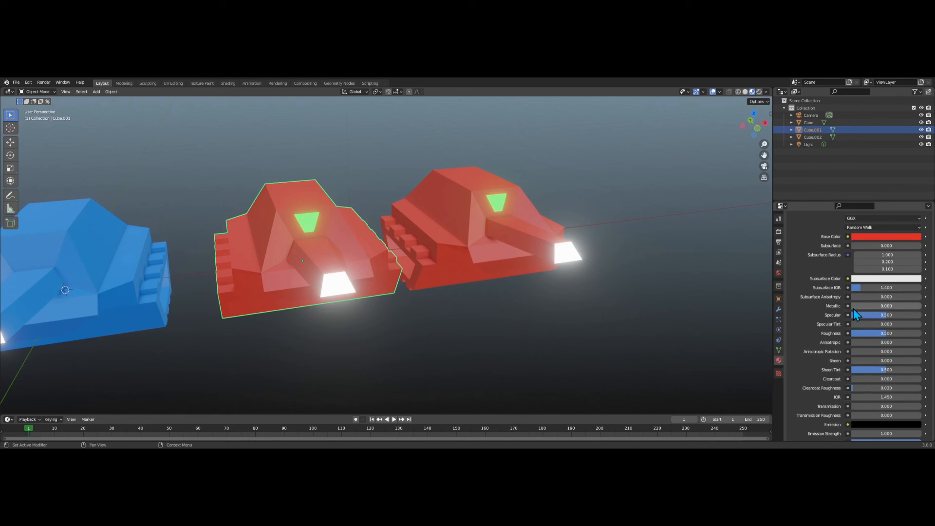
{"action": "left_click_drag", "start_coordinate": [853, 309], "coordinate": [923, 309]}
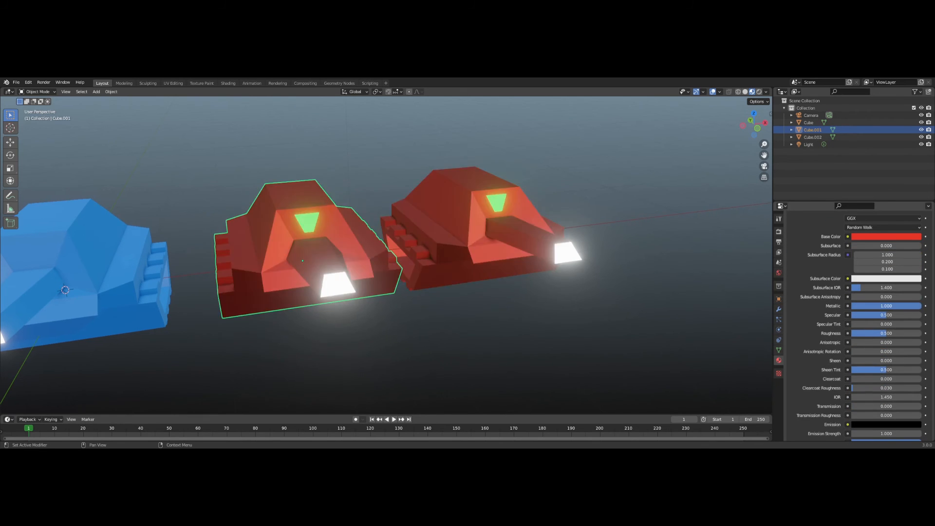
{"action": "middle_click_drag", "start_coordinate": [601, 252], "coordinate": [506, 249]}
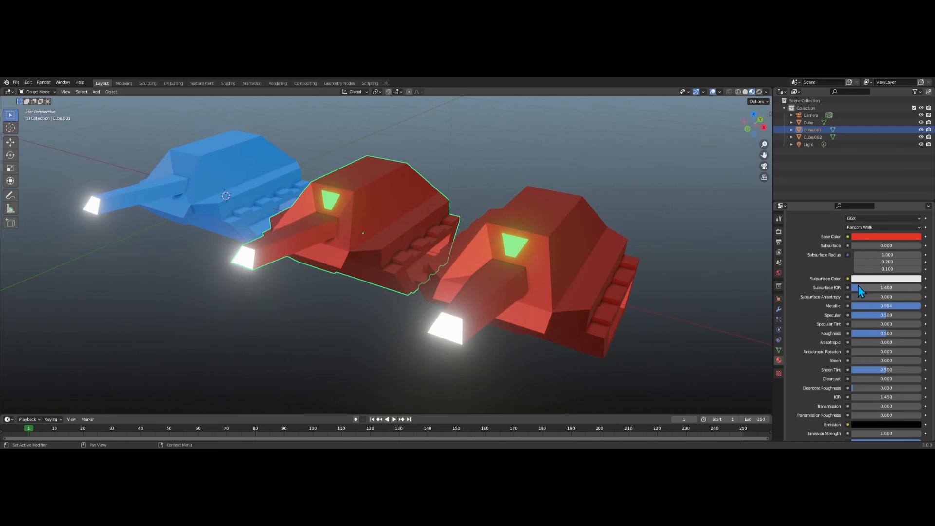
{"action": "mouse_move", "coordinate": [870, 335]}
{"action": "left_mouse_down"}
{"action": "mouse_move", "coordinate": [901, 333]}
{"action": "mouse_move", "coordinate": [850, 333]}
{"action": "left_mouse_up"}
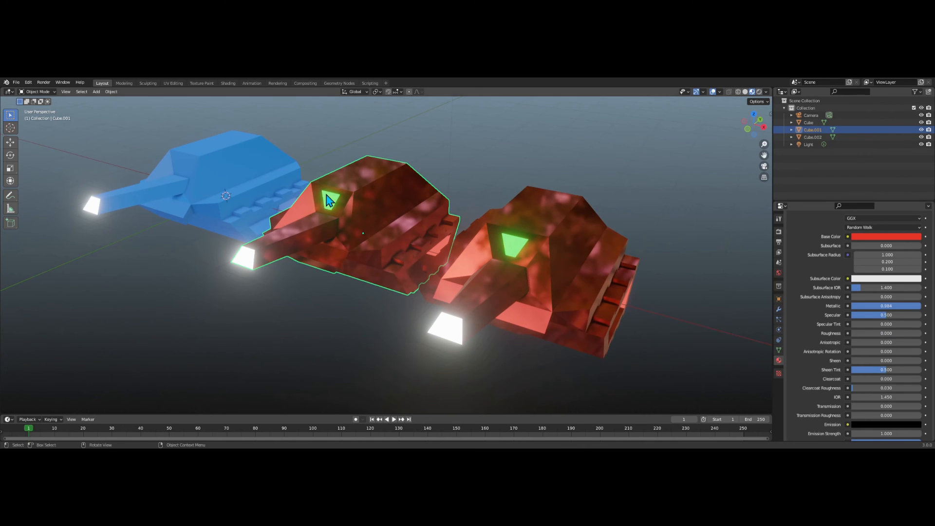
In Edit Mode on the two linked red tanks, add a fourth material slot holding a new material with a near-black base color.
{"action": "middle_click_drag", "start_coordinate": [325, 192], "coordinate": [323, 239]}
{"action": "scroll", "coordinate": [382, 219], "scroll_direction": "up", "scroll_amount": 2}
{"action": "scroll", "coordinate": [382, 225], "scroll_direction": "up", "scroll_amount": 2}
{"action": "key", "text": "Tab"}
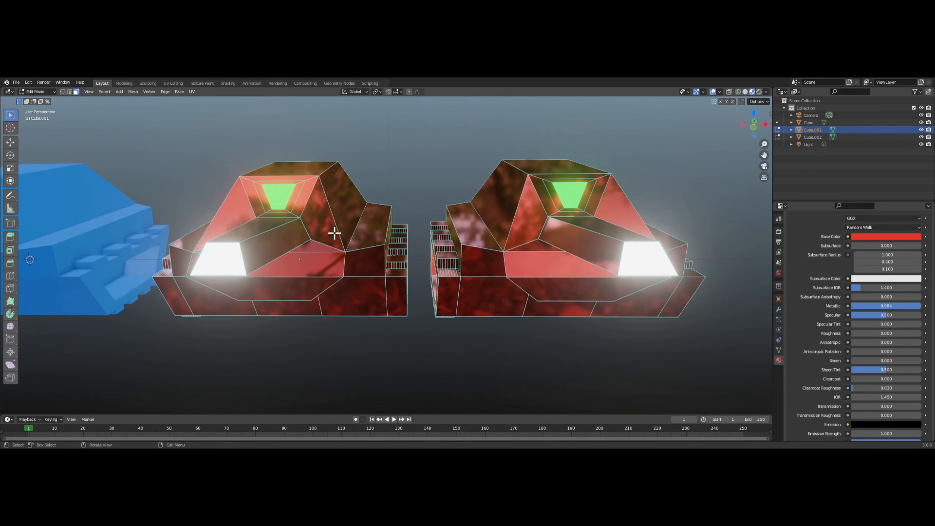
{"action": "middle_click_drag", "start_coordinate": [322, 231], "coordinate": [244, 271]}
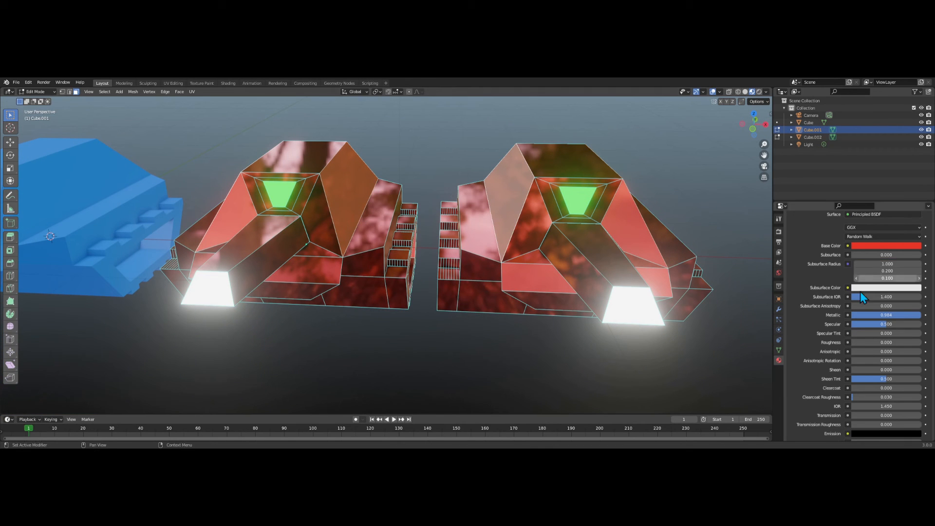
{"action": "scroll", "coordinate": [905, 241], "scroll_direction": "up", "scroll_amount": 6}
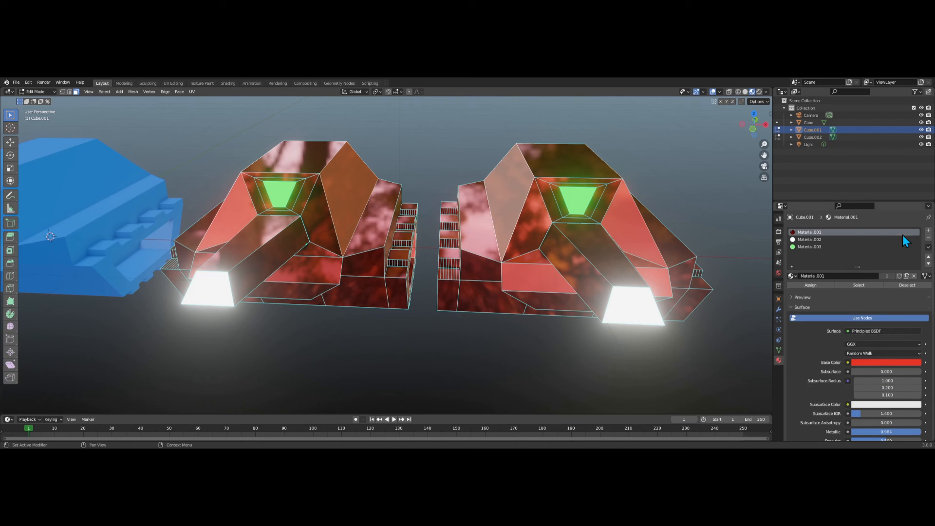
{"action": "left_click", "coordinate": [928, 230]}
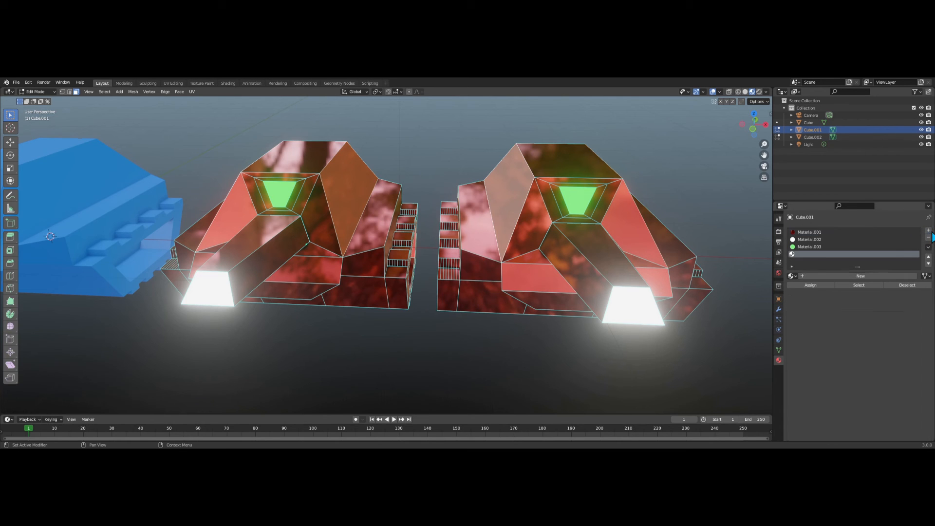
{"action": "left_click", "coordinate": [827, 276]}
{"action": "left_click", "coordinate": [870, 365]}
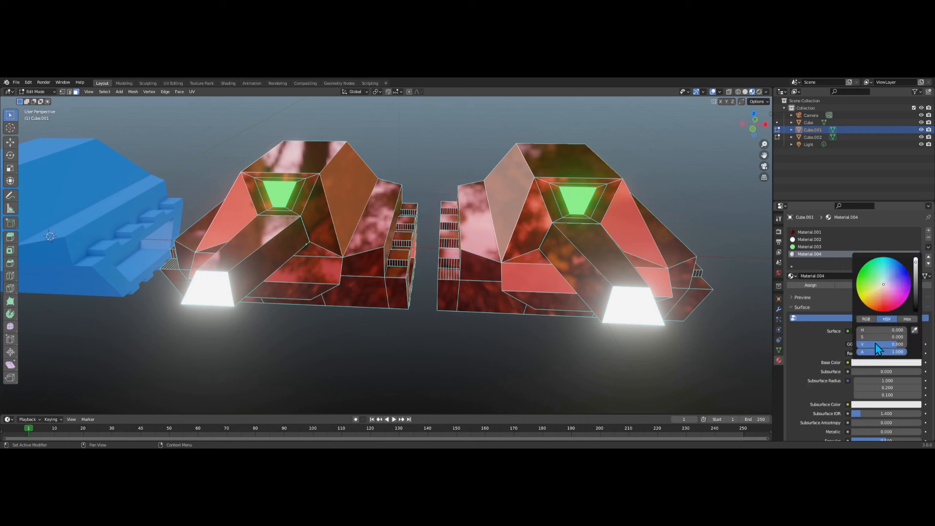
{"action": "left_click", "coordinate": [916, 310]}
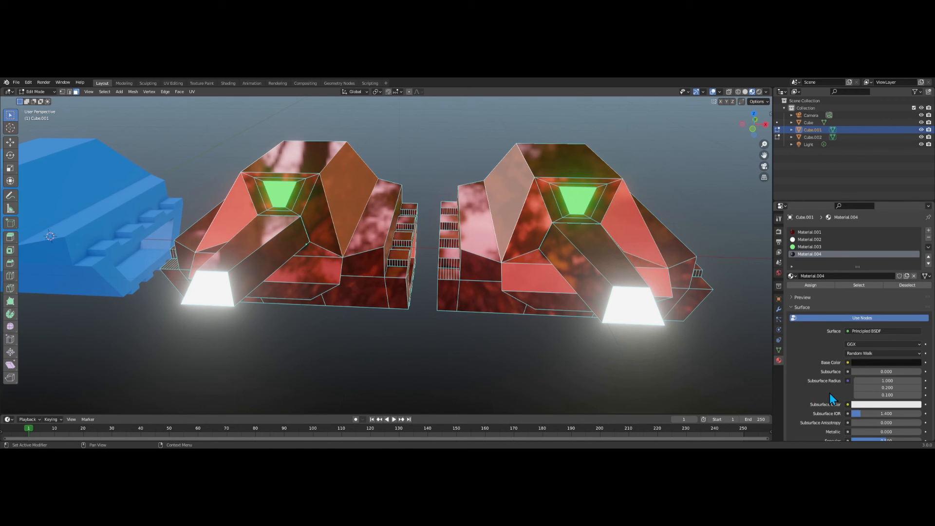
Assign the near-black material to the large sloped side faces of the red tanks' upper body.
{"action": "scroll", "coordinate": [831, 395], "scroll_direction": "down", "scroll_amount": 1}
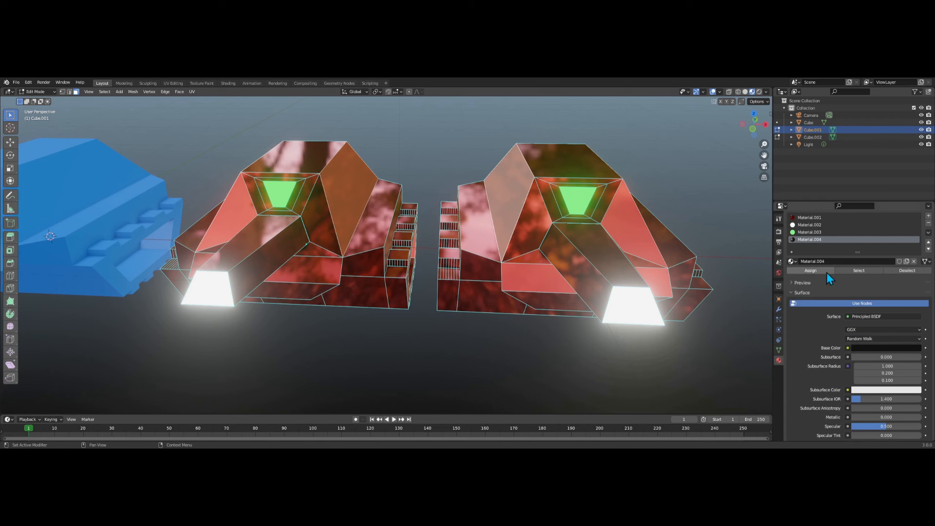
{"action": "middle_click_drag", "start_coordinate": [346, 222], "coordinate": [382, 222]}
{"action": "left_click", "coordinate": [338, 177]}
{"action": "middle_click_drag", "start_coordinate": [338, 177], "coordinate": [253, 181]}
{"action": "middle_click_drag", "start_coordinate": [377, 182], "coordinate": [418, 224]}
{"action": "scroll", "coordinate": [385, 177], "scroll_direction": "down", "scroll_amount": 4}
{"action": "scroll", "coordinate": [529, 282], "scroll_direction": "up", "scroll_amount": 2}
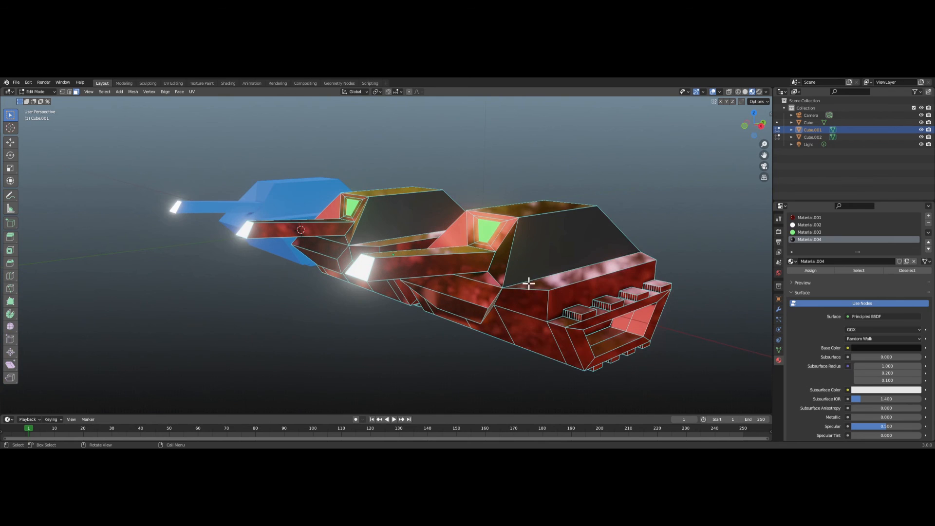
Assign the near-black material to the trapezoidal face on the lower front of the hull, below the barrel.
{"action": "middle_click_drag", "start_coordinate": [496, 248], "coordinate": [399, 227]}
{"action": "left_click", "coordinate": [286, 300]}
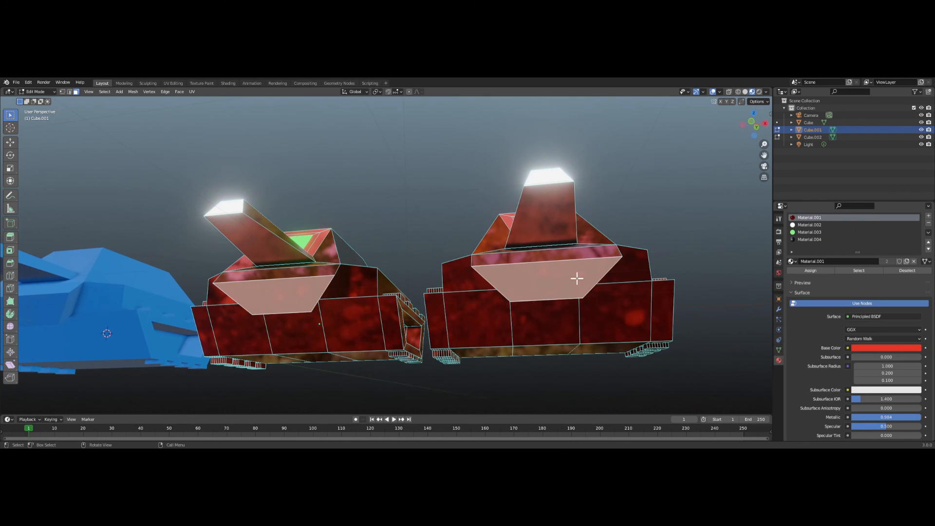
{"action": "left_click", "coordinate": [820, 241]}
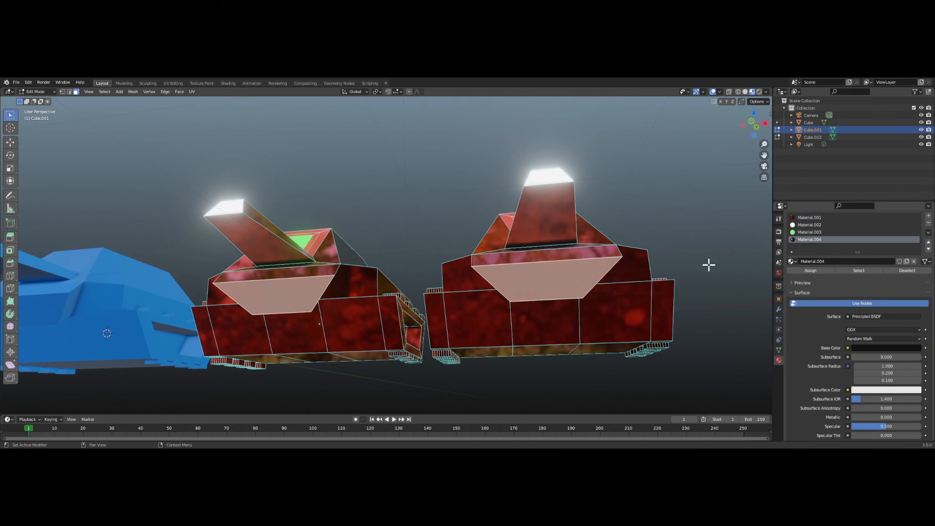
{"action": "left_click", "coordinate": [298, 338]}
{"action": "middle_click_drag", "start_coordinate": [298, 337], "coordinate": [359, 332]}
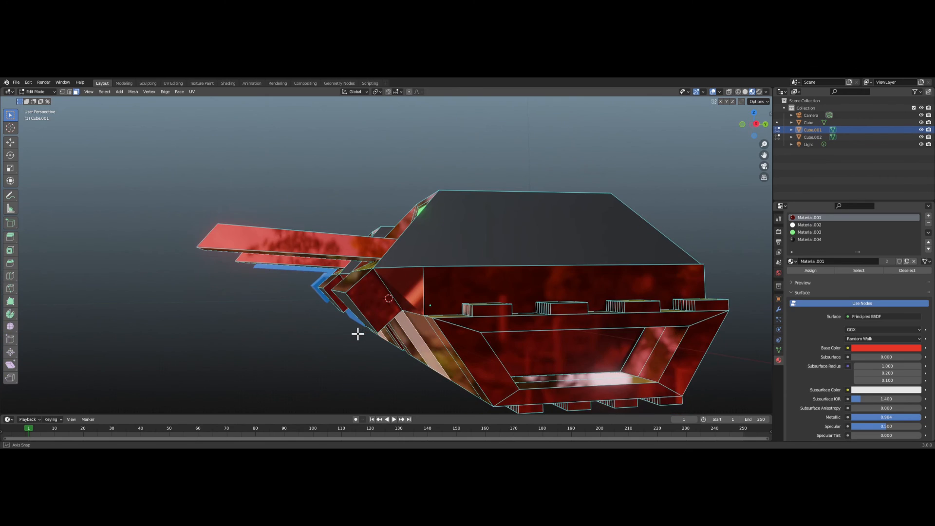
{"action": "middle_click_drag", "start_coordinate": [496, 330], "coordinate": [484, 288]}
{"action": "scroll", "coordinate": [485, 289], "scroll_direction": "up", "scroll_amount": 2}
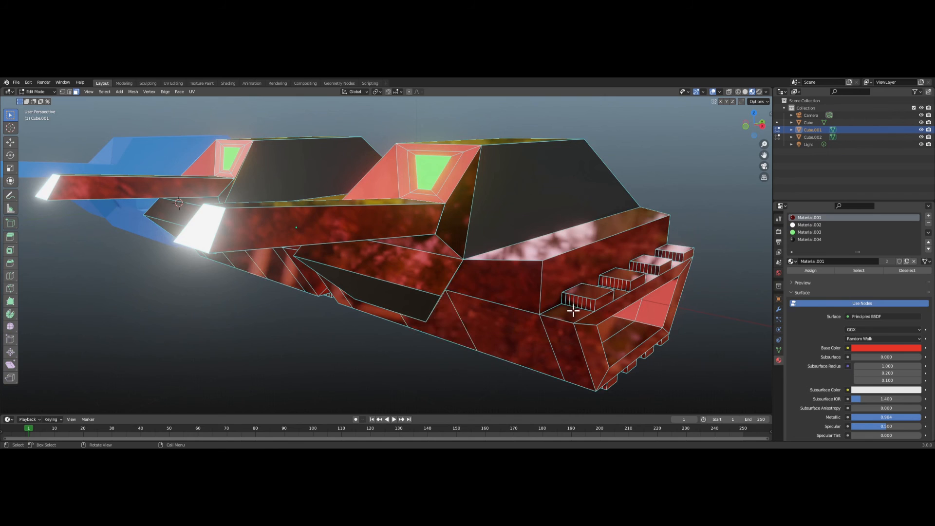
Edit the outermost red tank and assign the near-black material to the top faces of its track, including the raised tread blocks and gaps.
{"action": "key", "text": "Tab"}
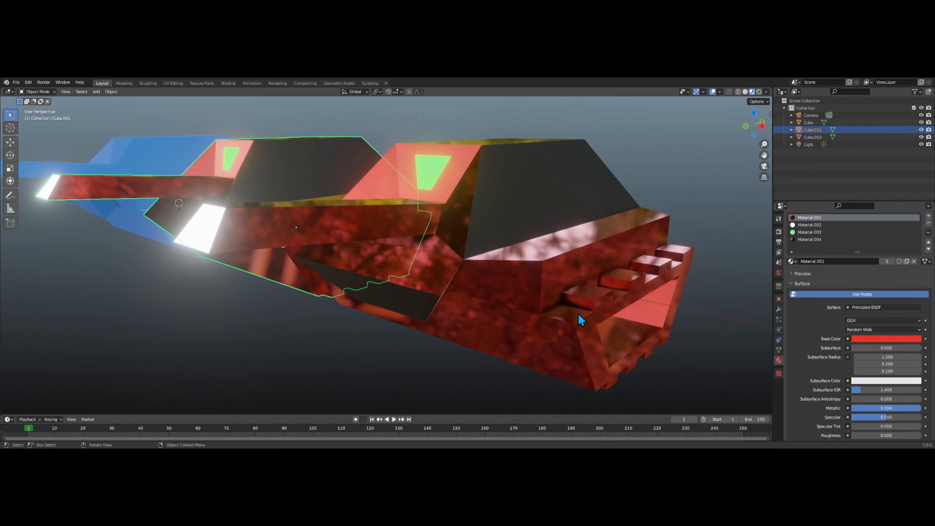
{"action": "left_click", "coordinate": [577, 313]}
{"action": "key", "text": "Tab"}
{"action": "left_click", "coordinate": [580, 312]}
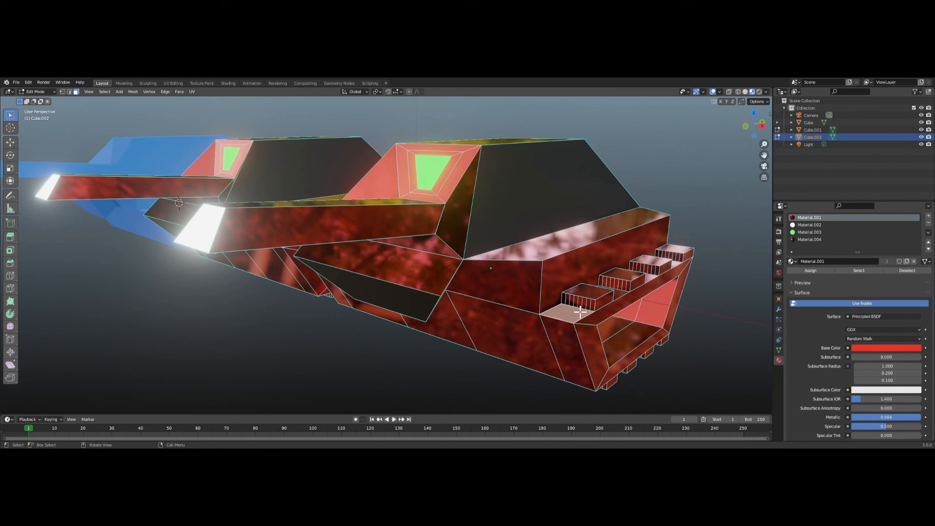
{"action": "left_click", "coordinate": [607, 293], "text": "shift"}
{"action": "left_click", "coordinate": [632, 276], "text": "shift"}
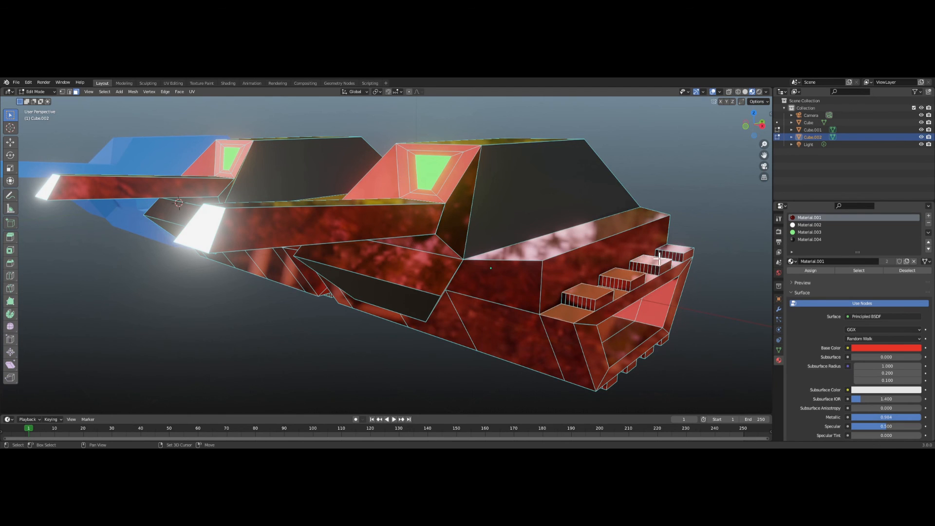
{"action": "middle_click_drag", "start_coordinate": [657, 259], "coordinate": [603, 325]}
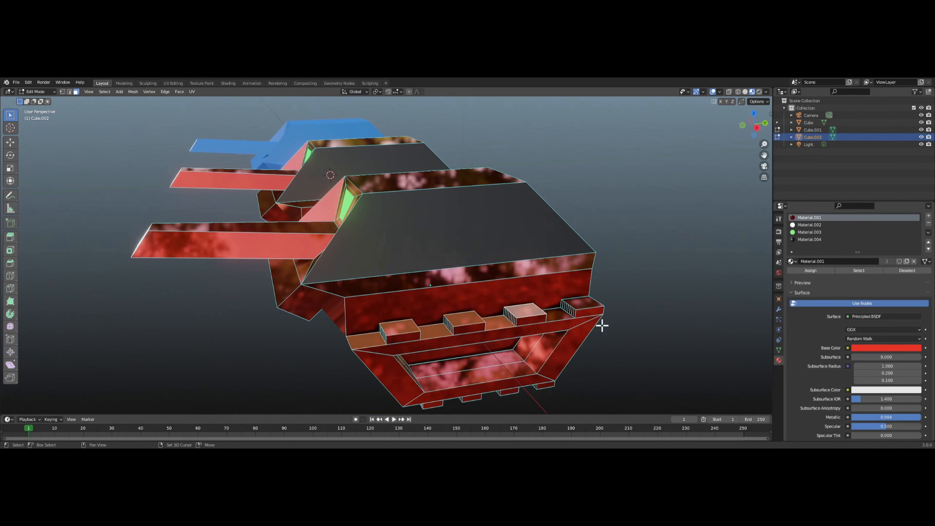
{"action": "left_click", "coordinate": [583, 306], "text": "shift"}
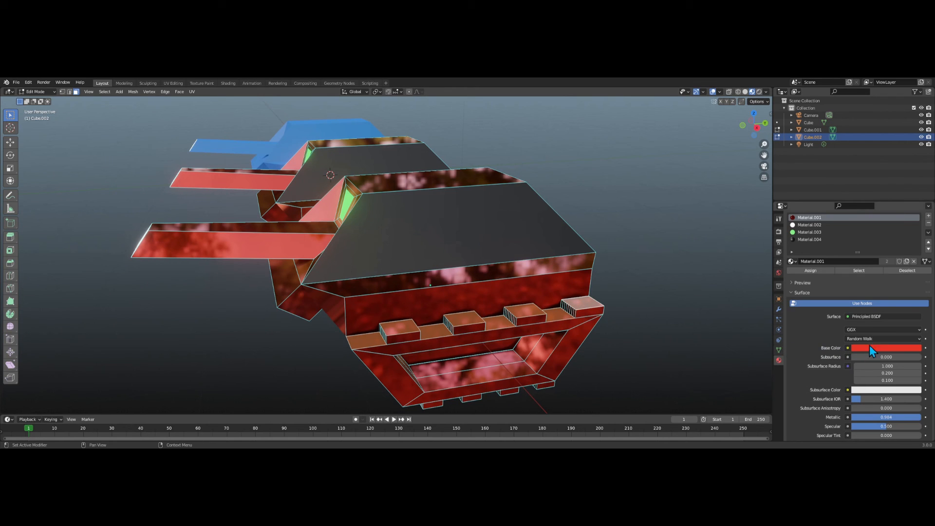
{"action": "left_click", "coordinate": [815, 239]}
{"action": "left_click", "coordinate": [815, 269]}
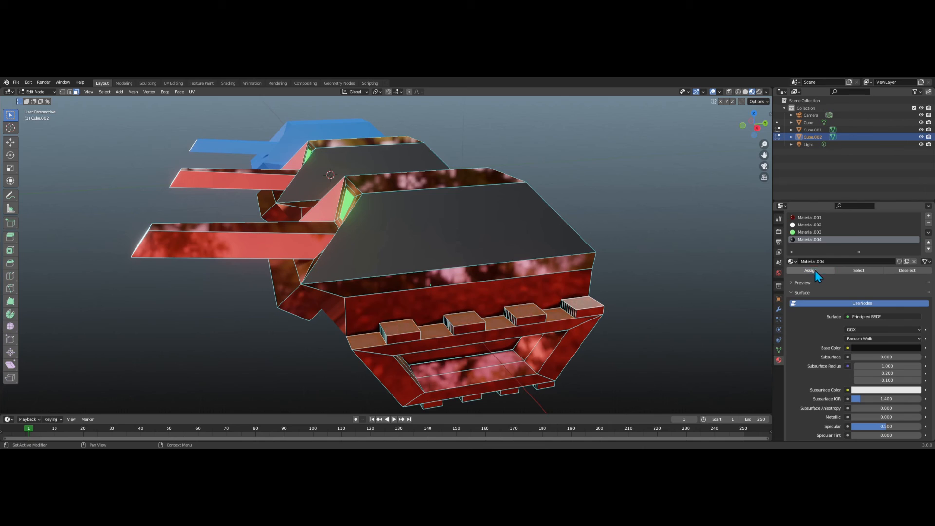
{"action": "middle_click_drag", "start_coordinate": [495, 292], "coordinate": [584, 312]}
{"action": "key", "text": "Tab"}
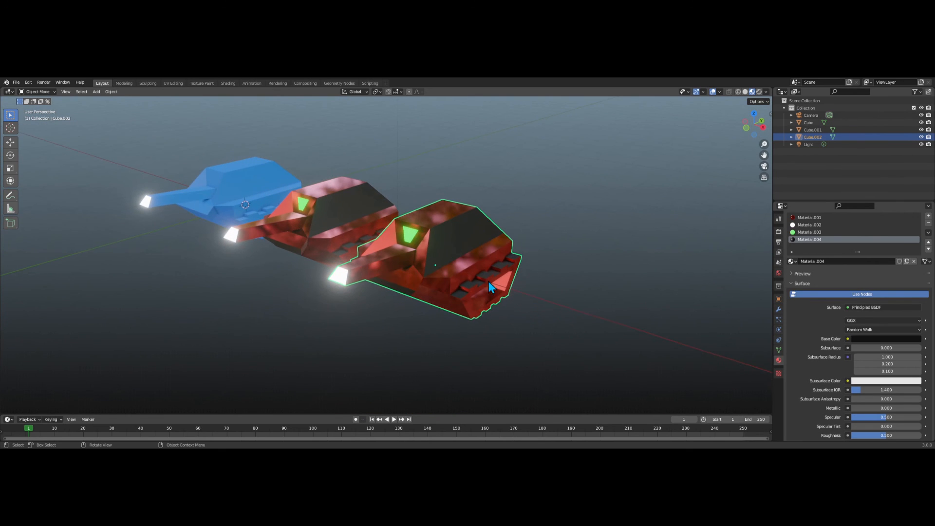
Assign the near-black material to the front face and the underside tread blocks and gaps of the same track, returning to Object Mode.
{"action": "middle_click_drag", "start_coordinate": [468, 317], "coordinate": [501, 305]}
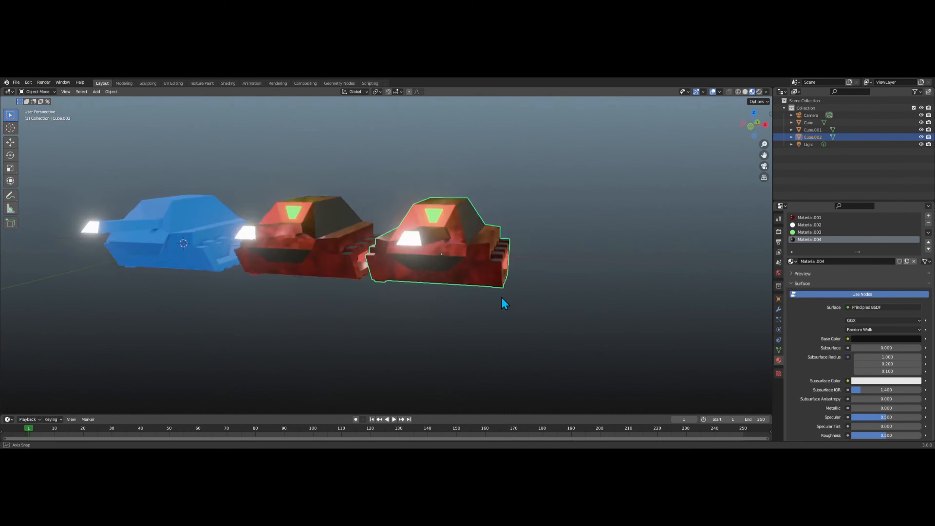
{"action": "scroll", "coordinate": [502, 305], "scroll_direction": "up", "scroll_amount": 2}
{"action": "key", "text": "Tab"}
{"action": "left_click", "coordinate": [554, 275]}
{"action": "middle_click_drag", "start_coordinate": [553, 275], "coordinate": [477, 246]}
{"action": "scroll", "coordinate": [459, 238], "scroll_direction": "up", "scroll_amount": 2}
{"action": "scroll", "coordinate": [486, 247], "scroll_direction": "up", "scroll_amount": 1}
{"action": "left_click", "coordinate": [499, 228], "text": "shift"}
{"action": "left_click", "coordinate": [511, 238], "text": "shift"}
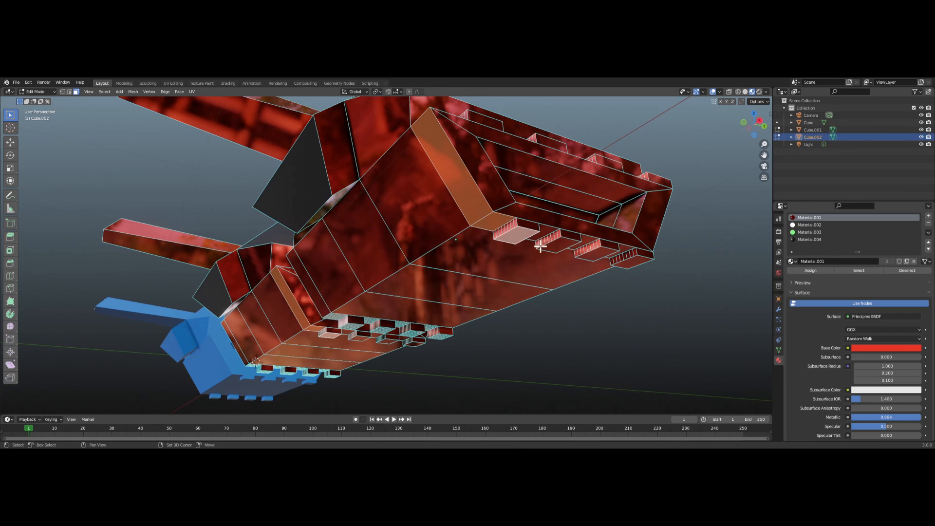
{"action": "left_click", "coordinate": [564, 245], "text": "shift"}
{"action": "left_click", "coordinate": [548, 227], "text": "shift"}
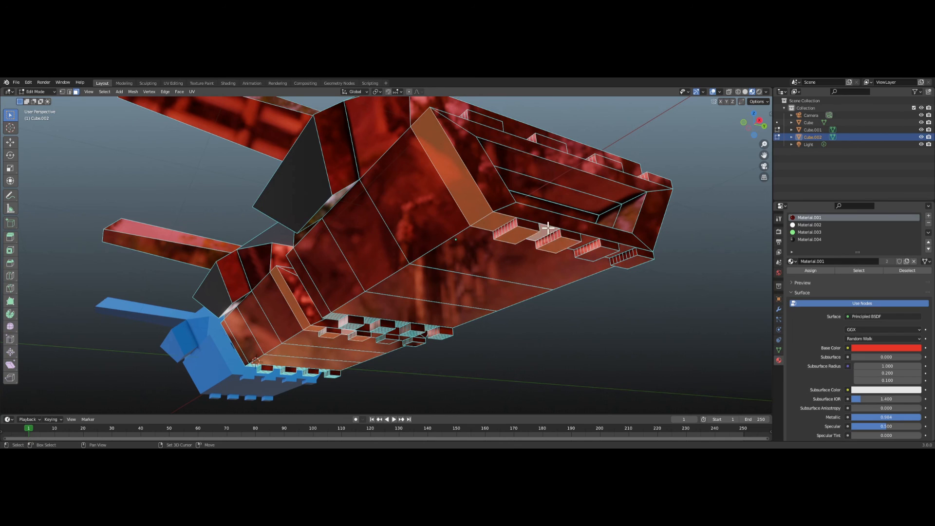
{"action": "left_click", "coordinate": [585, 241], "text": "shift"}
{"action": "left_click", "coordinate": [601, 256], "text": "shift"}
{"action": "left_click", "coordinate": [623, 250], "text": "shift"}
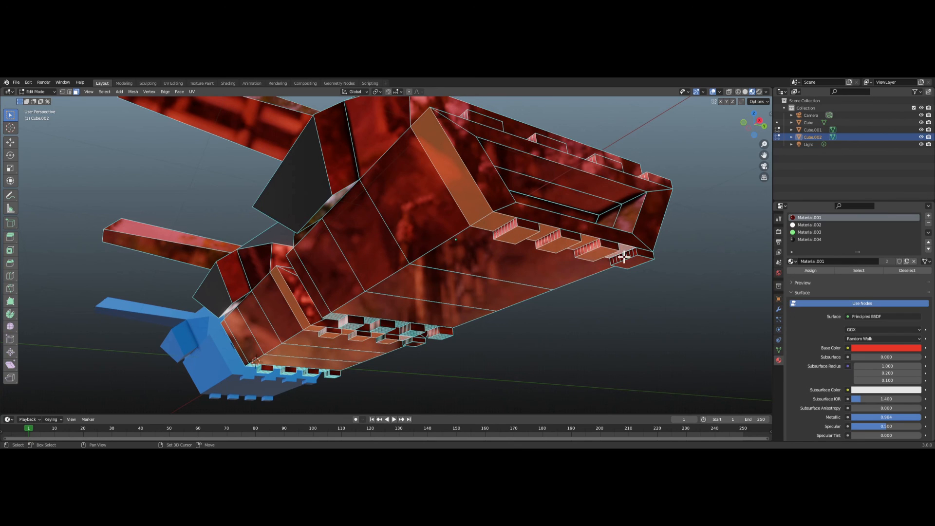
{"action": "left_click", "coordinate": [628, 262], "text": "shift"}
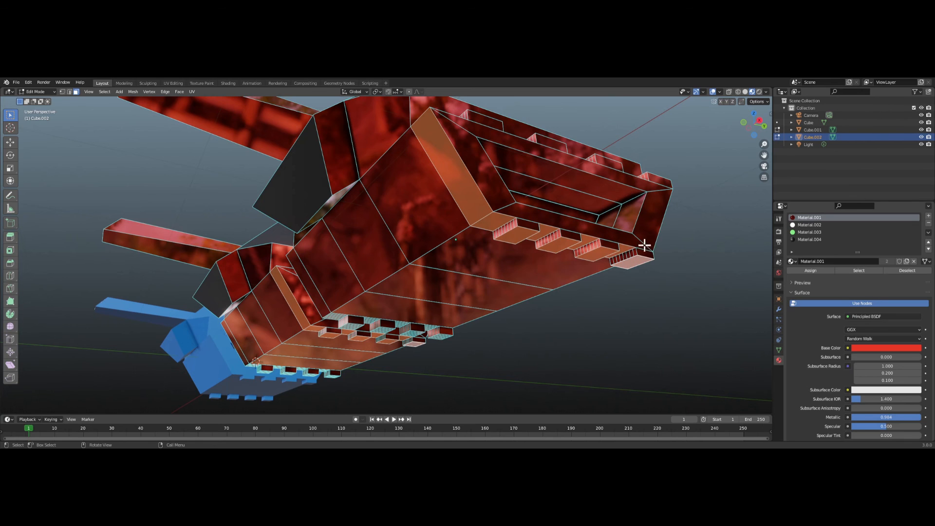
{"action": "middle_click_drag", "start_coordinate": [644, 245], "coordinate": [574, 258]}
{"action": "middle_click_drag", "start_coordinate": [263, 272], "coordinate": [334, 303]}
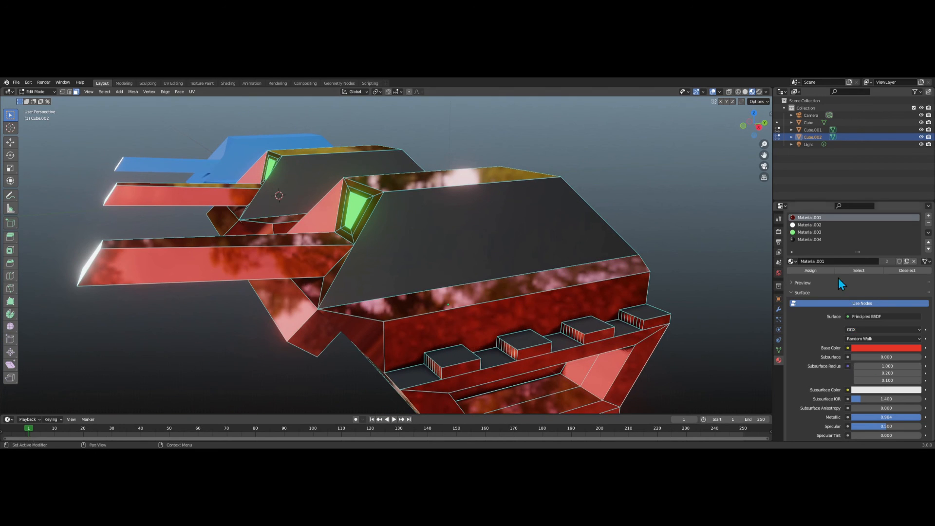
{"action": "left_click", "coordinate": [812, 240]}
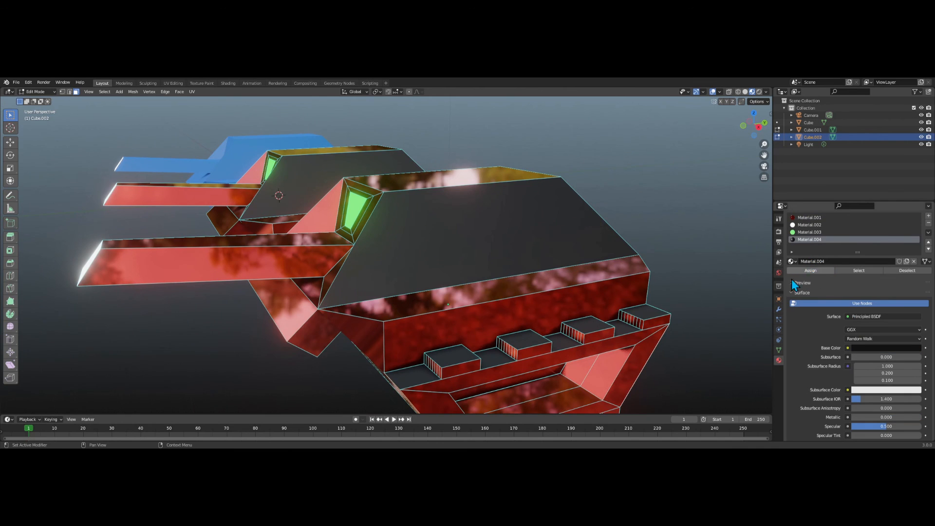
{"action": "middle_click_drag", "start_coordinate": [681, 297], "coordinate": [519, 305]}
{"action": "middle_click_drag", "start_coordinate": [594, 313], "coordinate": [550, 343]}
{"action": "key", "text": "Tab"}
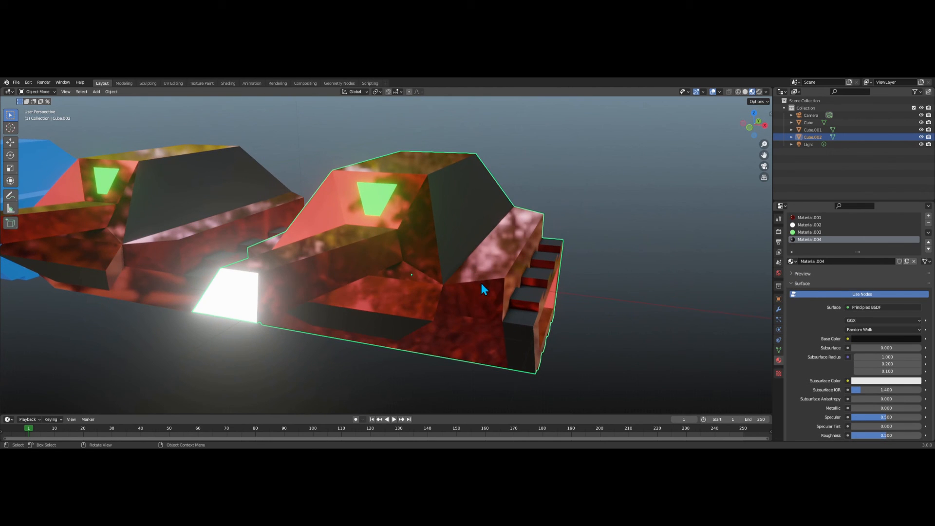
Back in Edit Mode, select the sloped ledge beside the upper body and raise the roughness of its red metallic material to about 0.031.
{"action": "key", "text": "Tab"}
{"action": "left_click", "coordinate": [484, 285]}
{"action": "left_click", "coordinate": [485, 267]}
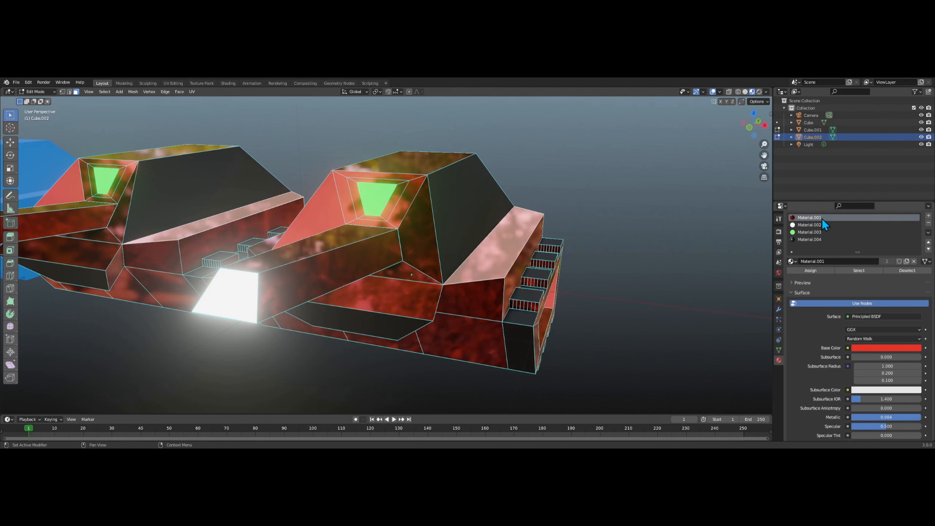
{"action": "scroll", "coordinate": [857, 390], "scroll_direction": "down", "scroll_amount": 2}
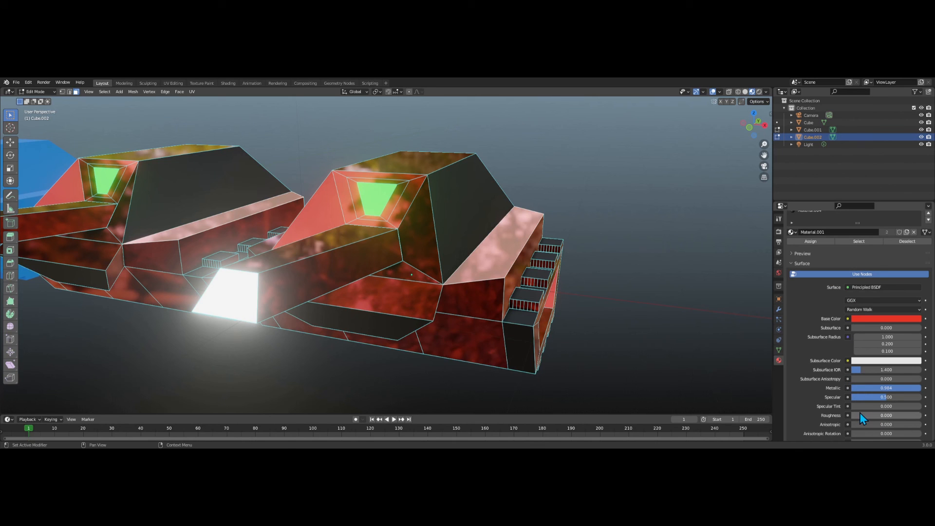
{"action": "mouse_move", "coordinate": [860, 414]}
{"action": "left_mouse_down"}
{"action": "mouse_move", "coordinate": [875, 414]}
{"action": "mouse_move", "coordinate": [850, 415]}
{"action": "left_mouse_up"}
Examine the red metallic and black surfaces of the tanks from the side, below and front.
{"action": "middle_click_drag", "start_coordinate": [453, 272], "coordinate": [289, 214]}
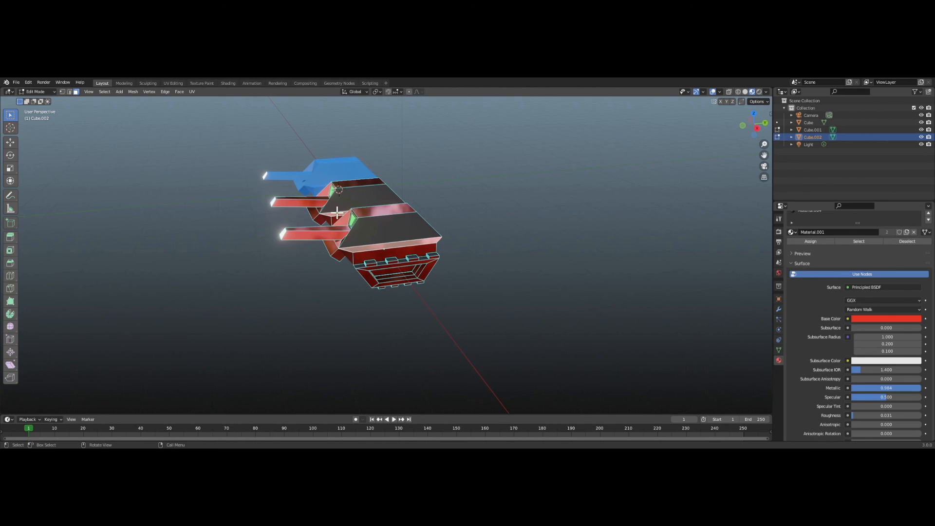
{"action": "scroll", "coordinate": [342, 292], "scroll_direction": "up", "scroll_amount": 2}
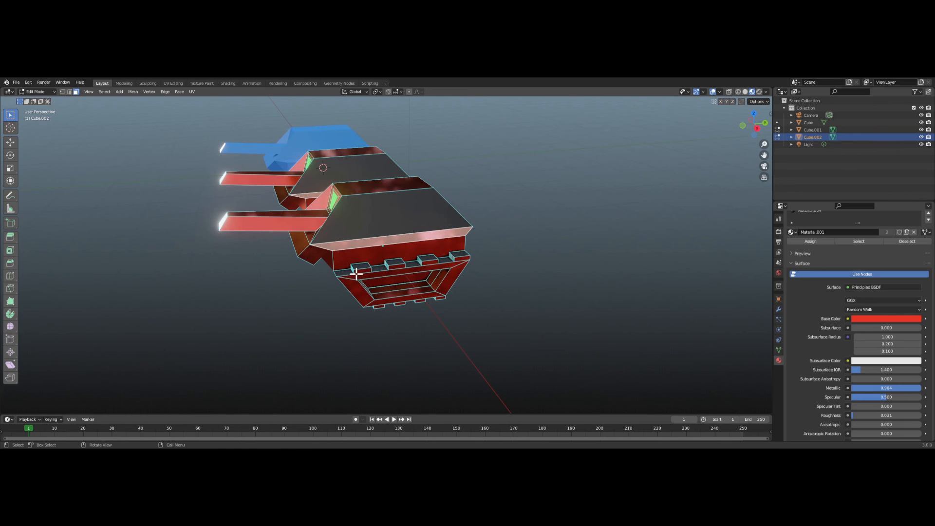
{"action": "middle_click_drag", "start_coordinate": [351, 285], "coordinate": [434, 328]}
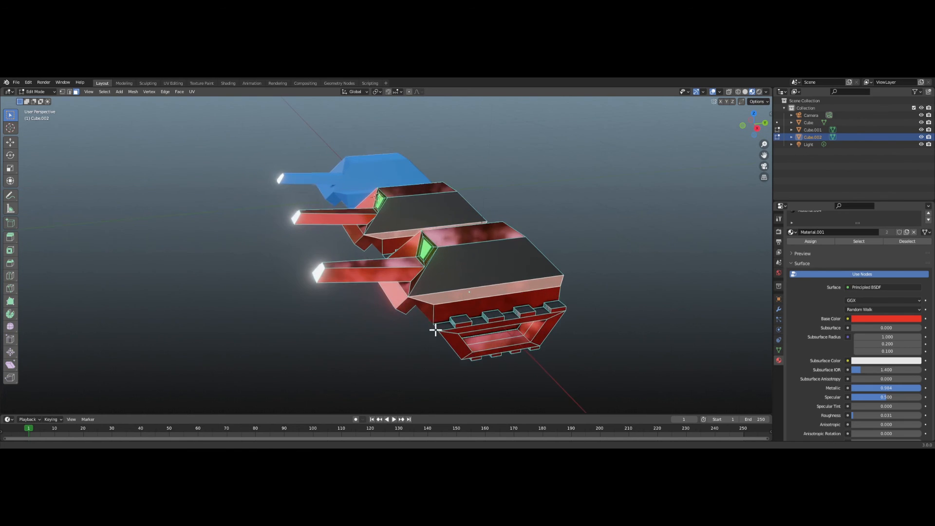
{"action": "middle_click_drag", "start_coordinate": [372, 294], "coordinate": [424, 165]}
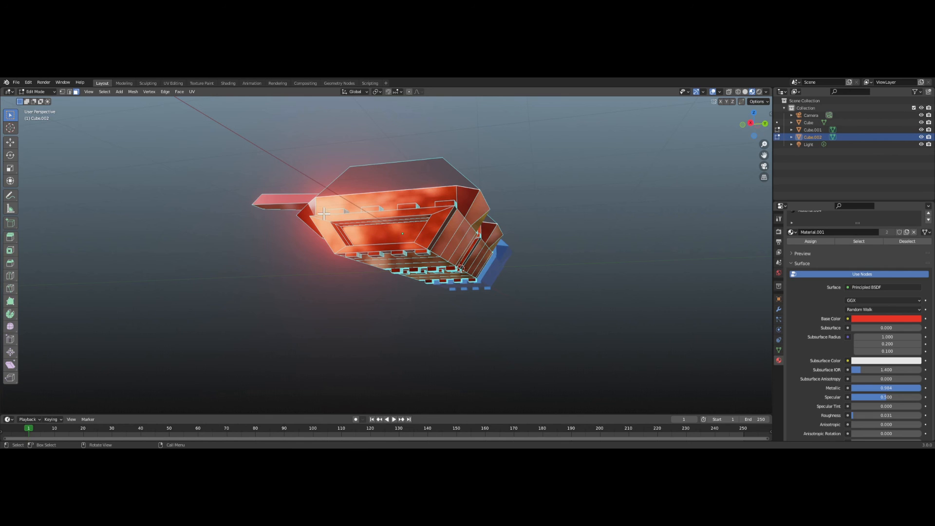
{"action": "middle_click_drag", "start_coordinate": [325, 216], "coordinate": [370, 170]}
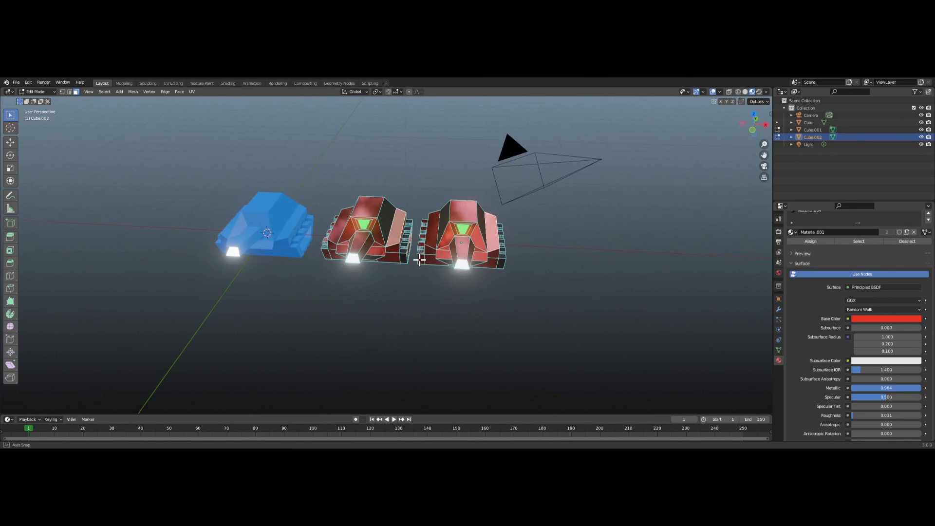
{"action": "scroll", "coordinate": [368, 168], "scroll_direction": "up", "scroll_amount": 5}
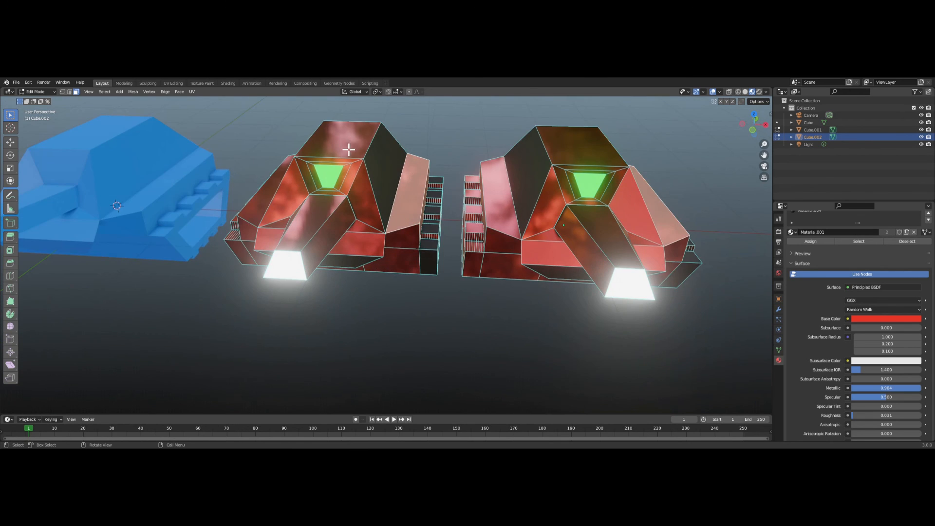
Compare the tanks in wireframe, solid and material preview shading, ending with the viewport in rendered shading.
{"action": "mouse_move", "coordinate": [391, 186]}
{"action": "middle_mouse_down"}
{"action": "mouse_move", "coordinate": [411, 176]}
{"action": "mouse_move", "coordinate": [432, 235]}
{"action": "mouse_move", "coordinate": [419, 195]}
{"action": "mouse_move", "coordinate": [399, 176]}
{"action": "middle_mouse_up"}
{"action": "scroll", "coordinate": [423, 173], "scroll_direction": "down", "scroll_amount": 4}
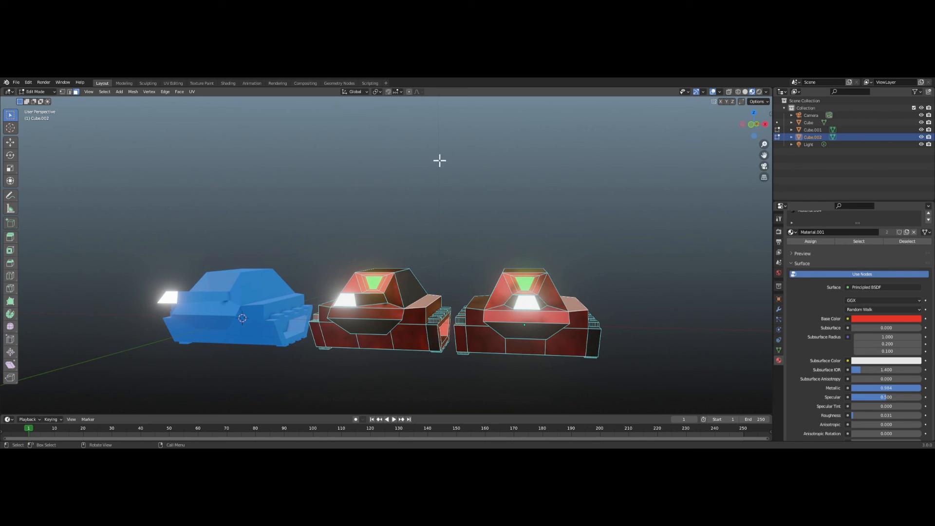
{"action": "left_click", "coordinate": [738, 92]}
{"action": "middle_click_drag", "start_coordinate": [515, 241], "coordinate": [458, 278]}
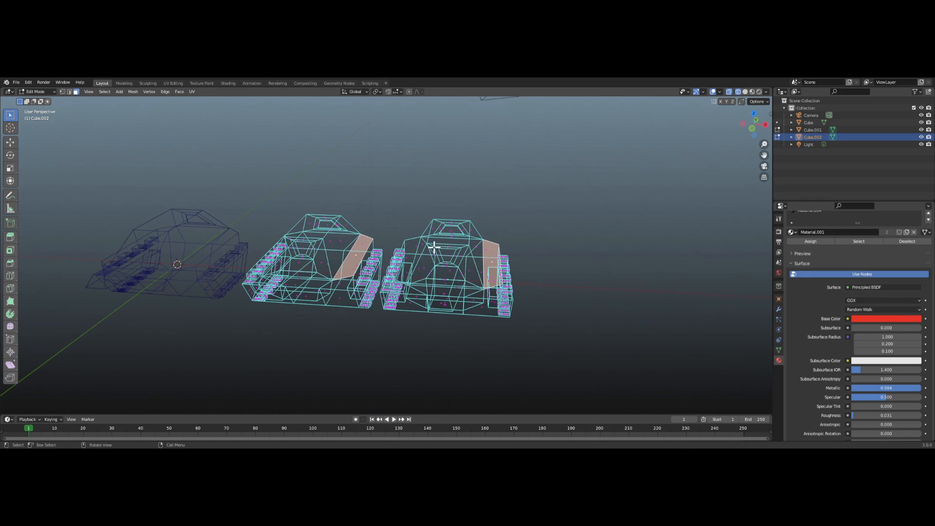
{"action": "left_click", "coordinate": [746, 93]}
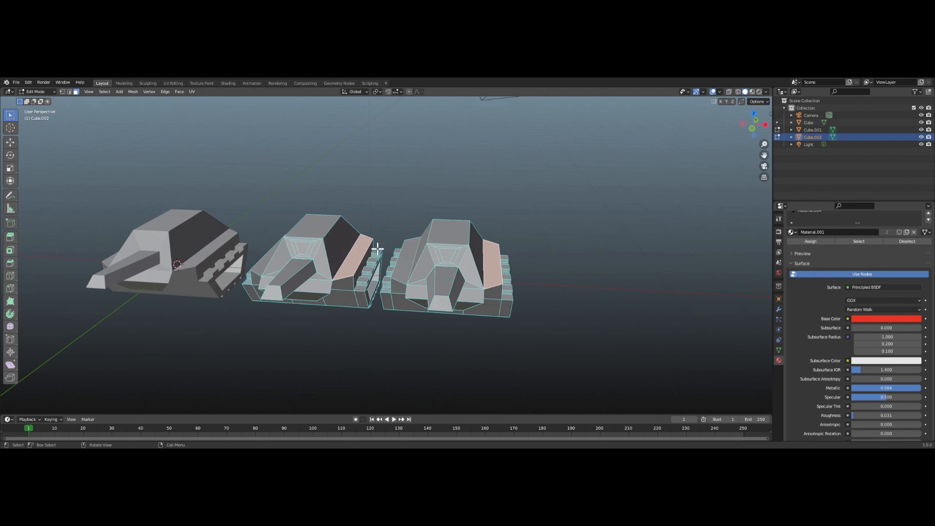
{"action": "left_click", "coordinate": [753, 92]}
{"action": "left_click", "coordinate": [759, 92]}
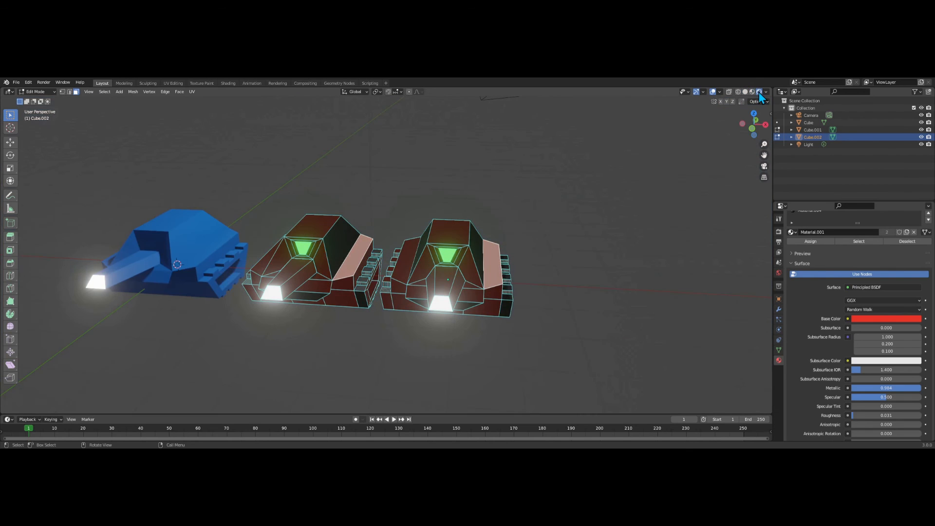
{"action": "scroll", "coordinate": [412, 194], "scroll_direction": "up", "scroll_amount": 3}
{"action": "scroll", "coordinate": [457, 195], "scroll_direction": "down", "scroll_amount": 2}
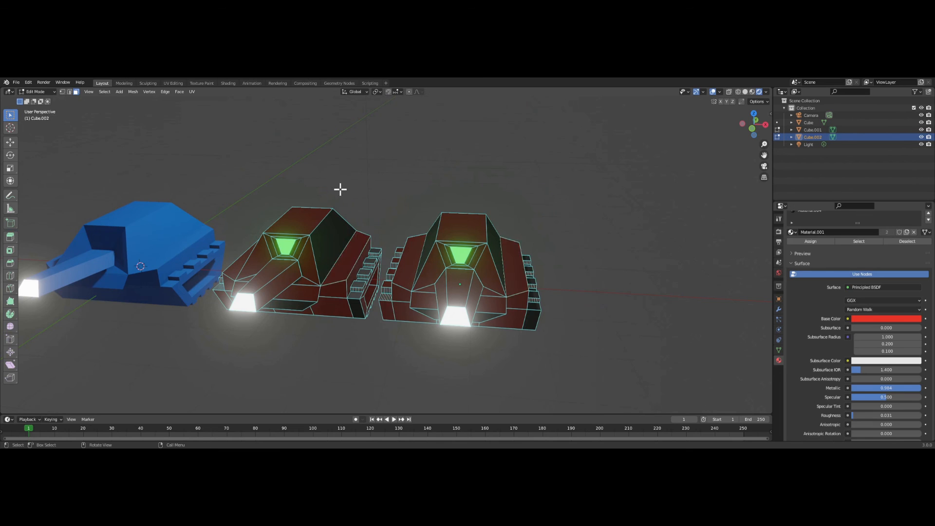
Return to Object Mode, look through the scene camera and render a still image of the tanks.
{"action": "key", "text": "Tab"}
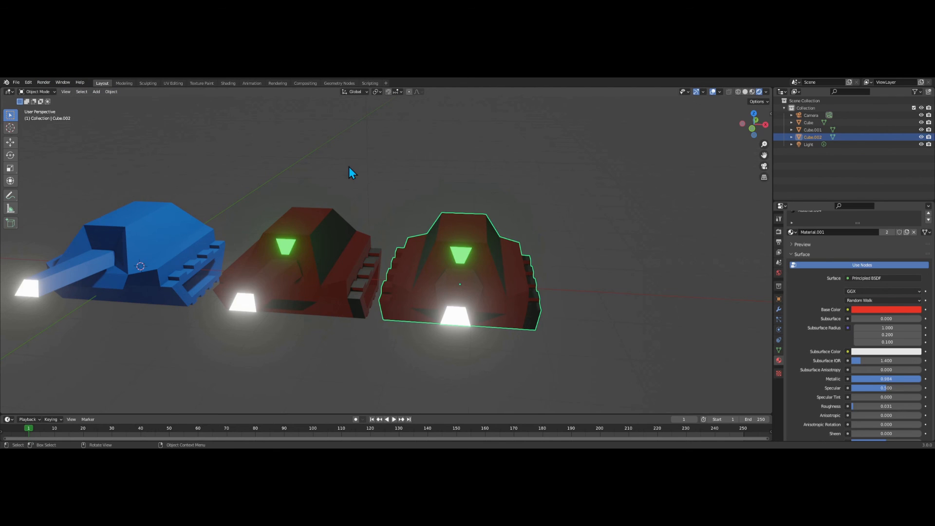
{"action": "scroll", "coordinate": [360, 176], "scroll_direction": "down", "scroll_amount": 2}
{"action": "key", "text": "KP_0"}
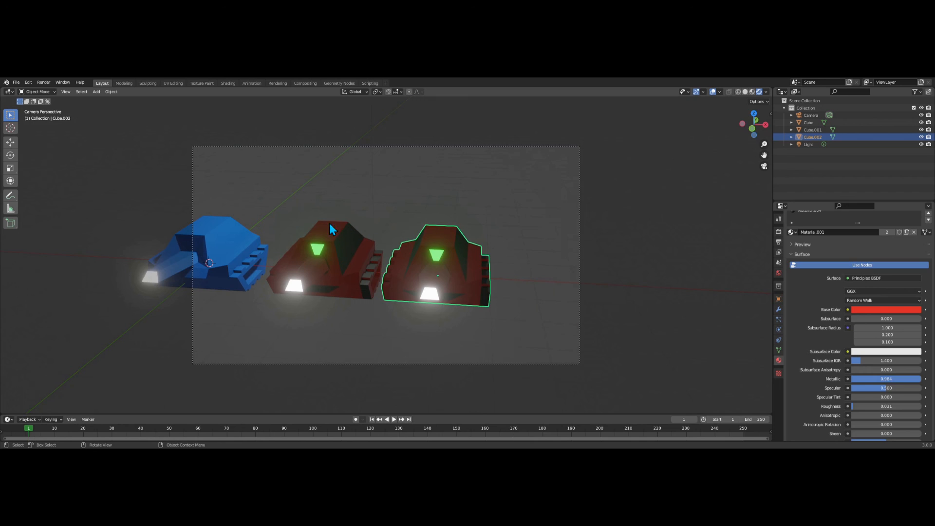
{"action": "left_click", "coordinate": [51, 86]}
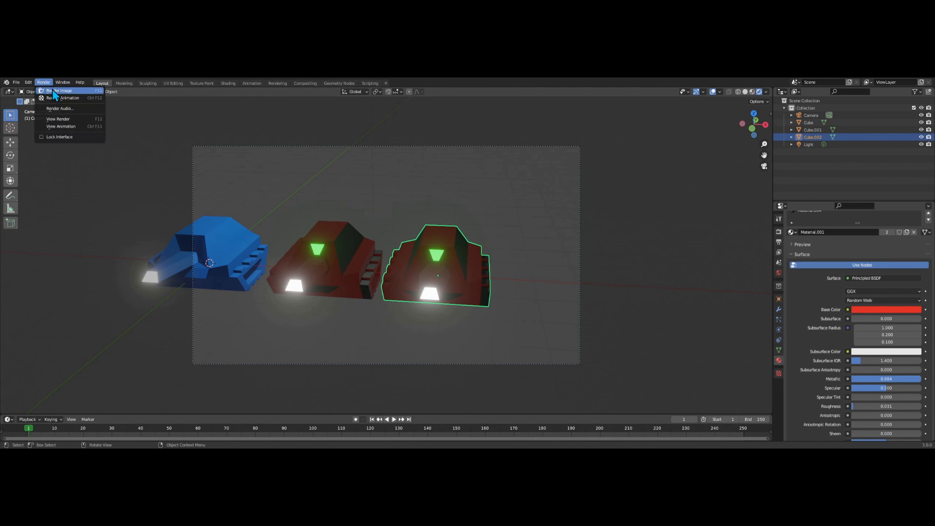
{"action": "left_click", "coordinate": [52, 91]}
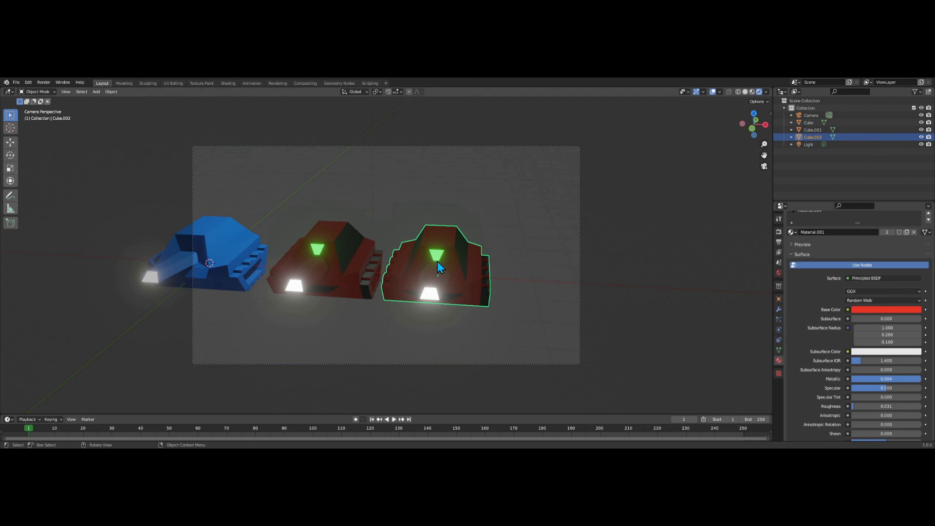
Leave the camera view and inspect the three tanks in rendered shading from the front and side.
{"action": "middle_click_drag", "start_coordinate": [397, 227], "coordinate": [443, 223]}
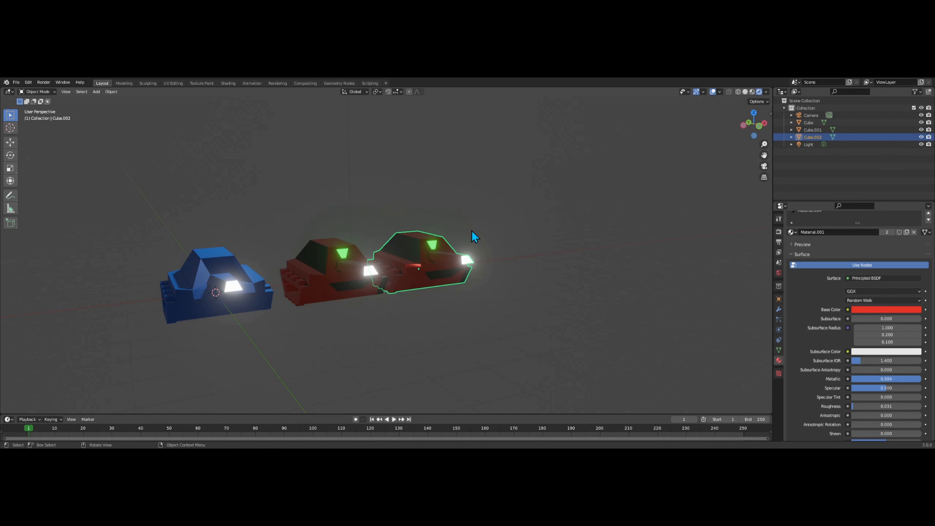
{"action": "middle_click_drag", "start_coordinate": [502, 277], "coordinate": [426, 312]}
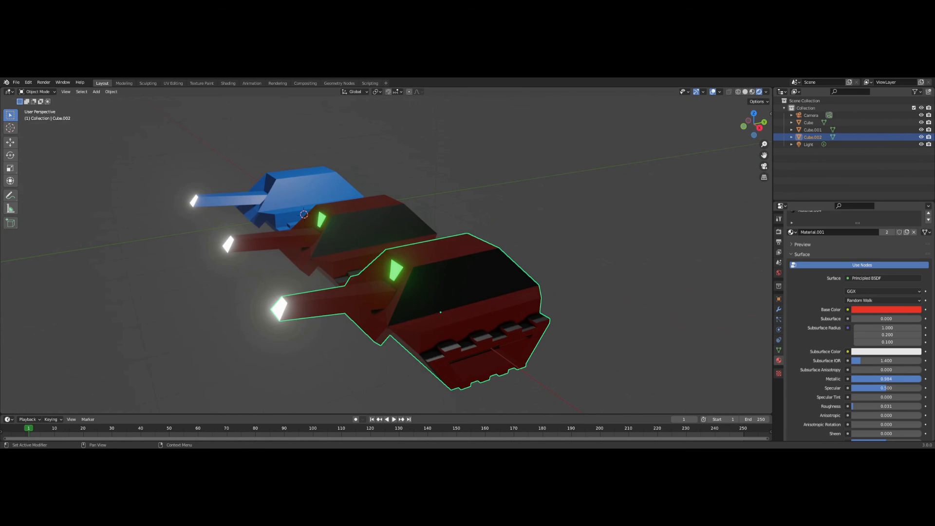